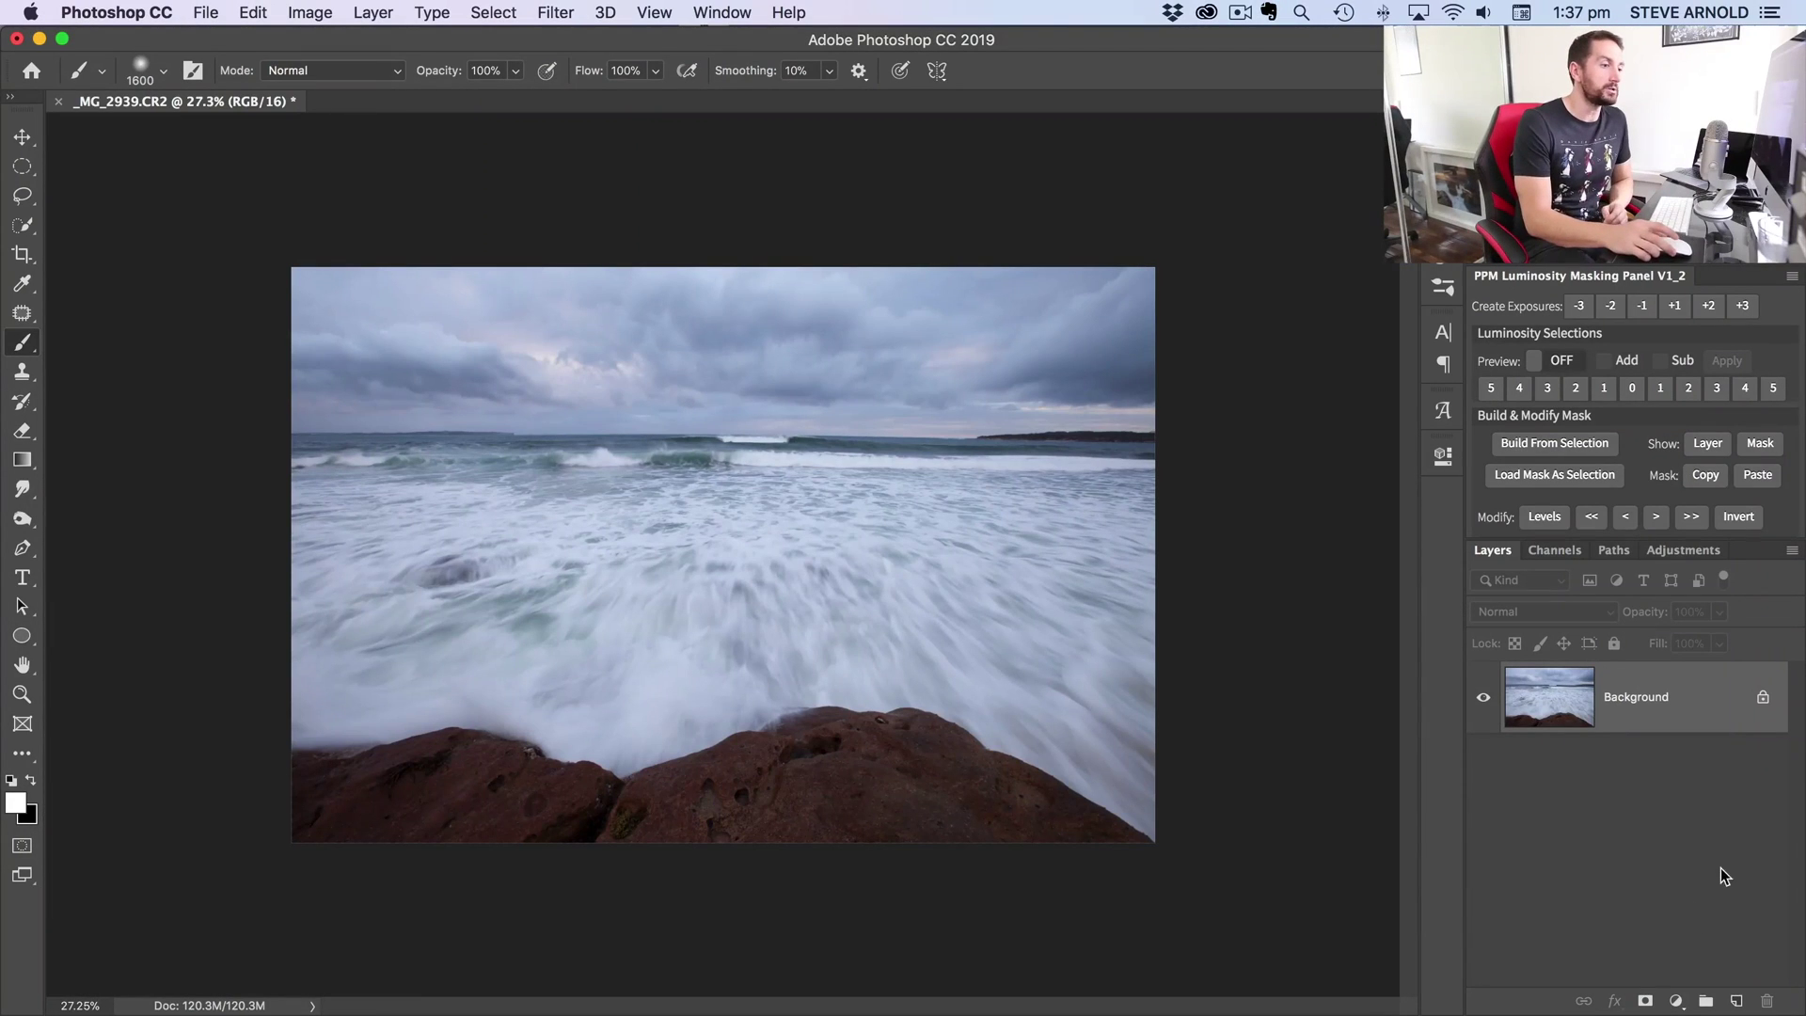
Step: Add a Curves adjustment layer with an S-curve that raises highlights and deepens shadows
{"action": "left_click", "coordinate": [1677, 1001]}
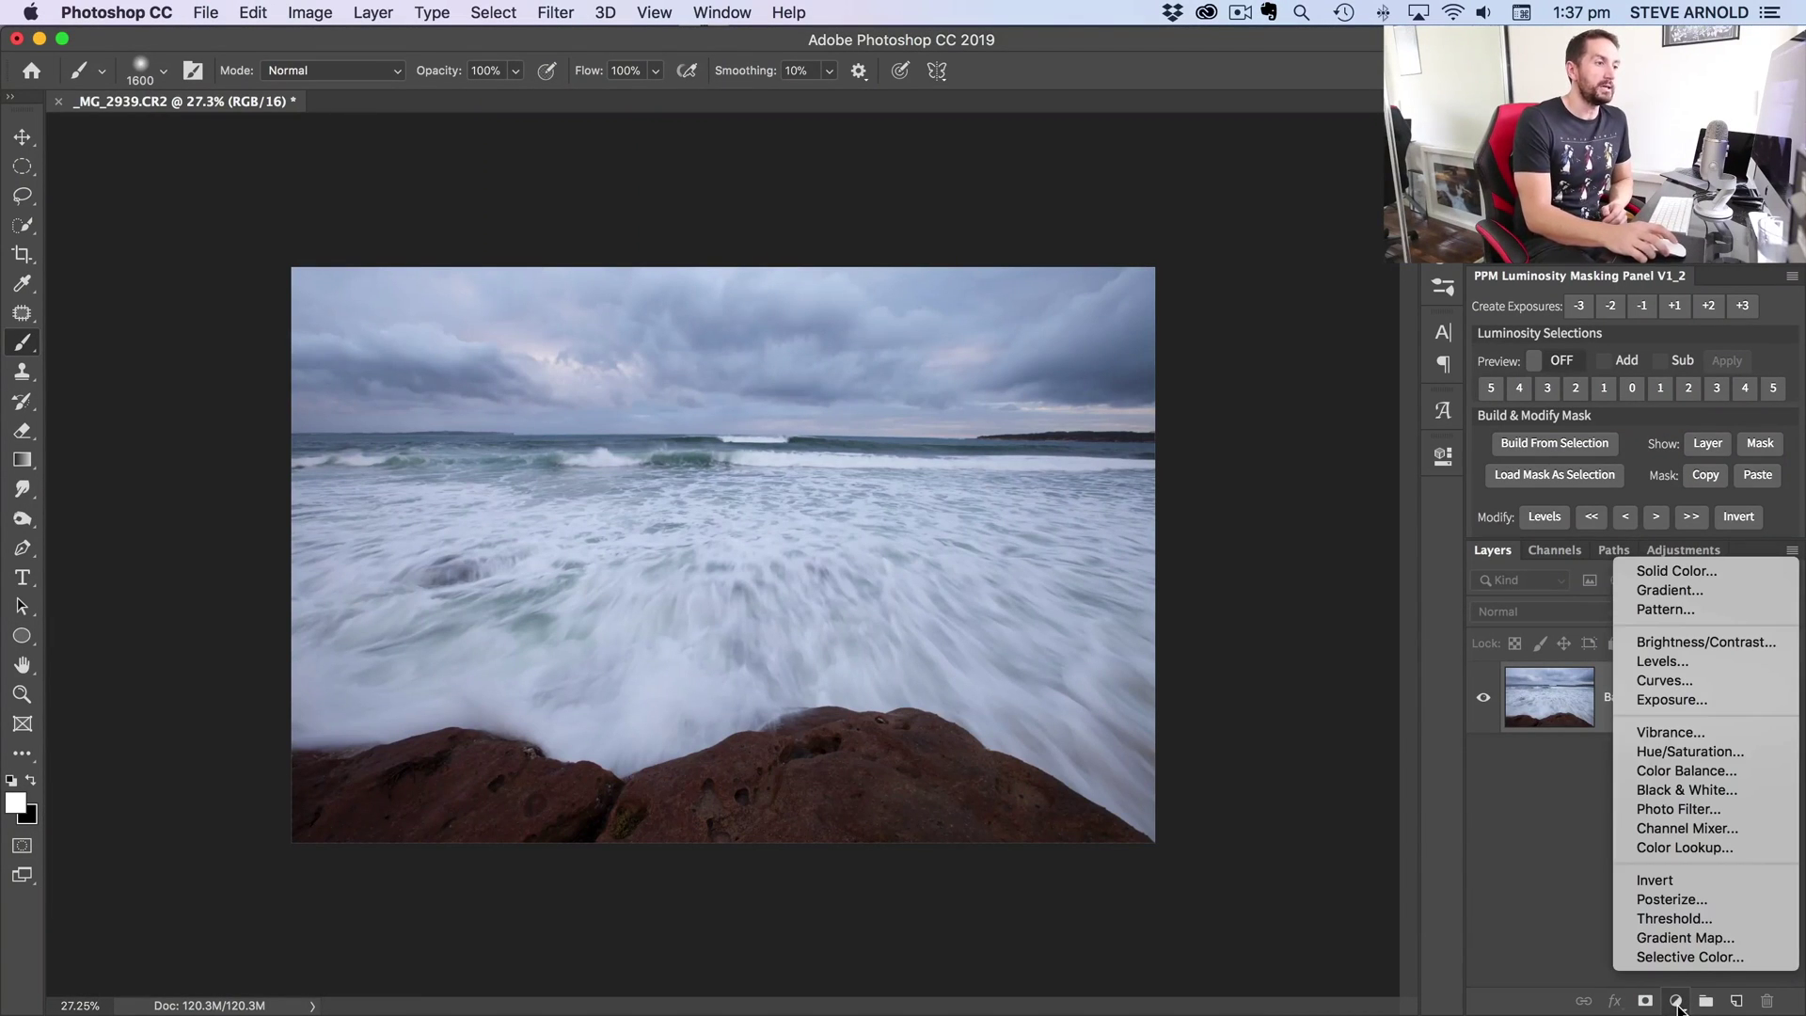
{"action": "left_click", "coordinate": [1755, 689]}
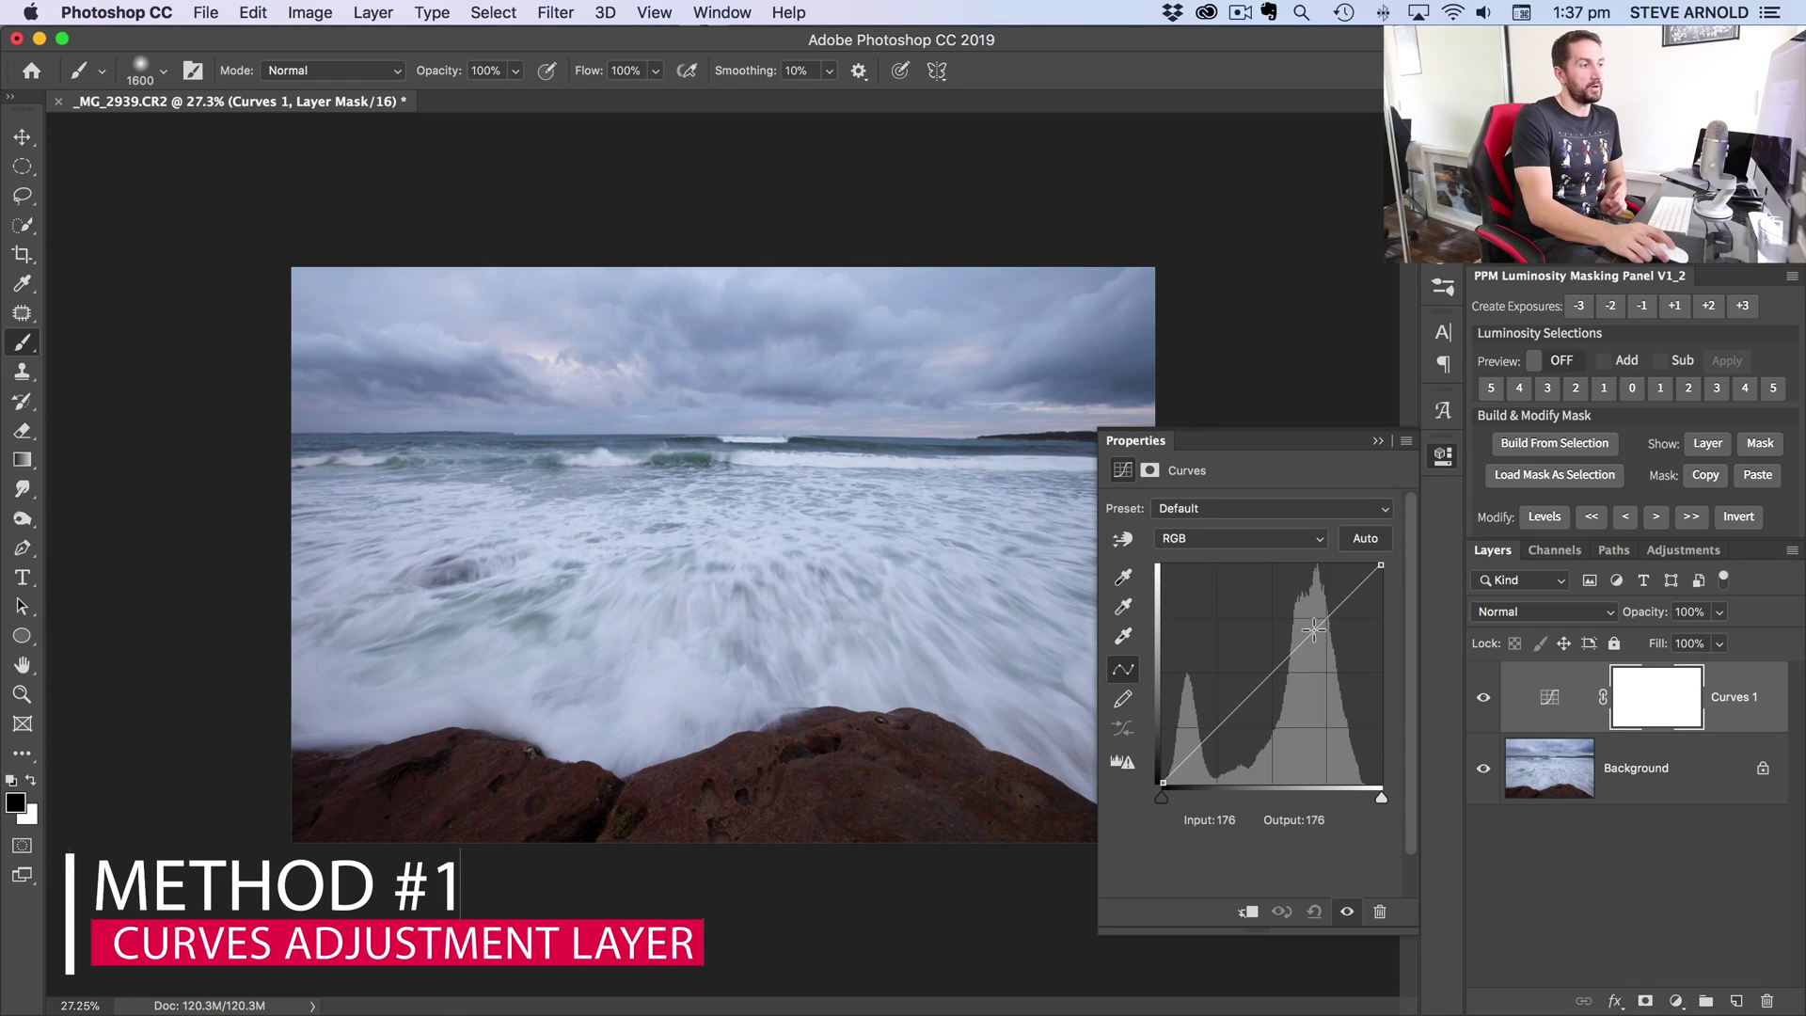
{"action": "left_click_drag", "start_coordinate": [1314, 625], "coordinate": [1315, 612]}
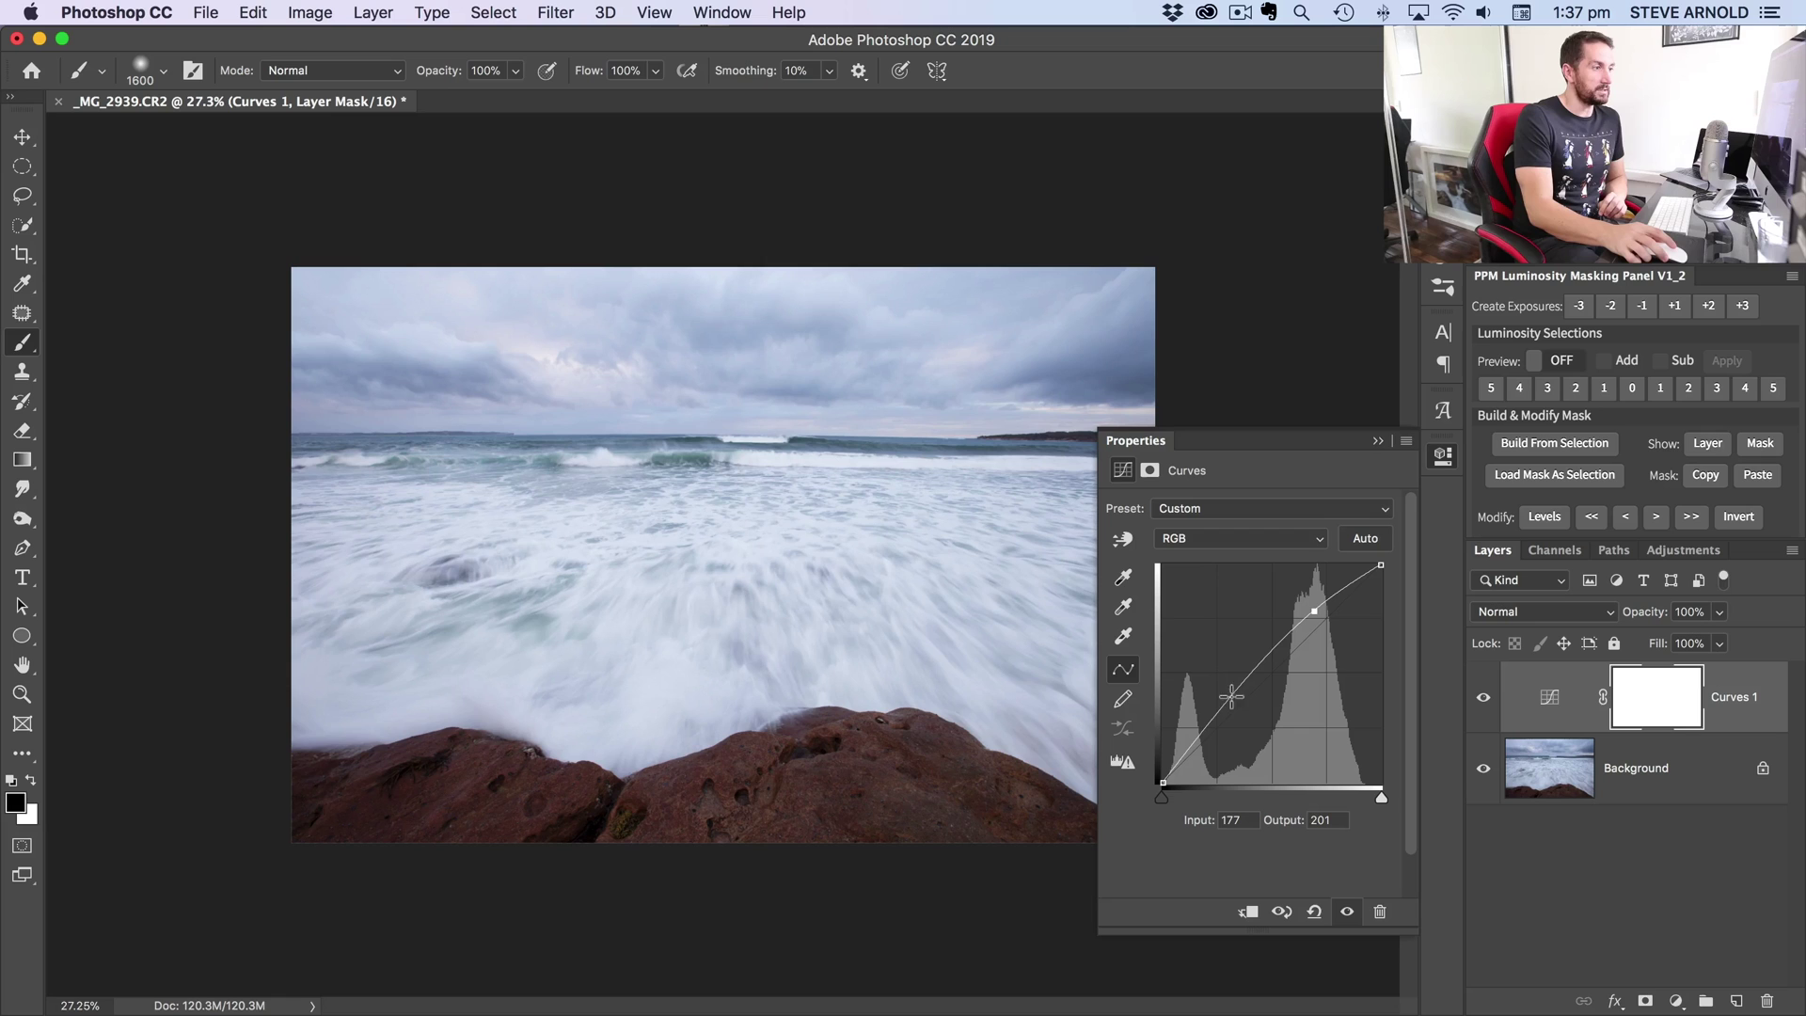
{"action": "left_click_drag", "start_coordinate": [1226, 711], "coordinate": [1228, 733]}
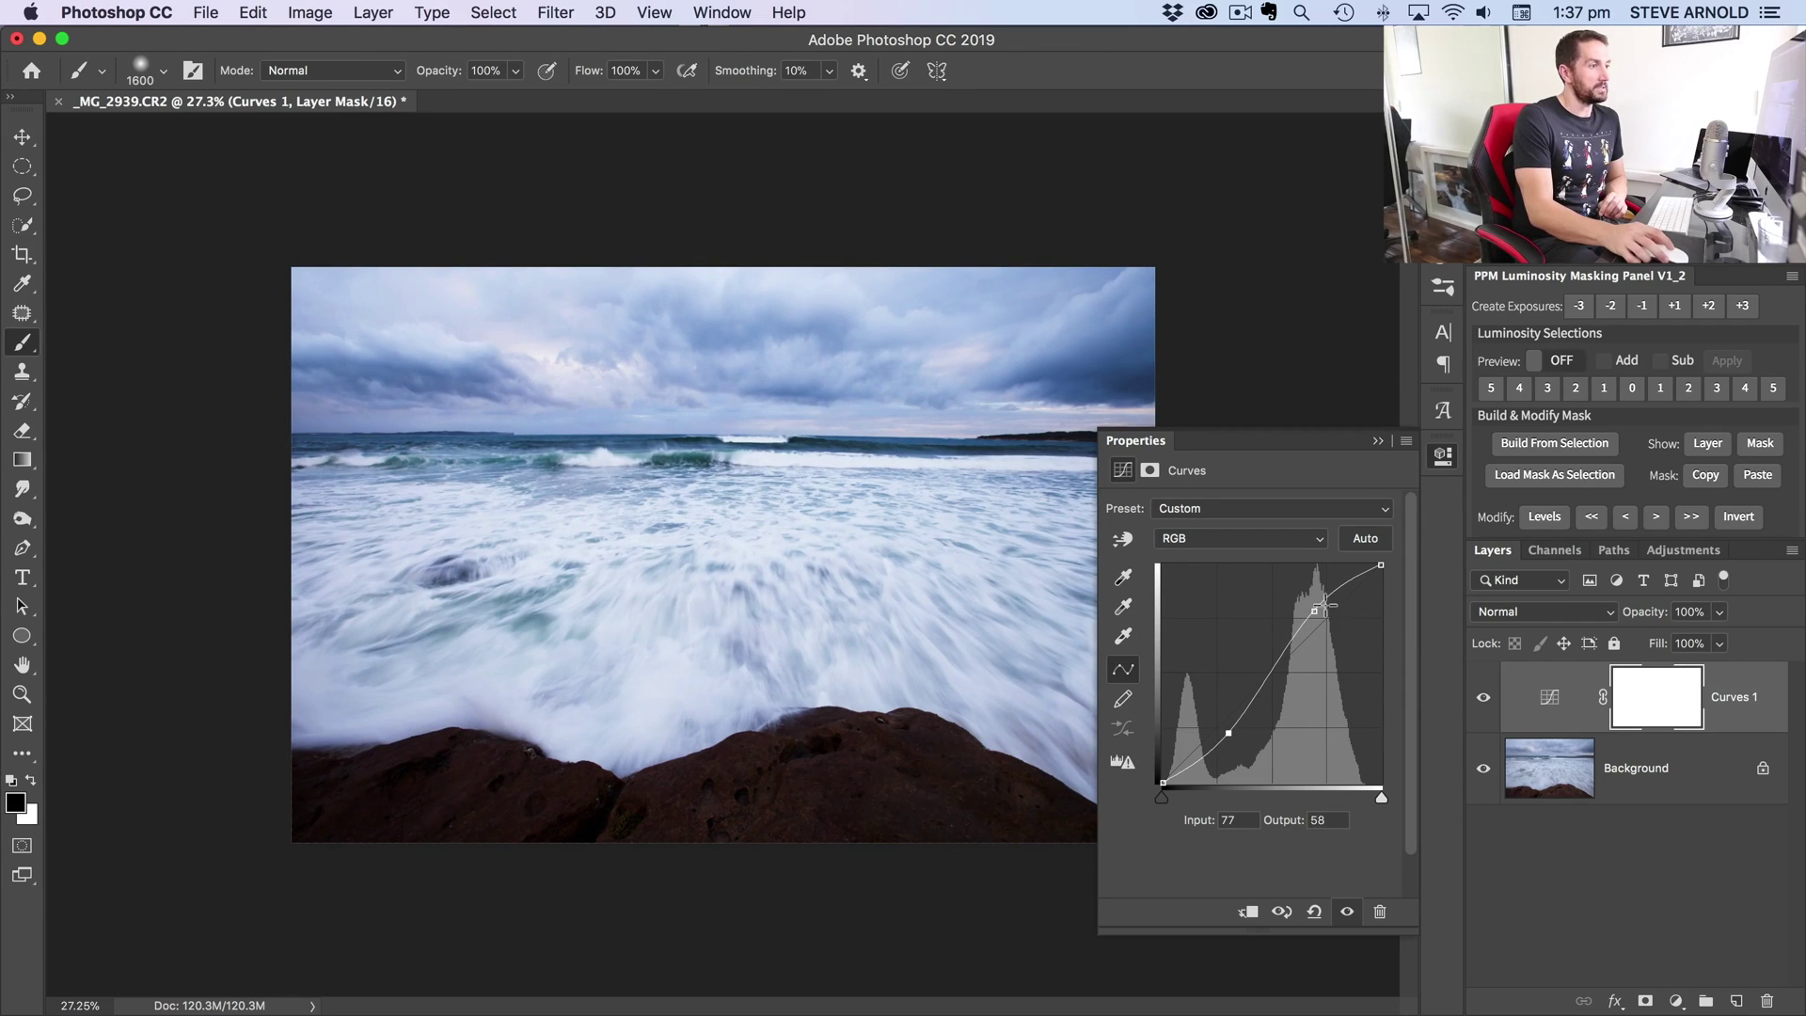
{"action": "left_click_drag", "start_coordinate": [1315, 610], "coordinate": [1314, 604]}
{"action": "left_click_drag", "start_coordinate": [1229, 733], "coordinate": [1229, 736]}
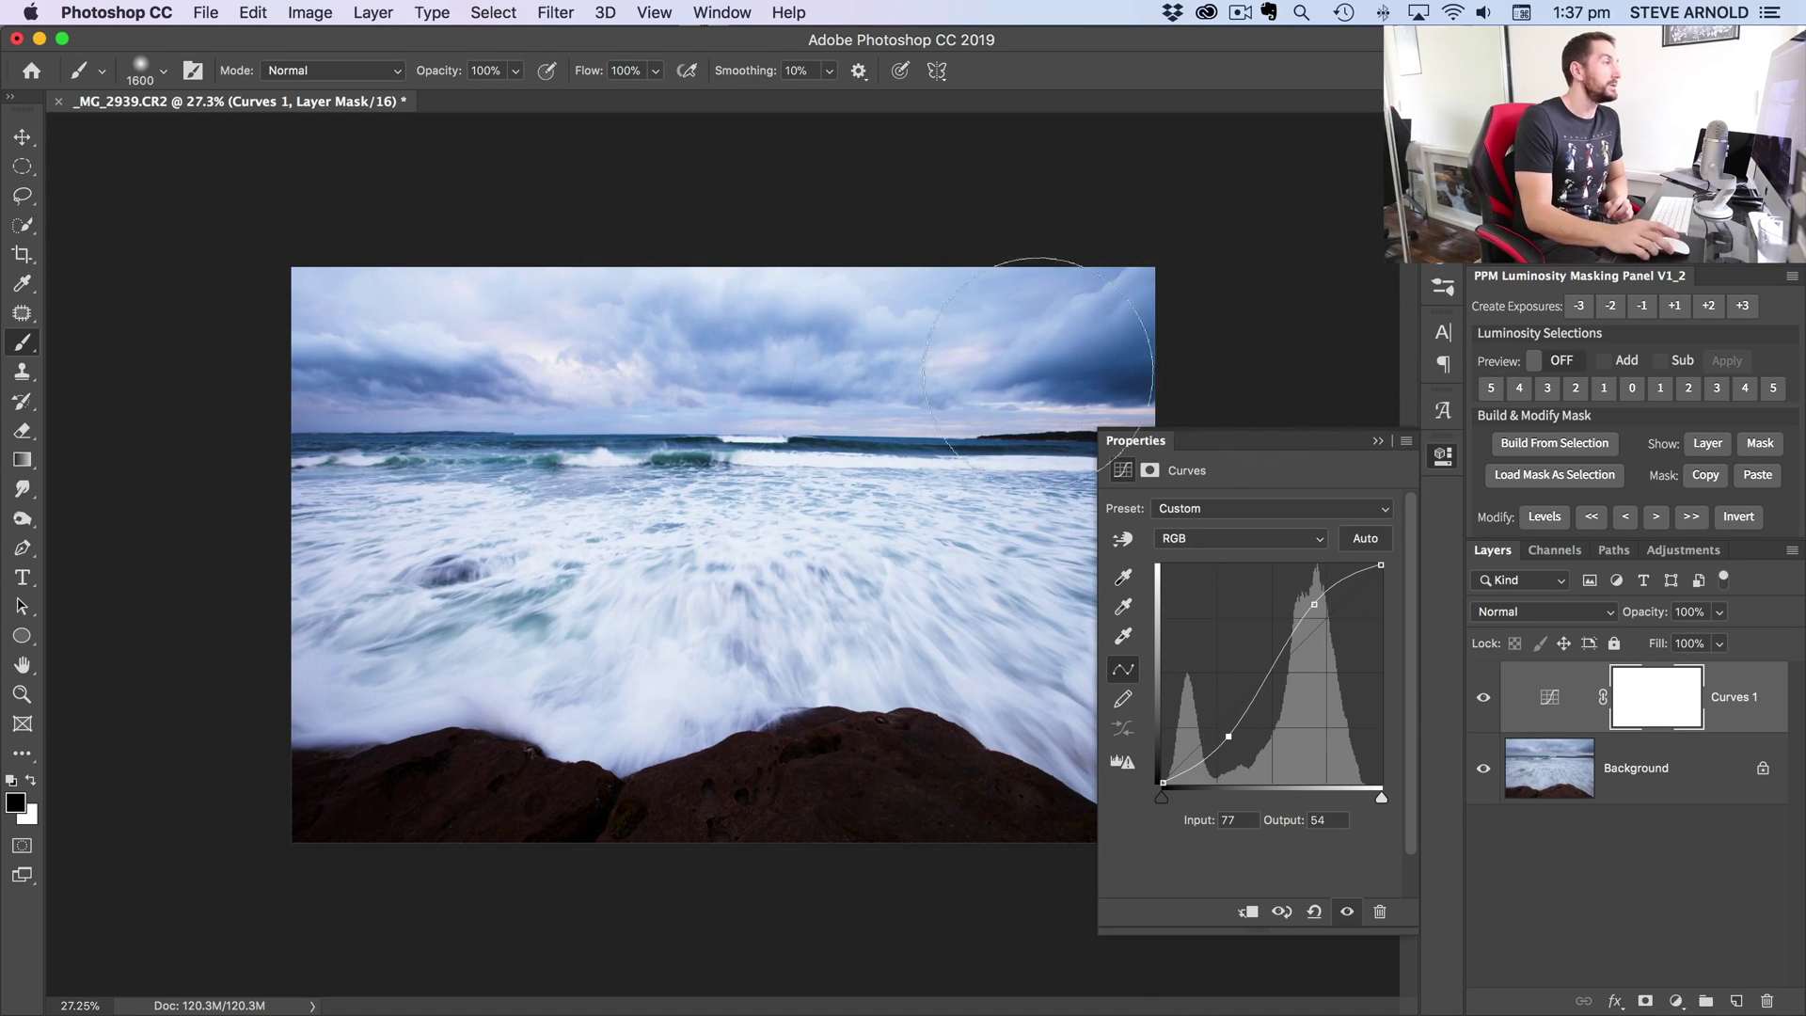
Step: Paint black over the surf and rocks on the Curves 1 mask with the Brush tool
{"action": "left_click", "coordinate": [1444, 456]}
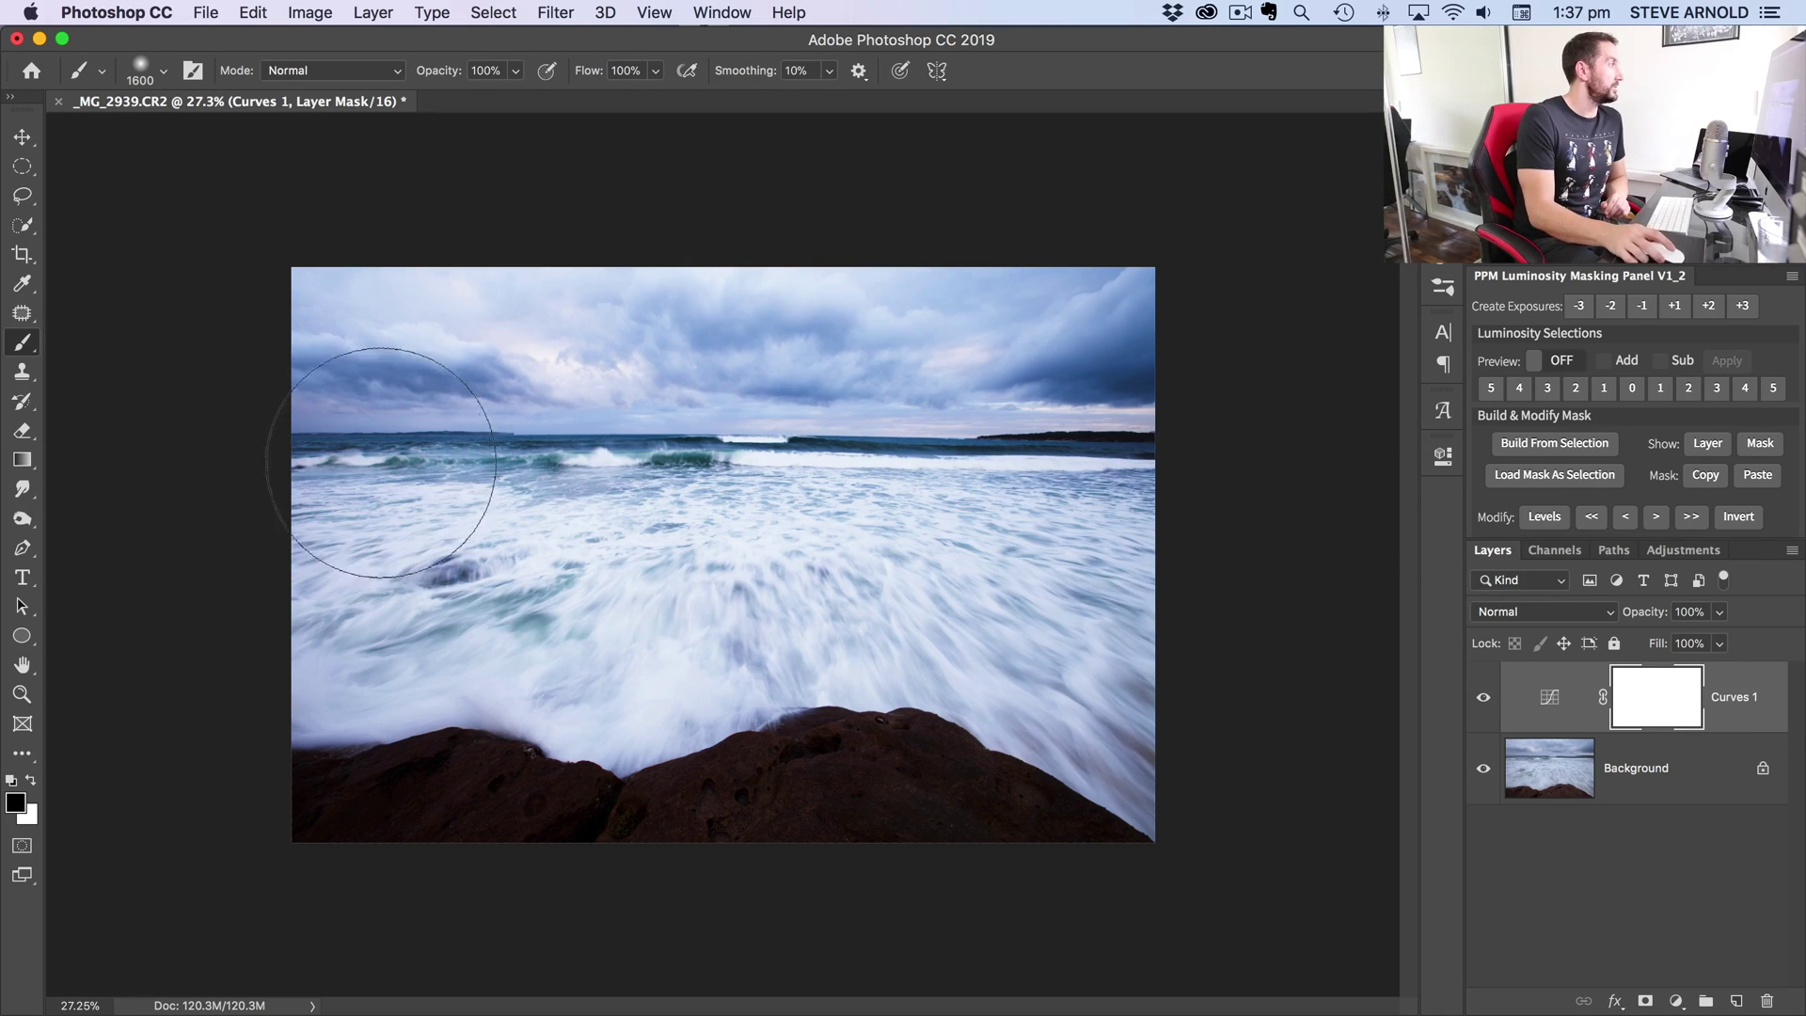
{"action": "left_click_drag", "start_coordinate": [27, 348], "coordinate": [94, 352]}
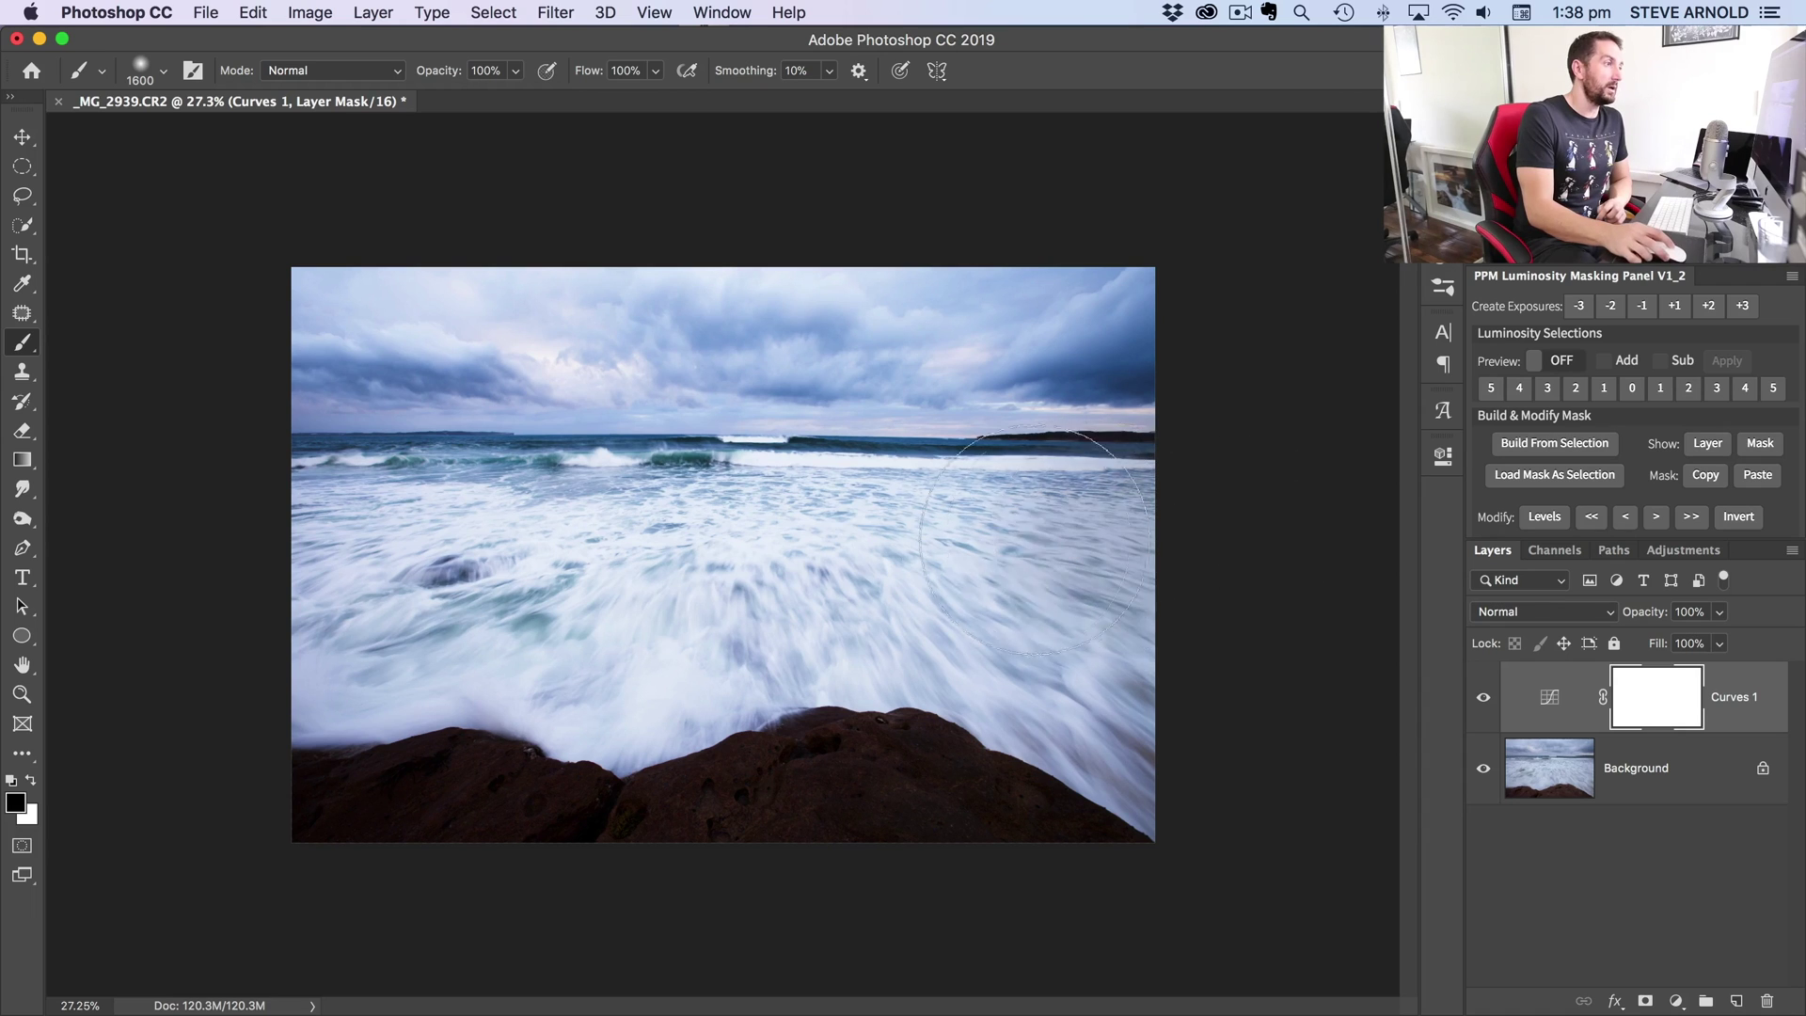
{"action": "left_click_drag", "start_coordinate": [941, 559], "coordinate": [225, 555]}
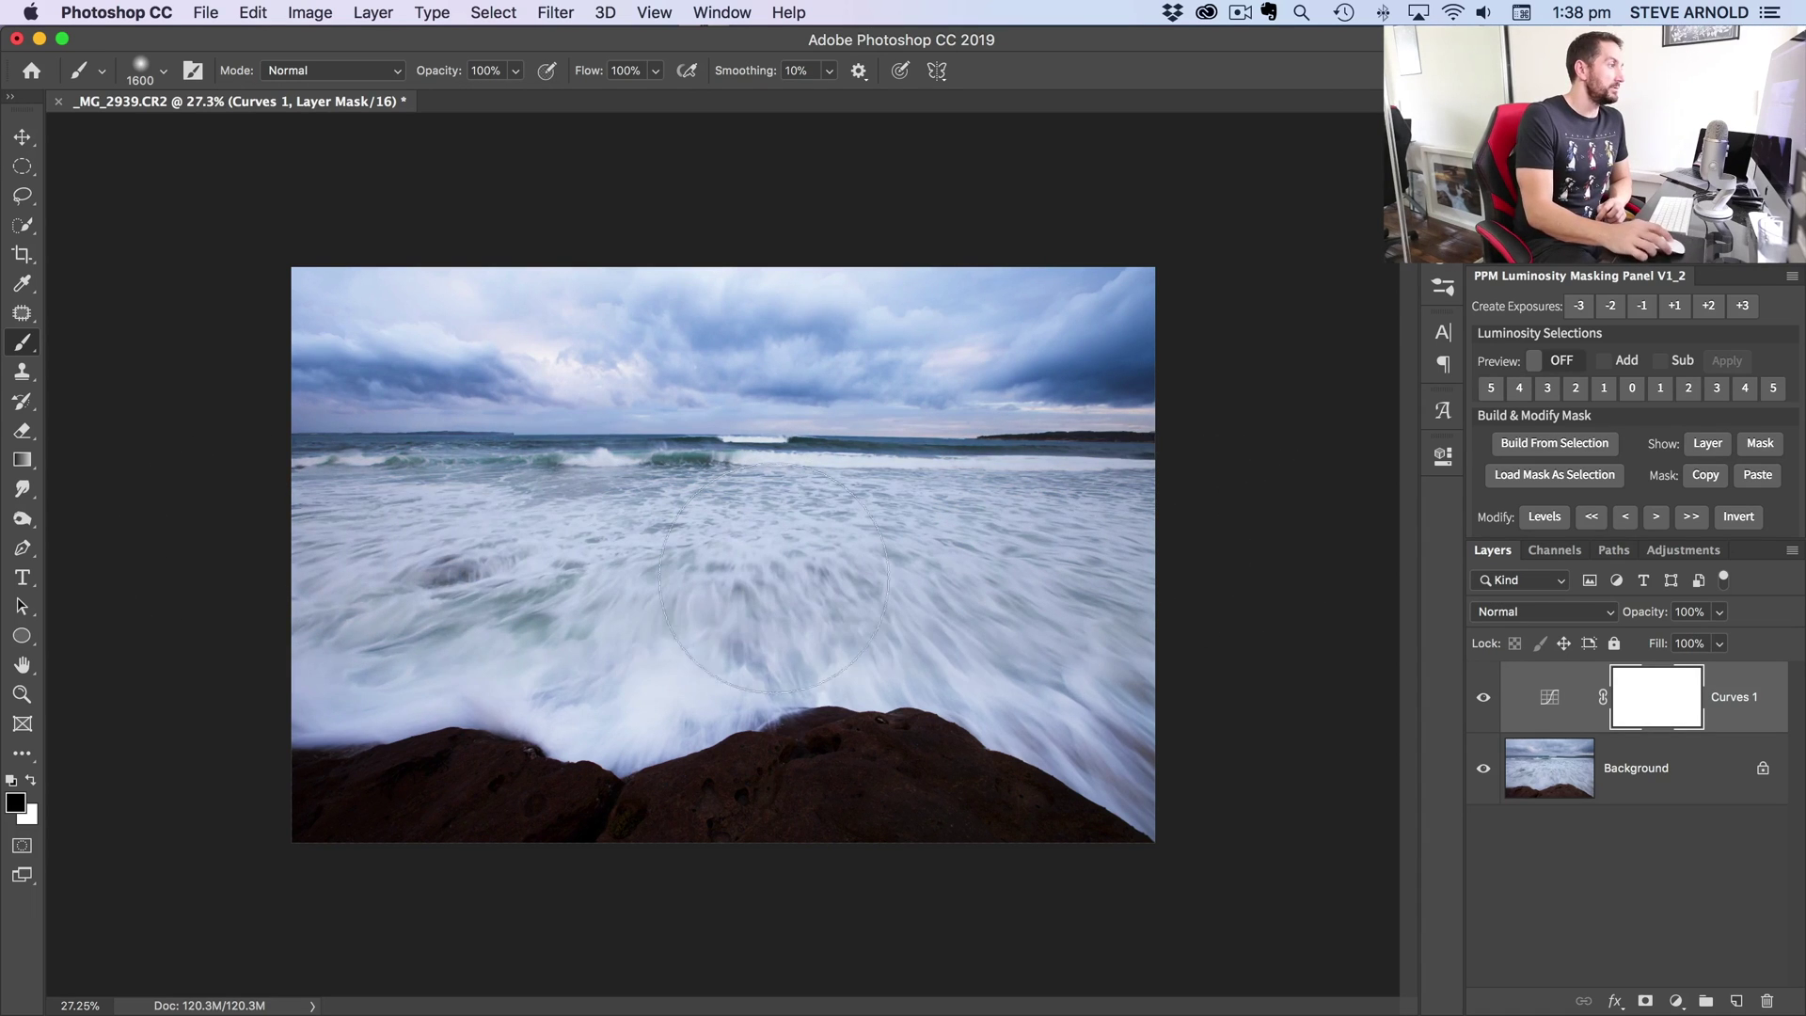
{"action": "mouse_move", "coordinate": [1031, 633]}
{"action": "left_mouse_down"}
{"action": "mouse_move", "coordinate": [363, 746]}
{"action": "mouse_move", "coordinate": [1057, 778]}
{"action": "left_mouse_up"}
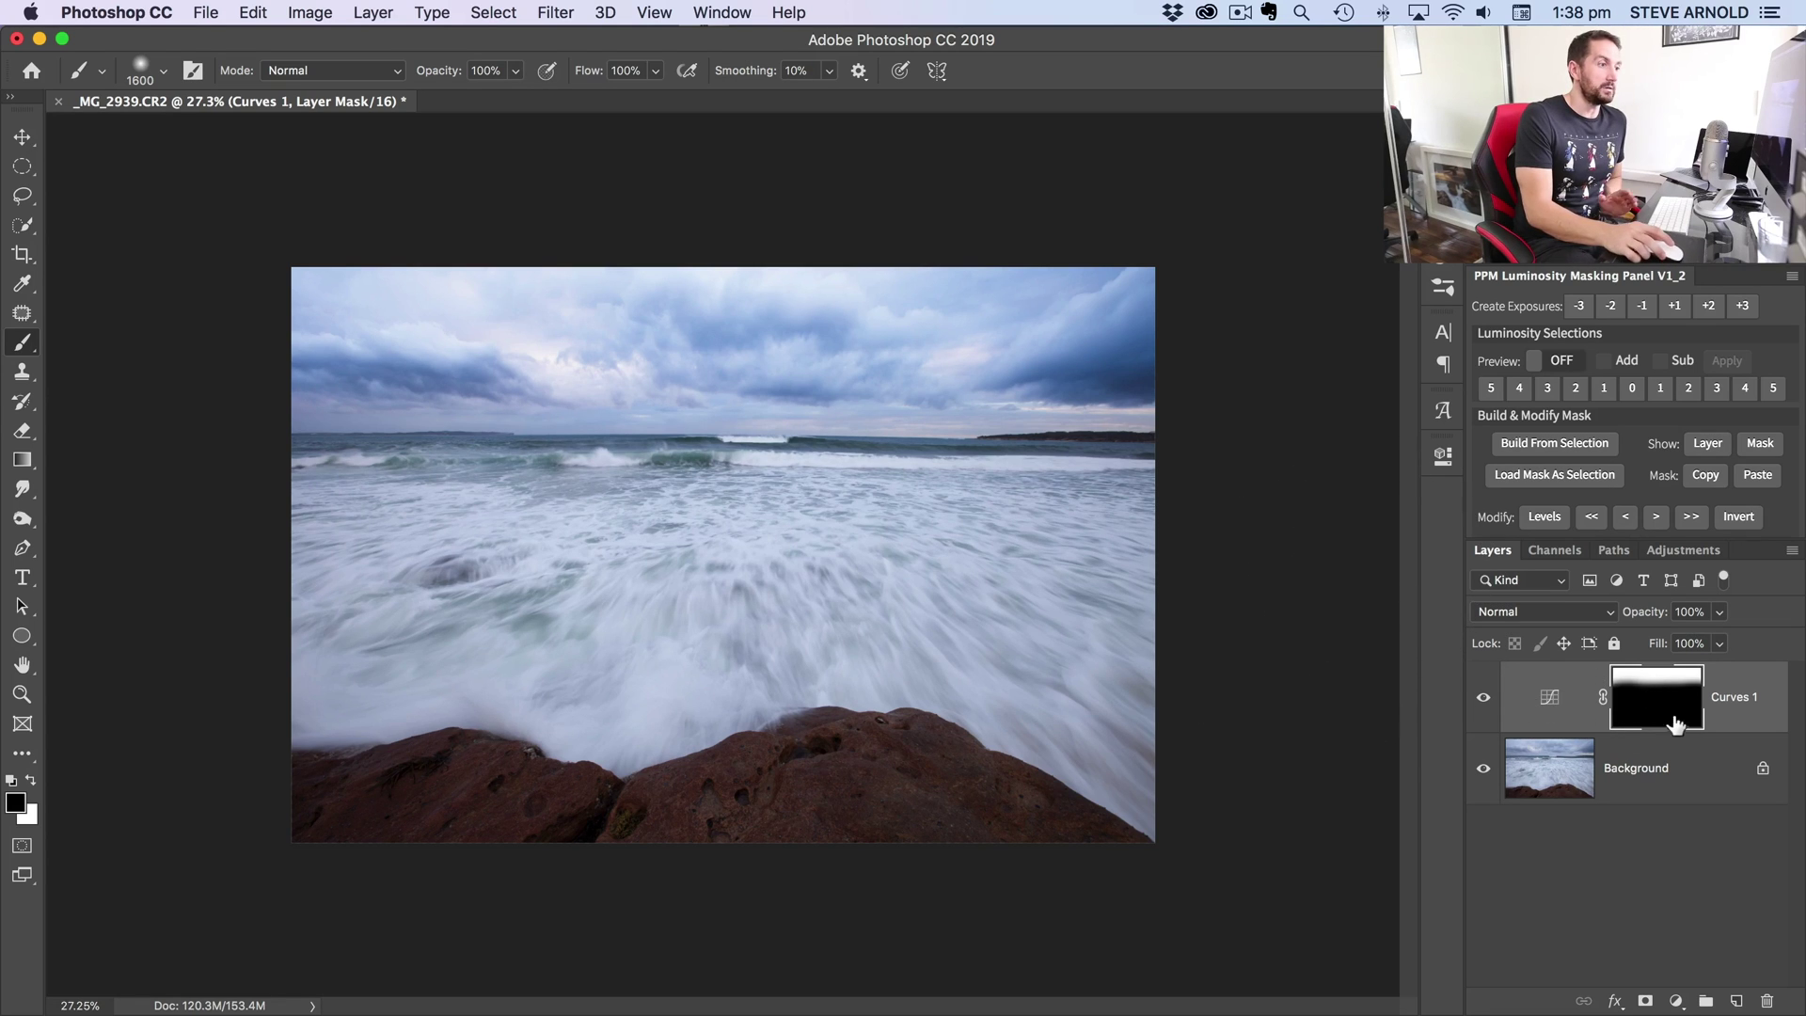
Step: Toggle Curves 1 visibility to compare the sky, leave it hidden, and select Background
{"action": "left_click", "coordinate": [1495, 705]}
{"action": "left_click", "coordinate": [1491, 704]}
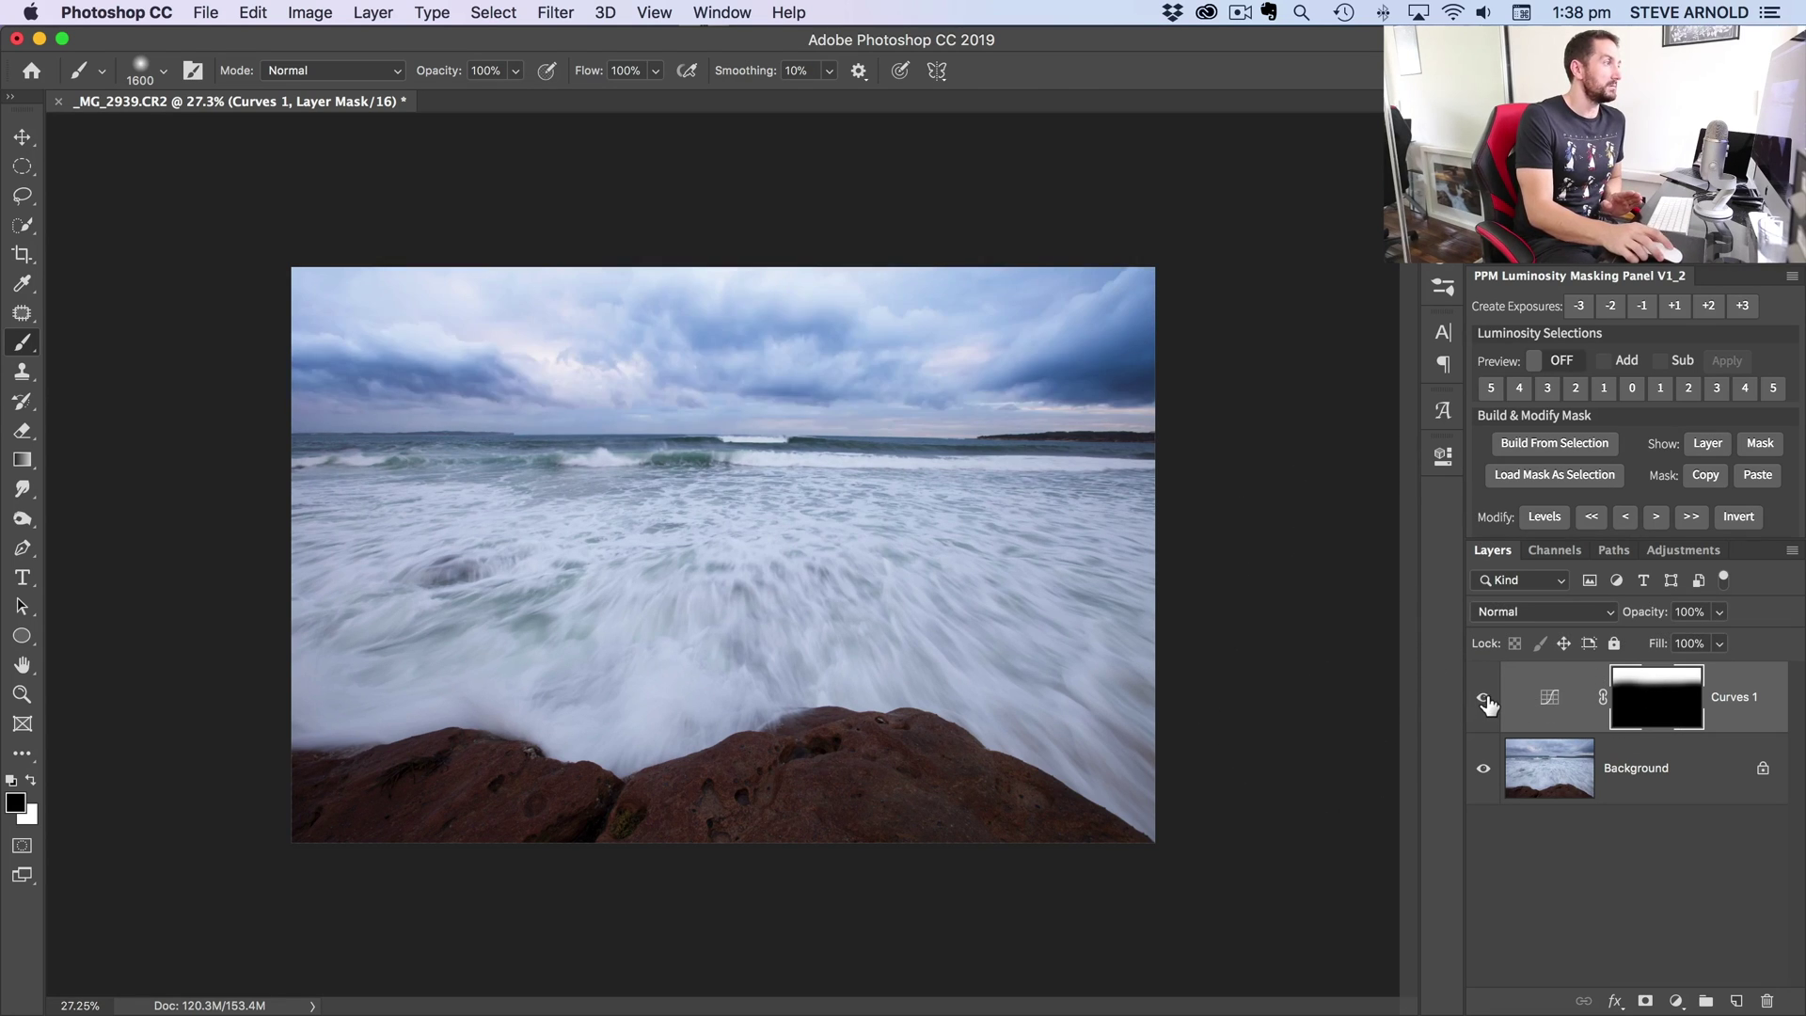
{"action": "left_click", "coordinate": [1488, 705]}
{"action": "left_click", "coordinate": [1486, 702]}
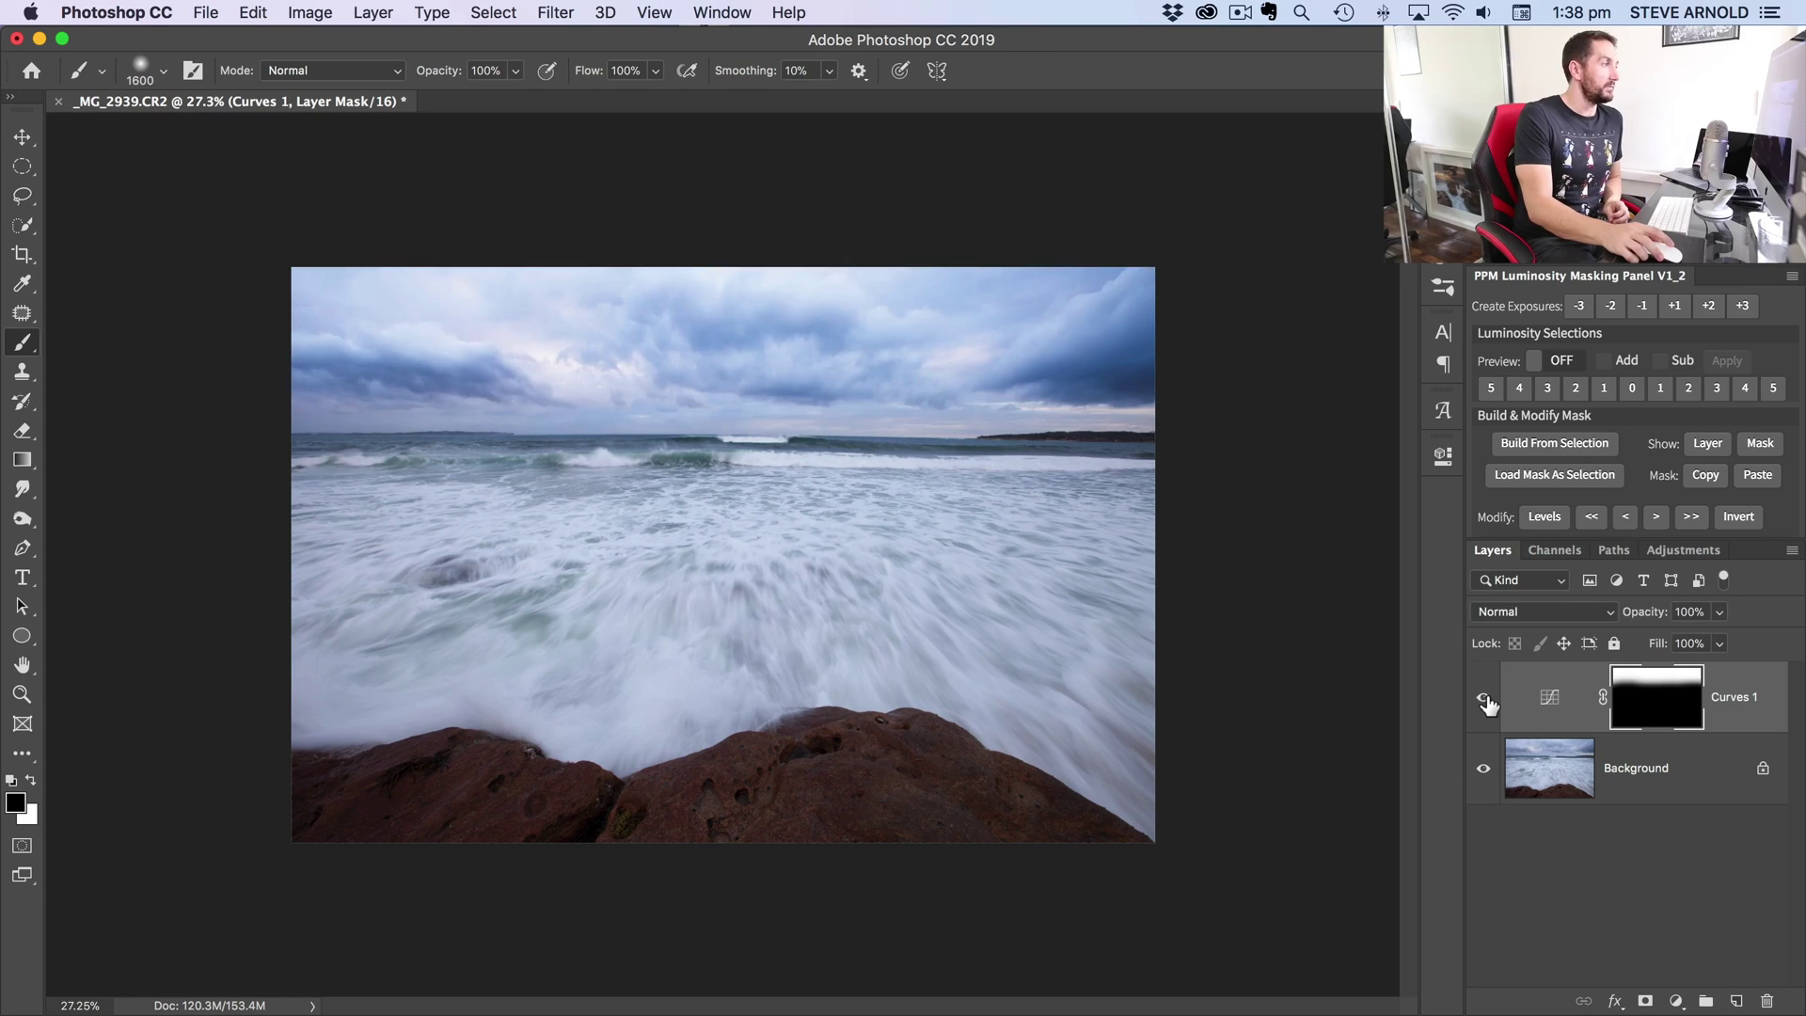
{"action": "left_click", "coordinate": [1486, 703]}
{"action": "left_click", "coordinate": [1487, 703]}
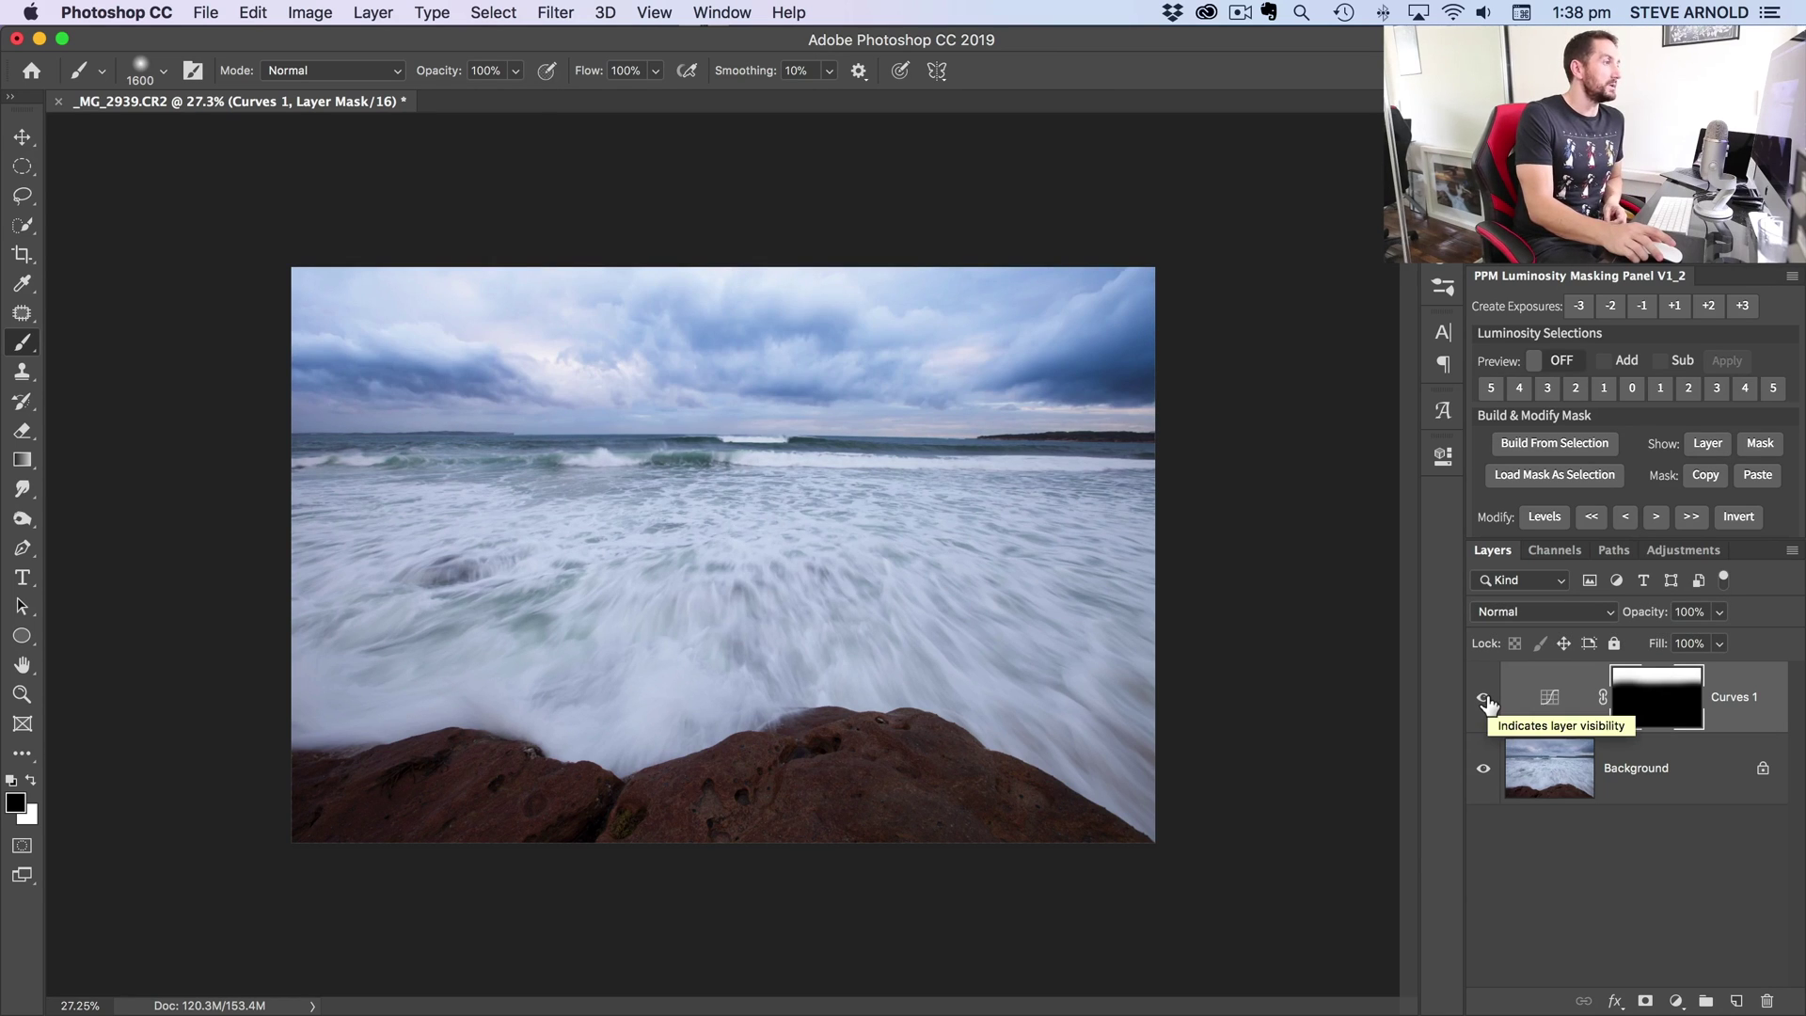
{"action": "left_click", "coordinate": [1487, 702]}
{"action": "left_click", "coordinate": [1486, 703]}
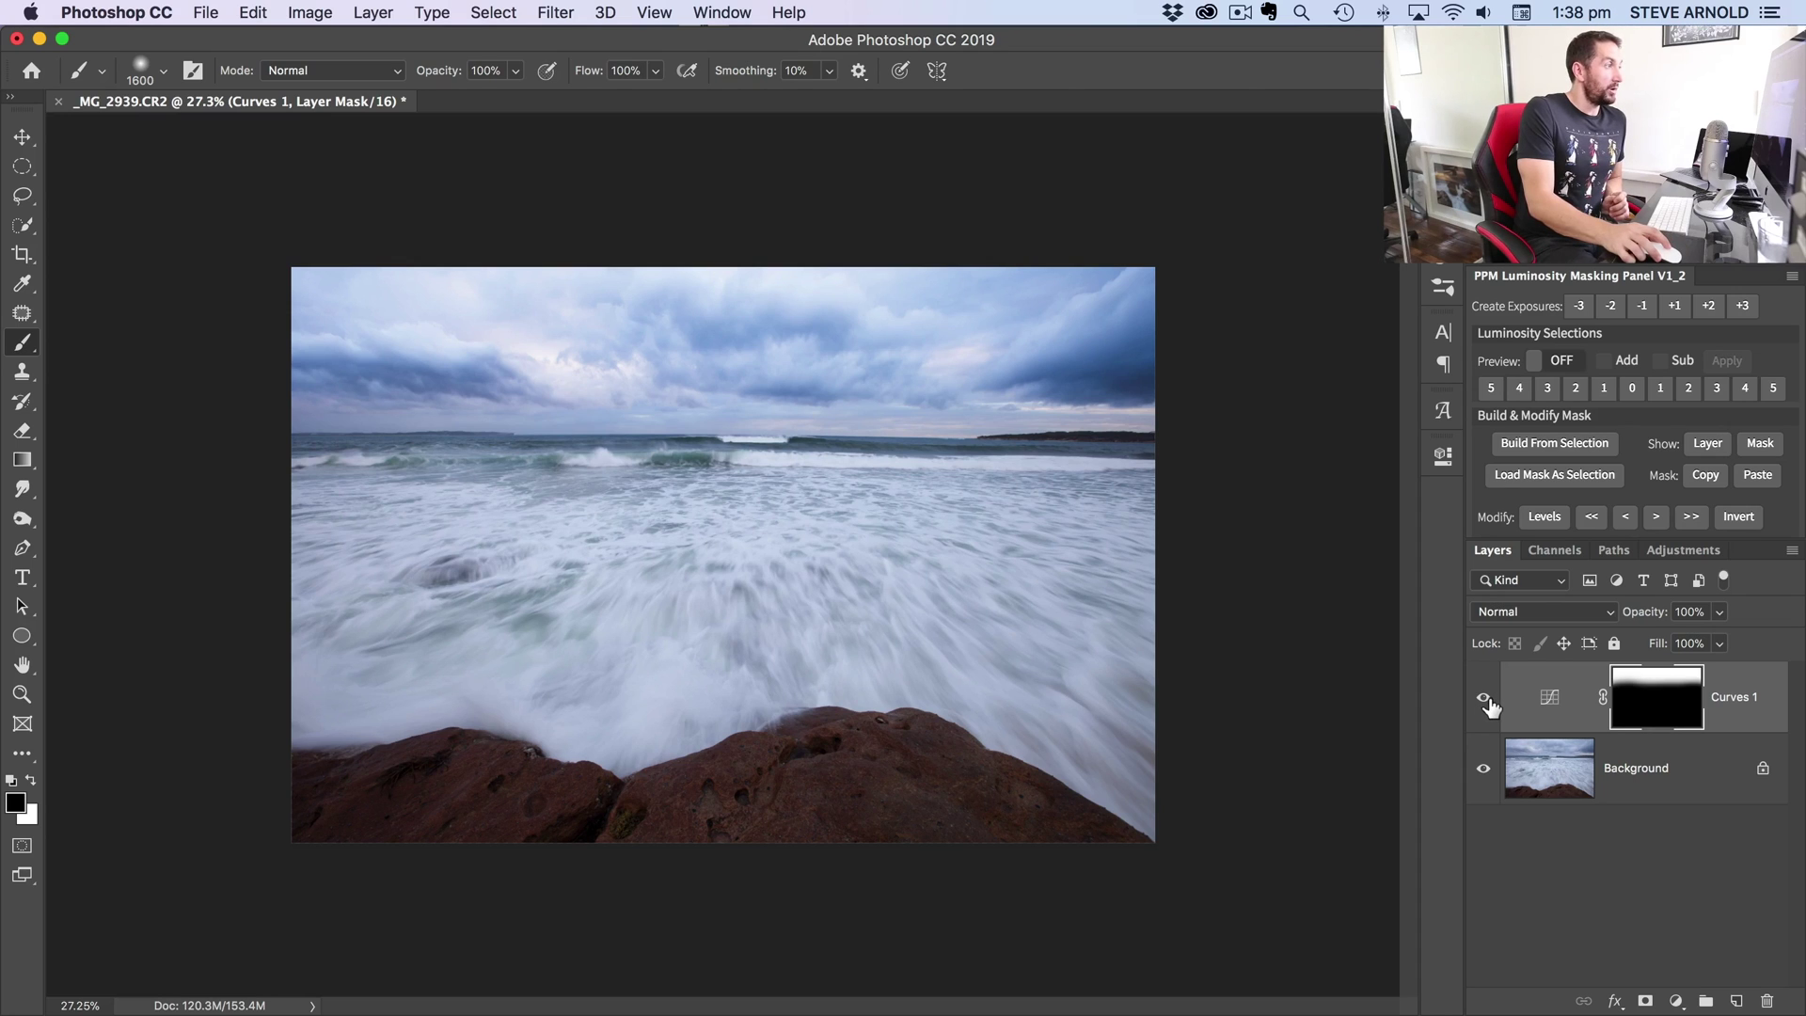
{"action": "left_click", "coordinate": [1486, 703]}
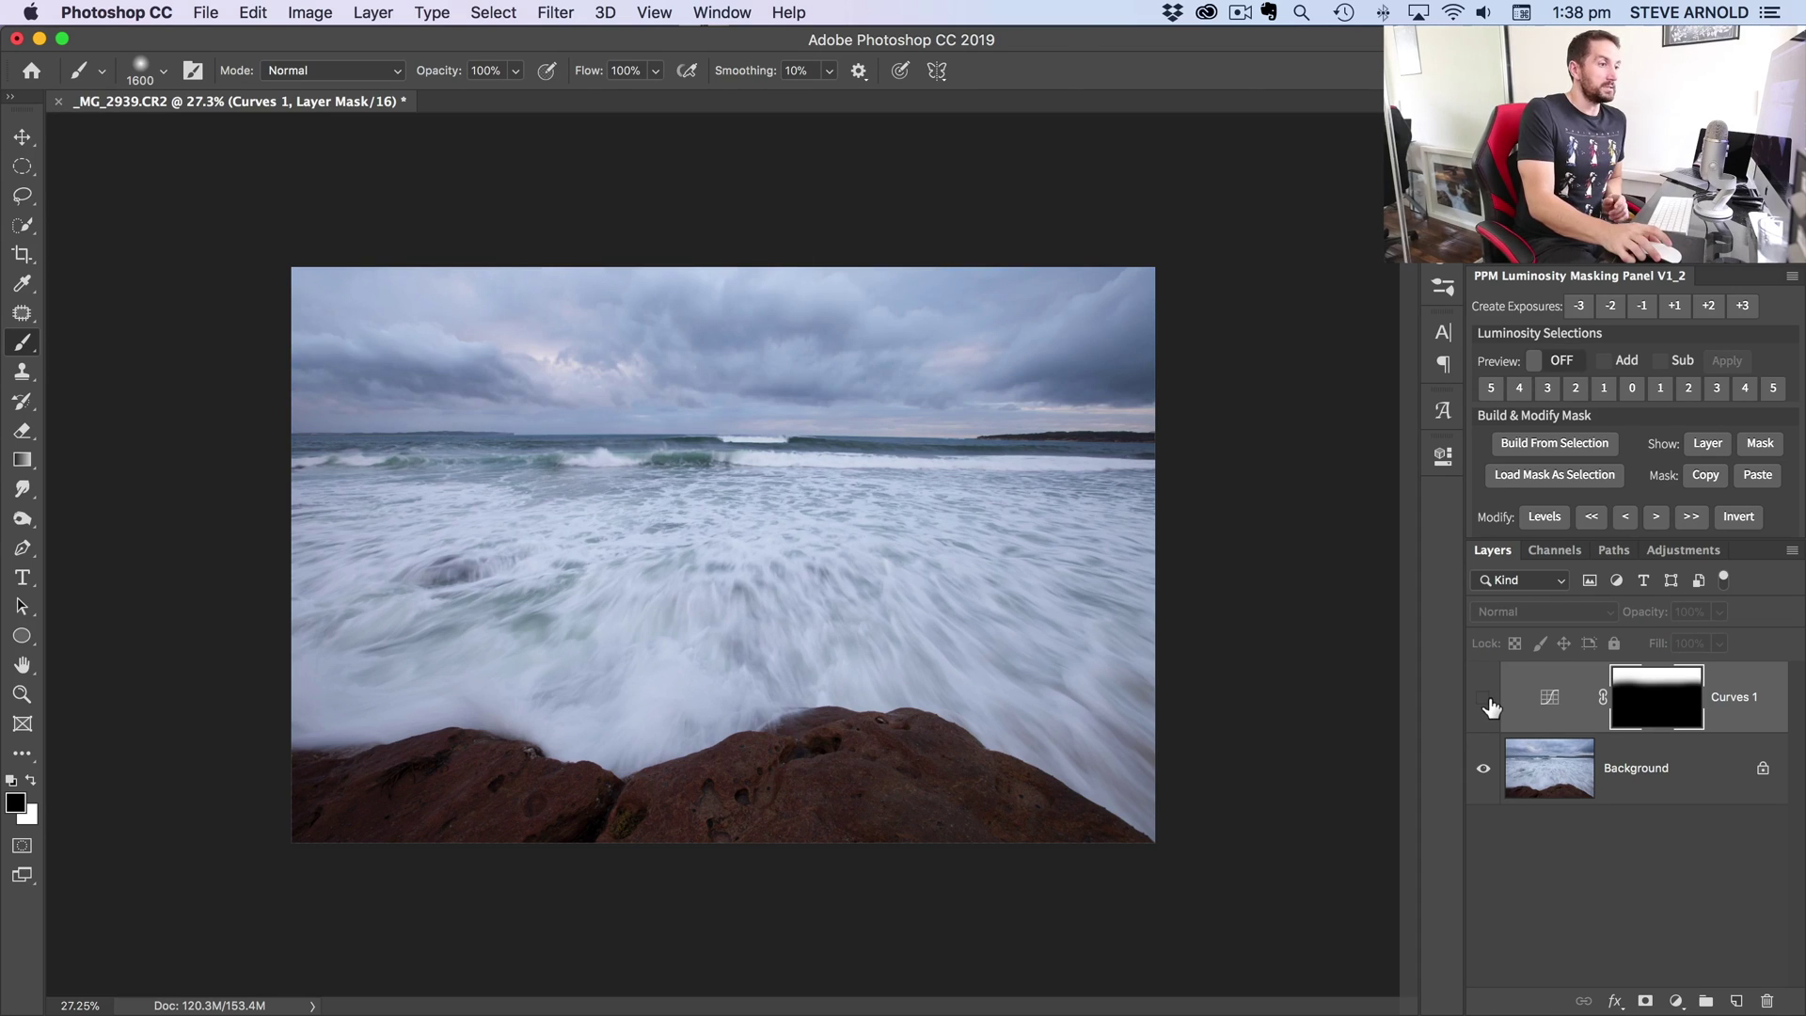
{"action": "left_click", "coordinate": [1487, 703]}
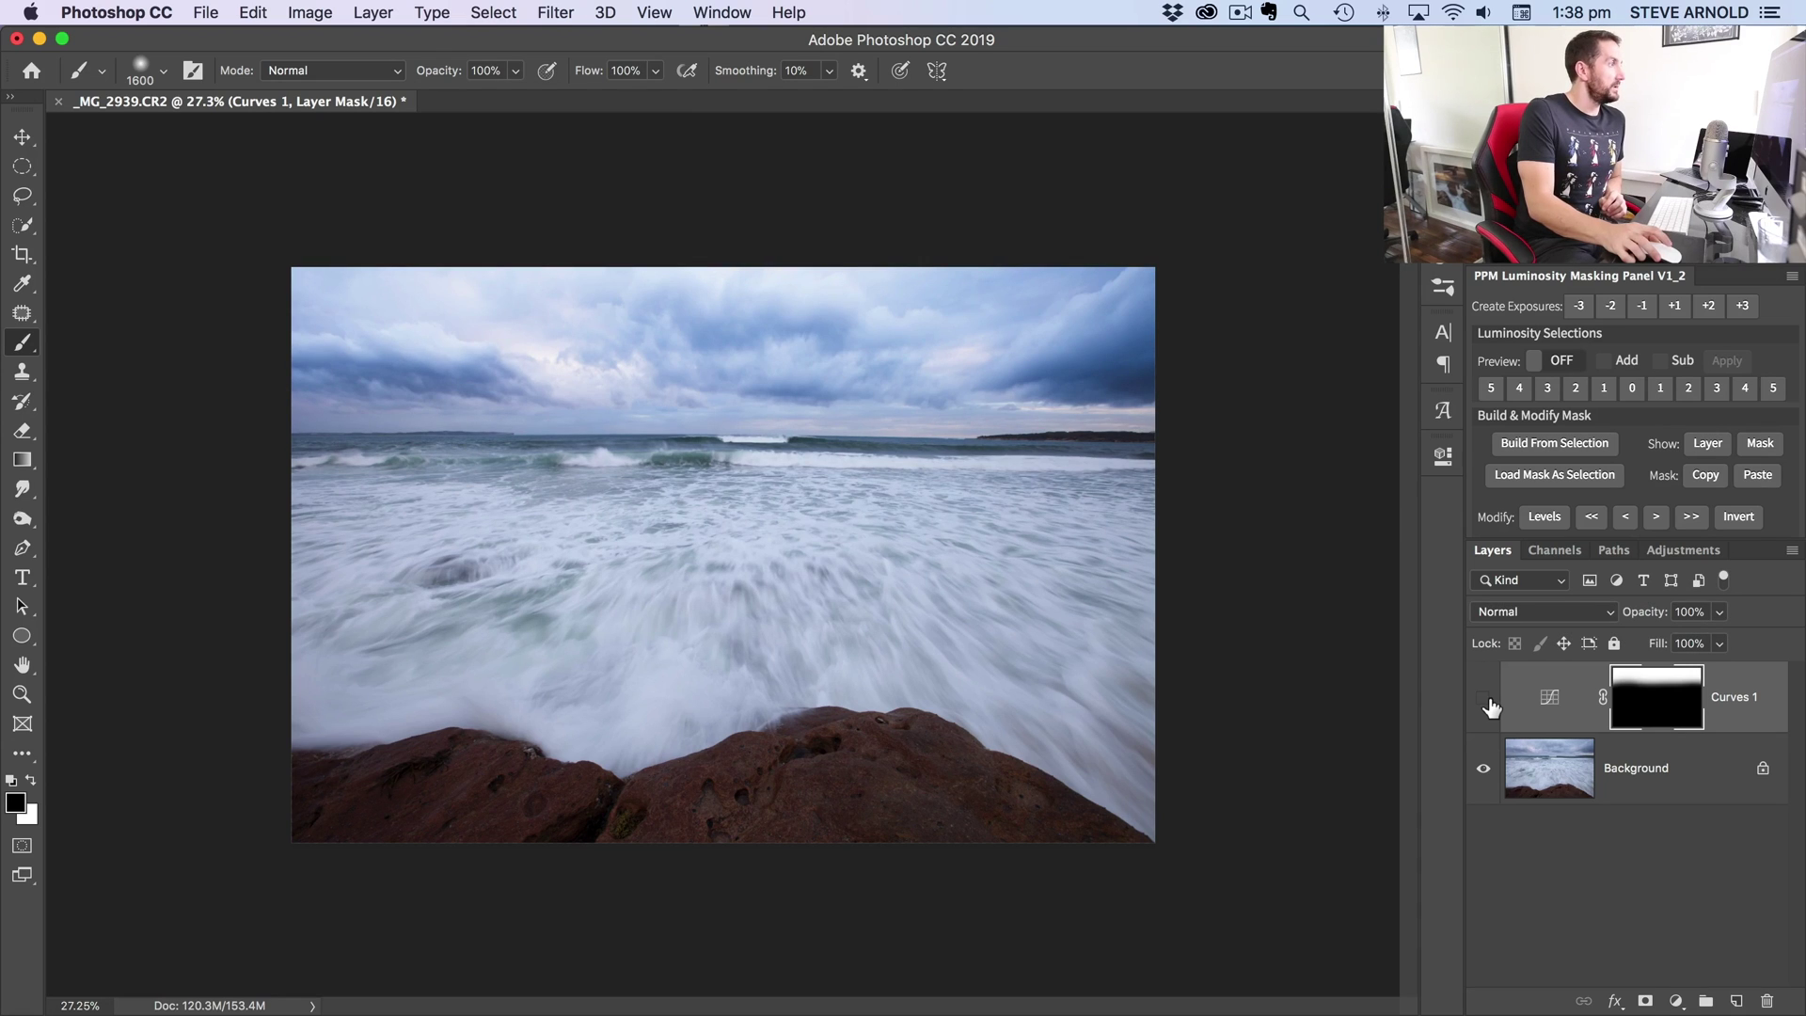
{"action": "left_click", "coordinate": [1486, 702]}
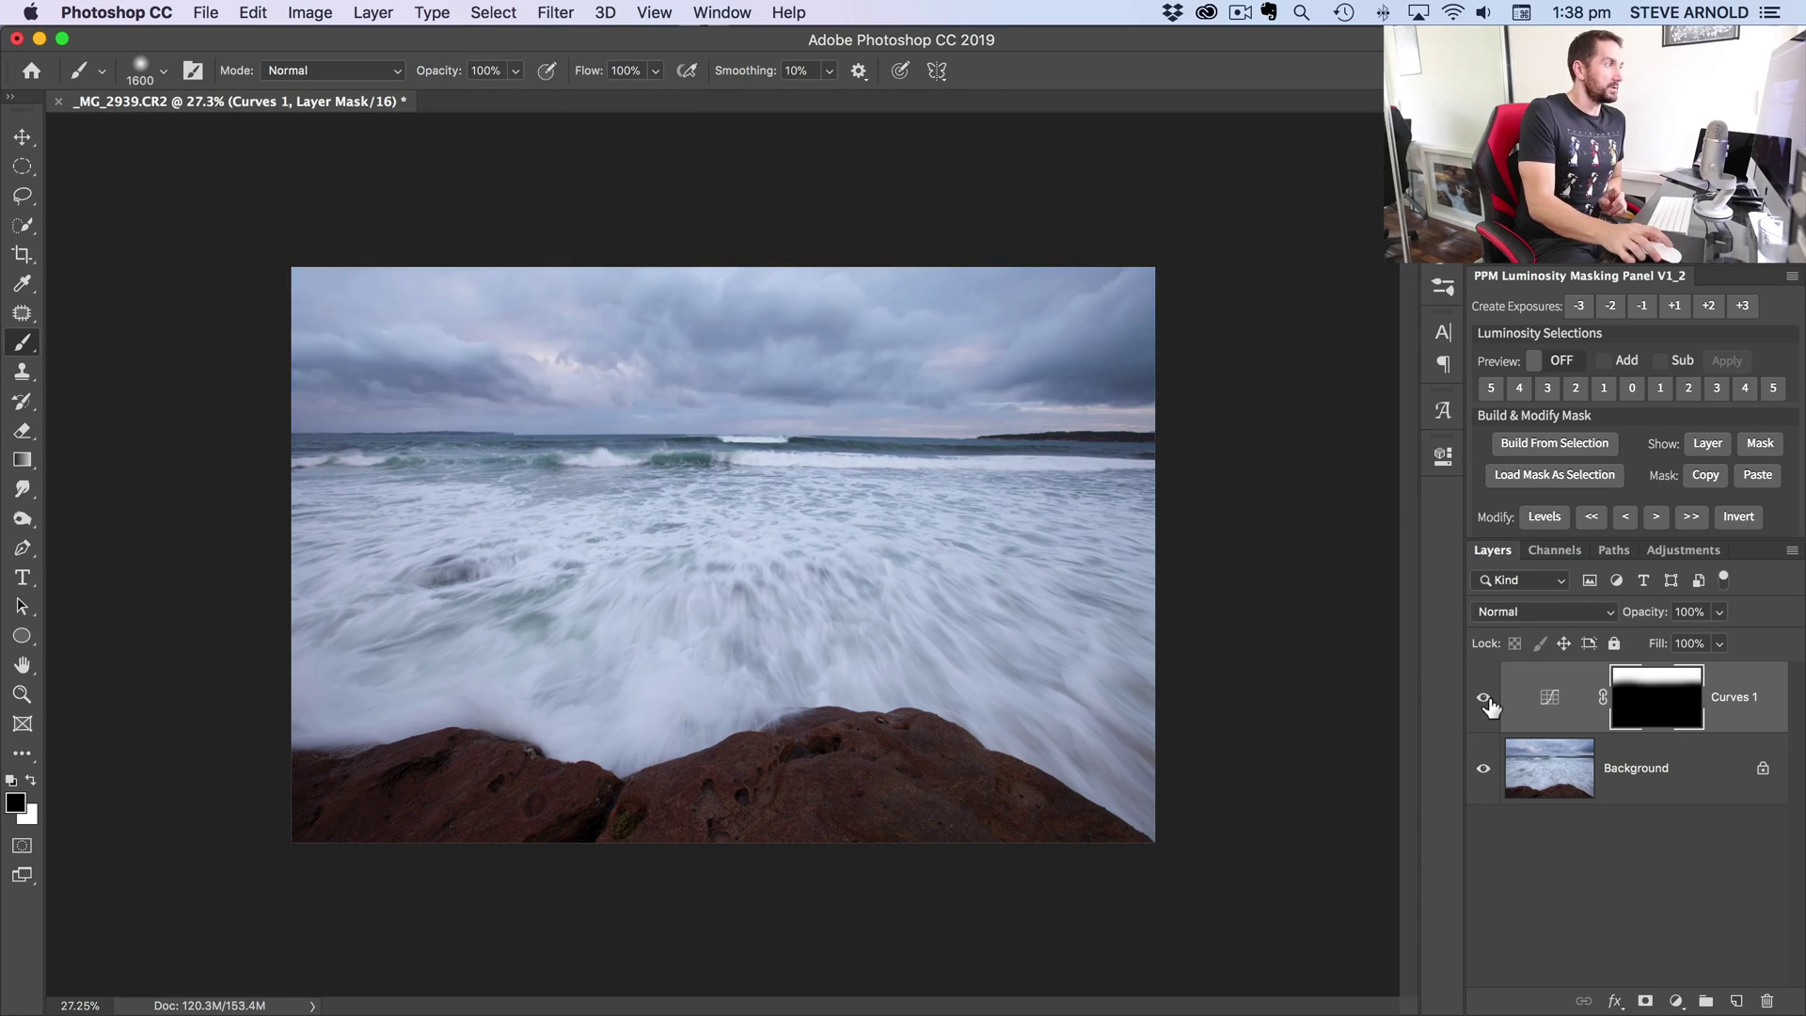
{"action": "left_click", "coordinate": [1486, 703]}
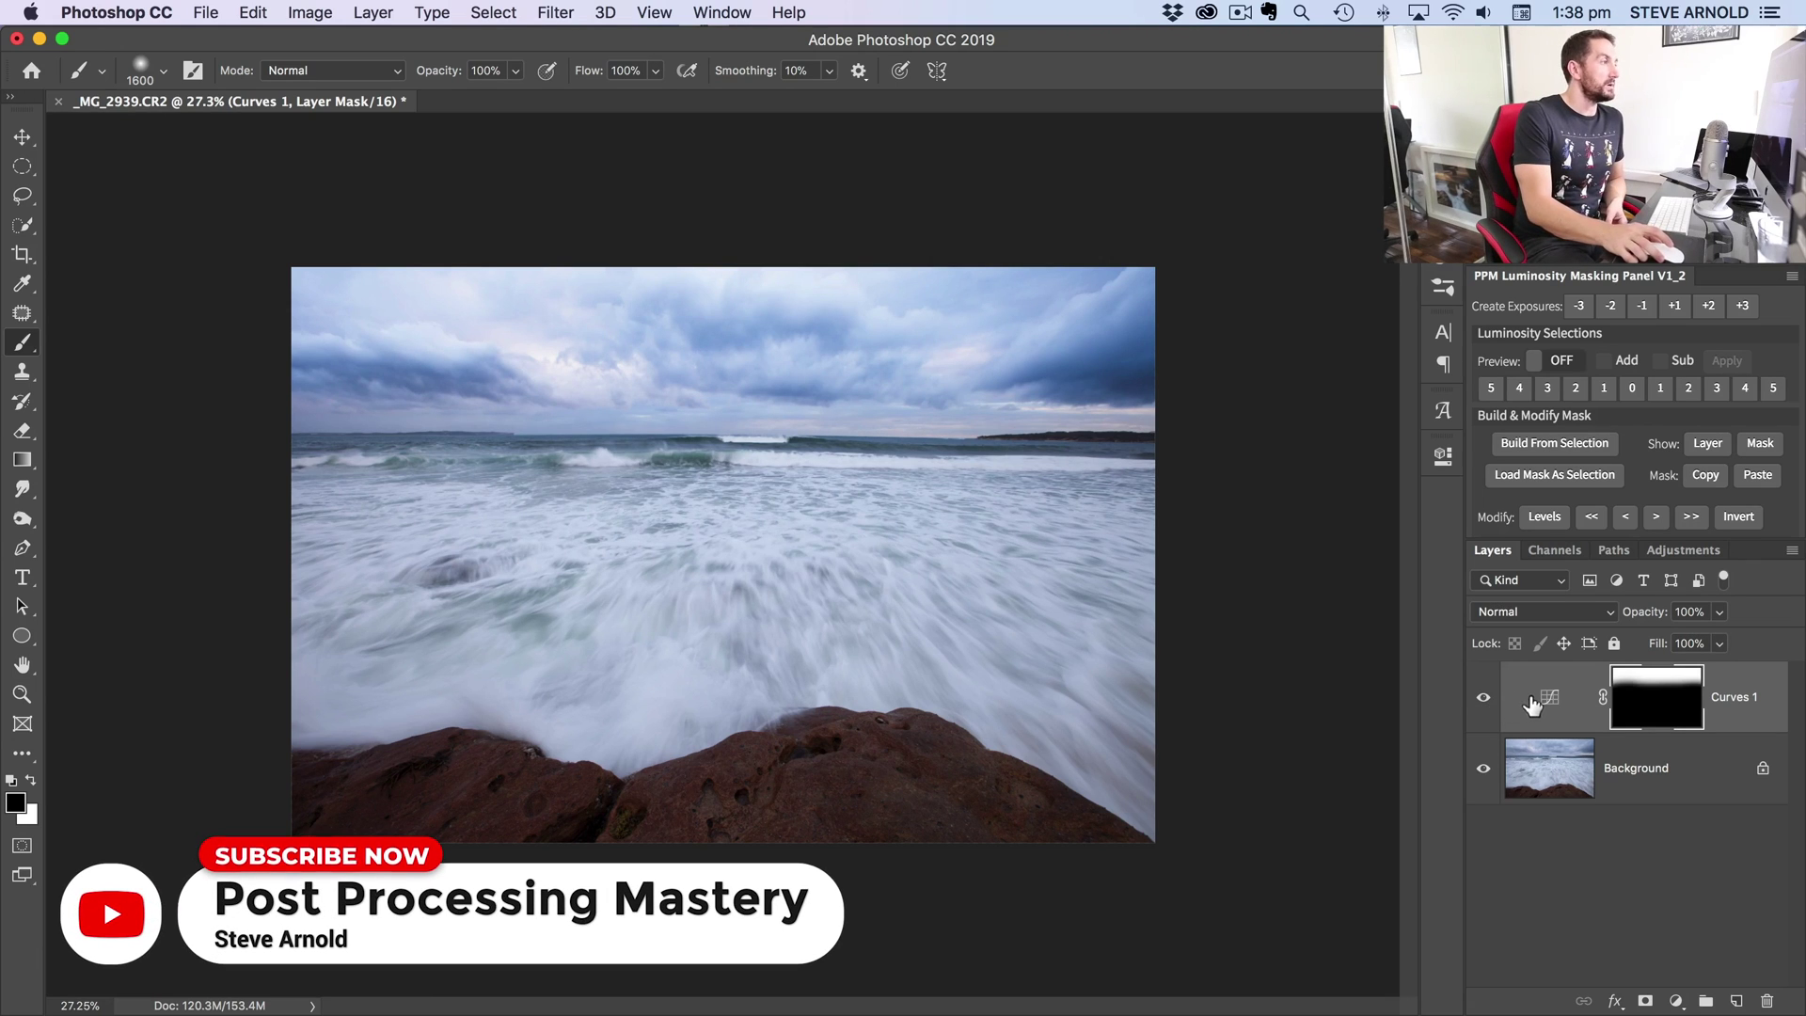
{"action": "left_click", "coordinate": [1482, 705]}
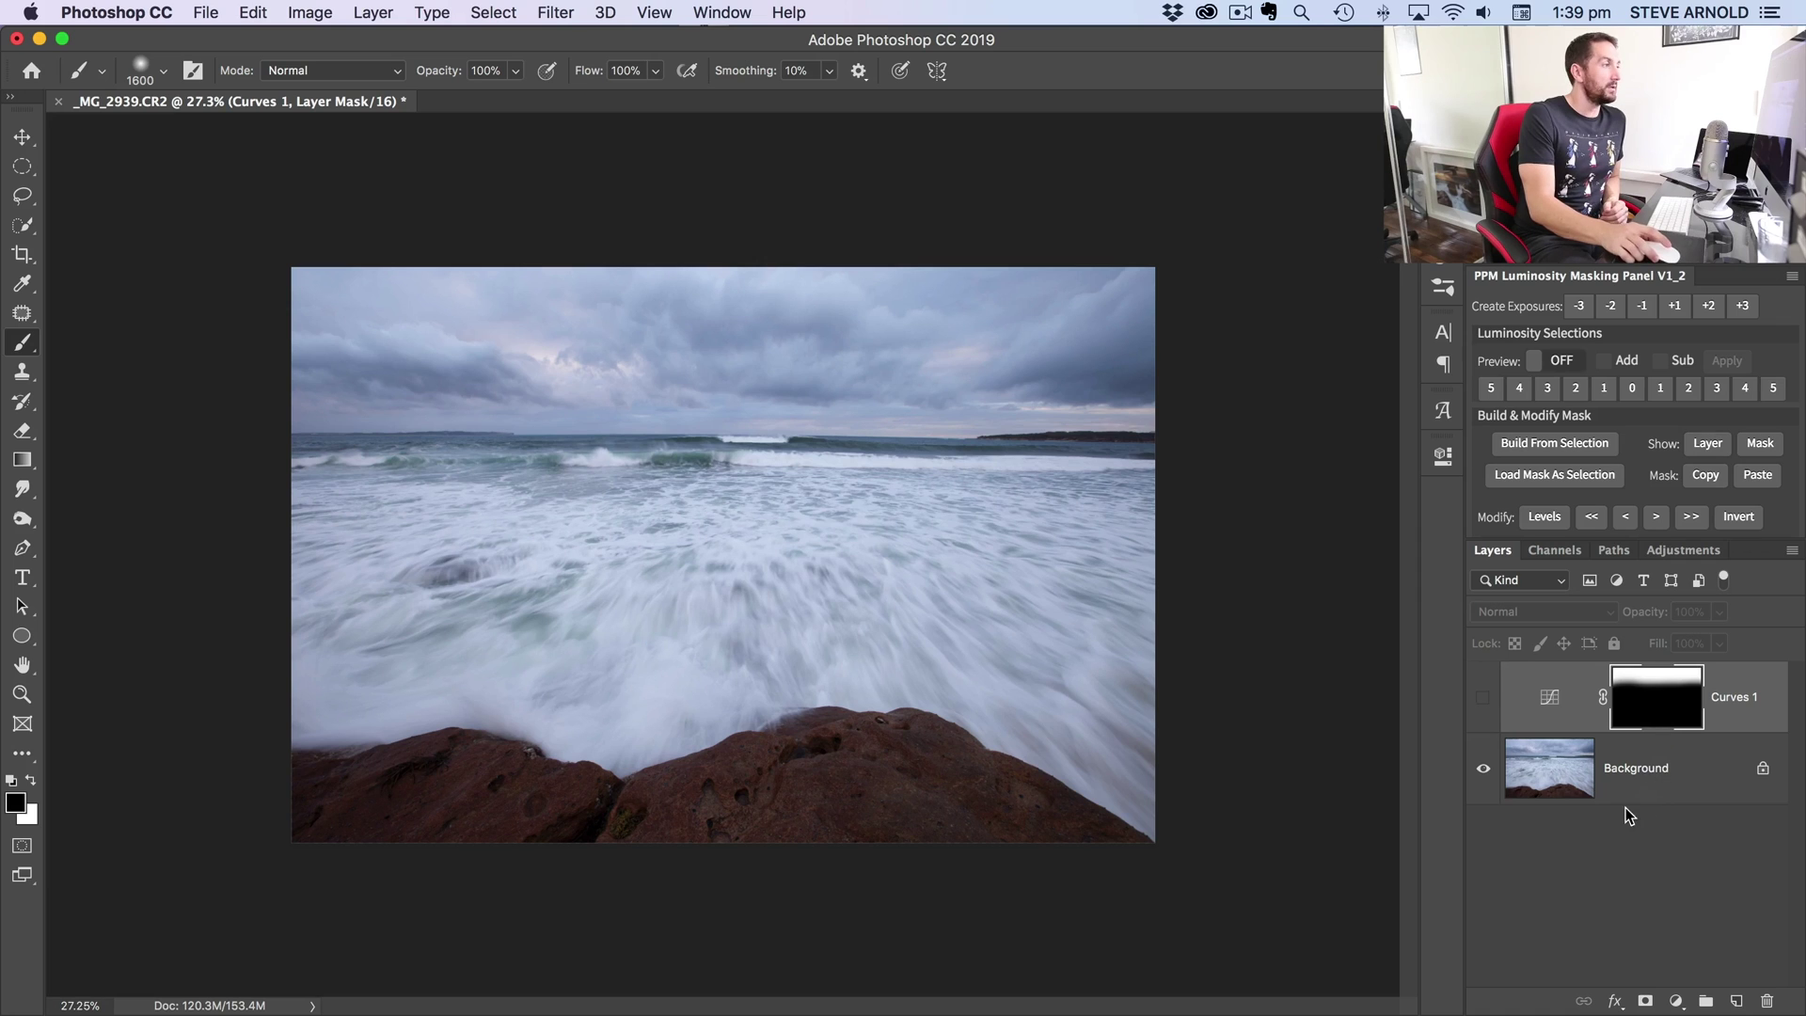
{"action": "left_click", "coordinate": [1614, 872]}
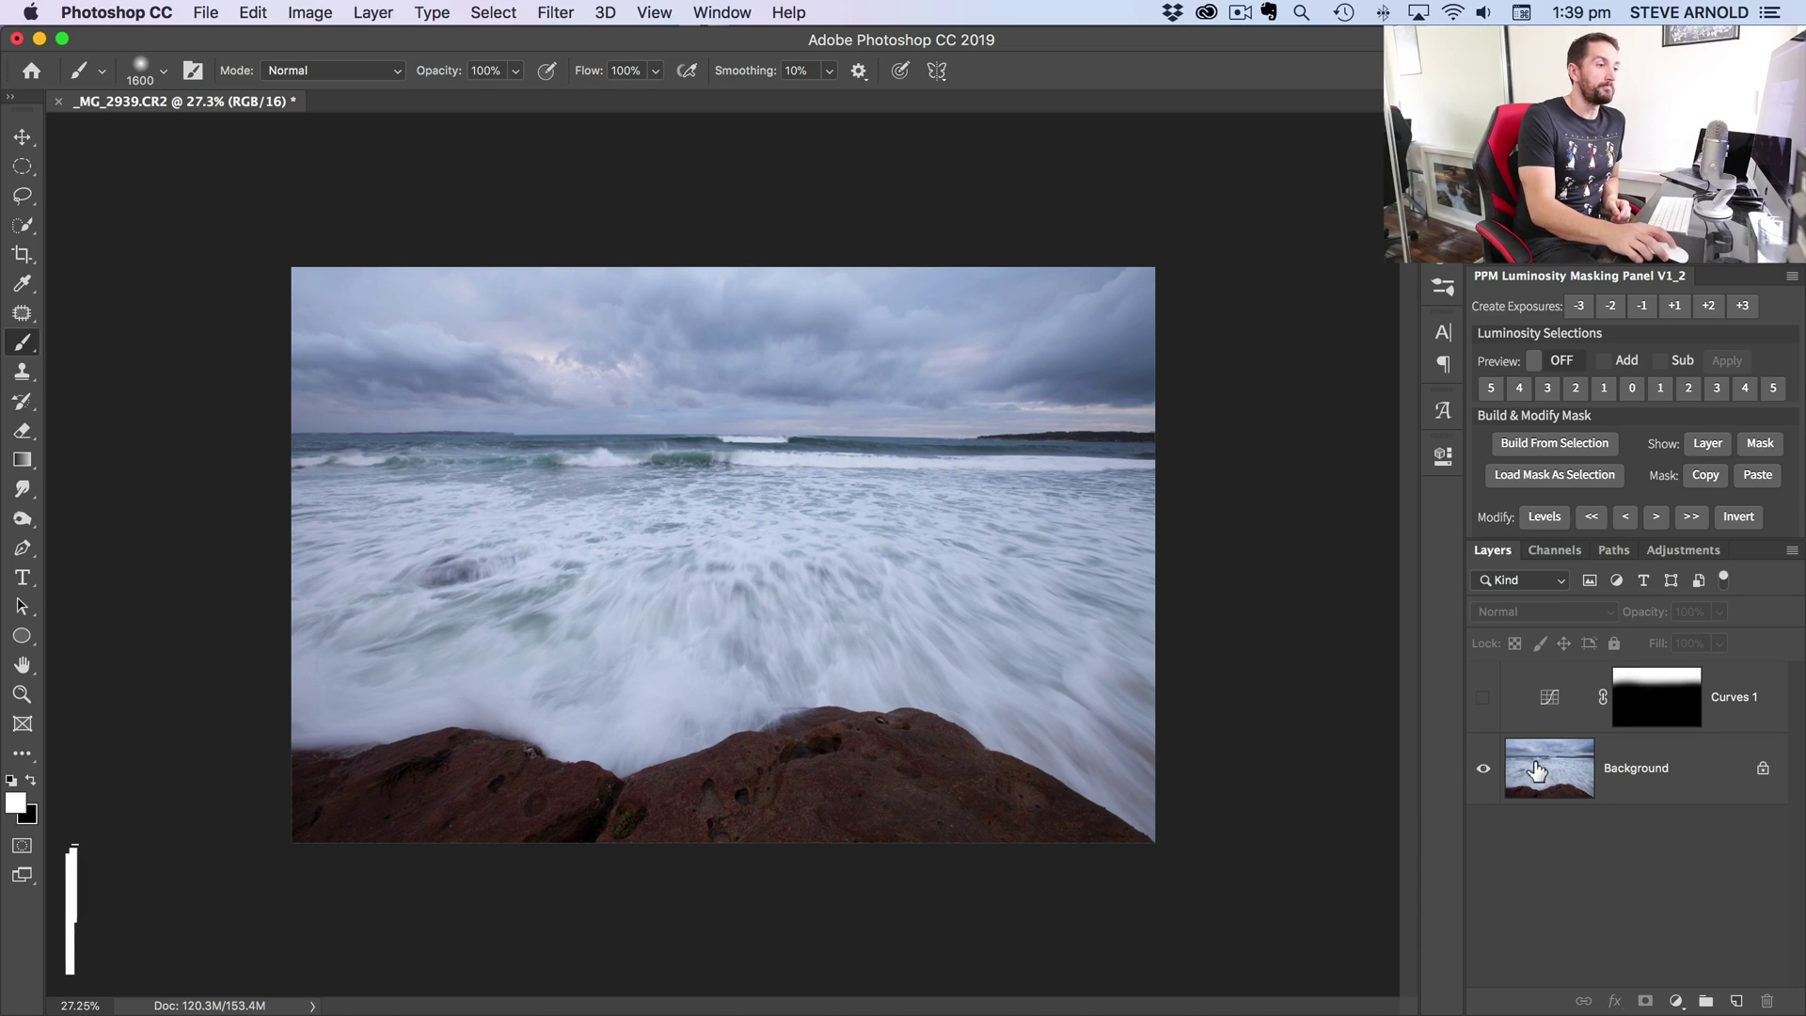
Step: Duplicate the Background layer and rename the copy 'D & B'
{"action": "left_click_drag", "start_coordinate": [1549, 779], "coordinate": [1737, 1003]}
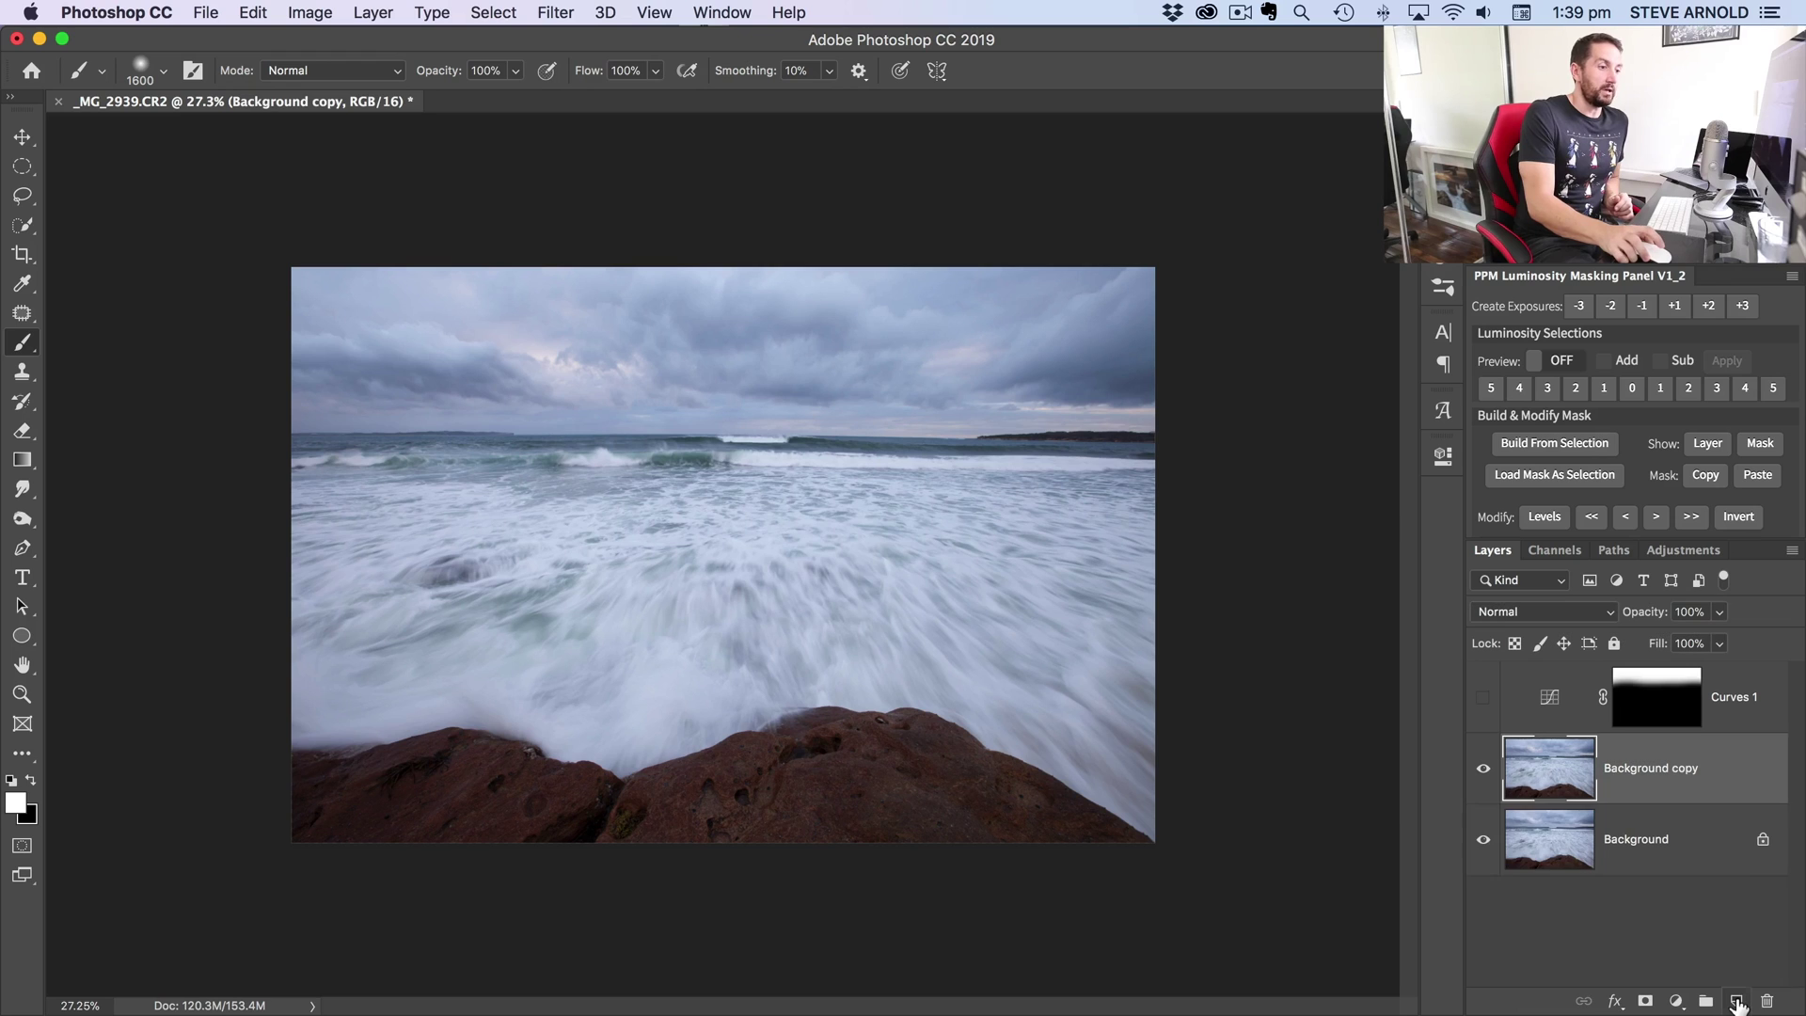
{"action": "double_click", "coordinate": [1658, 770]}
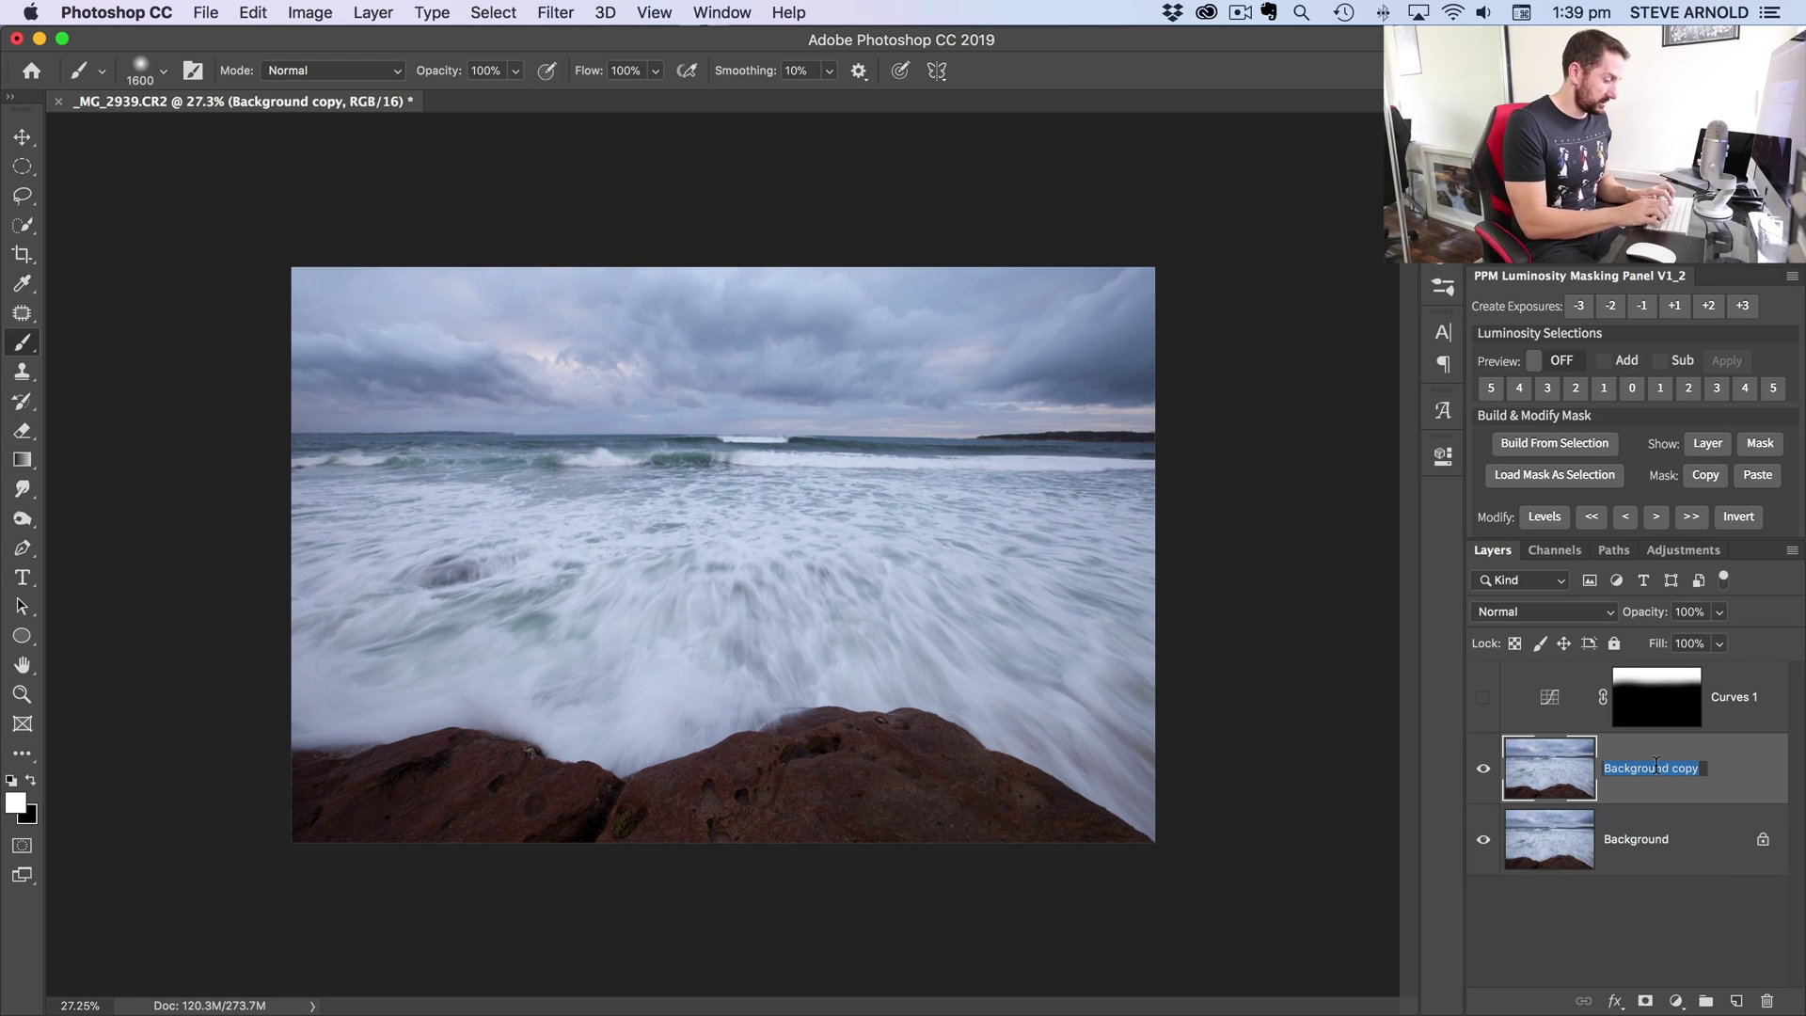
{"action": "type", "text": "D & B"}
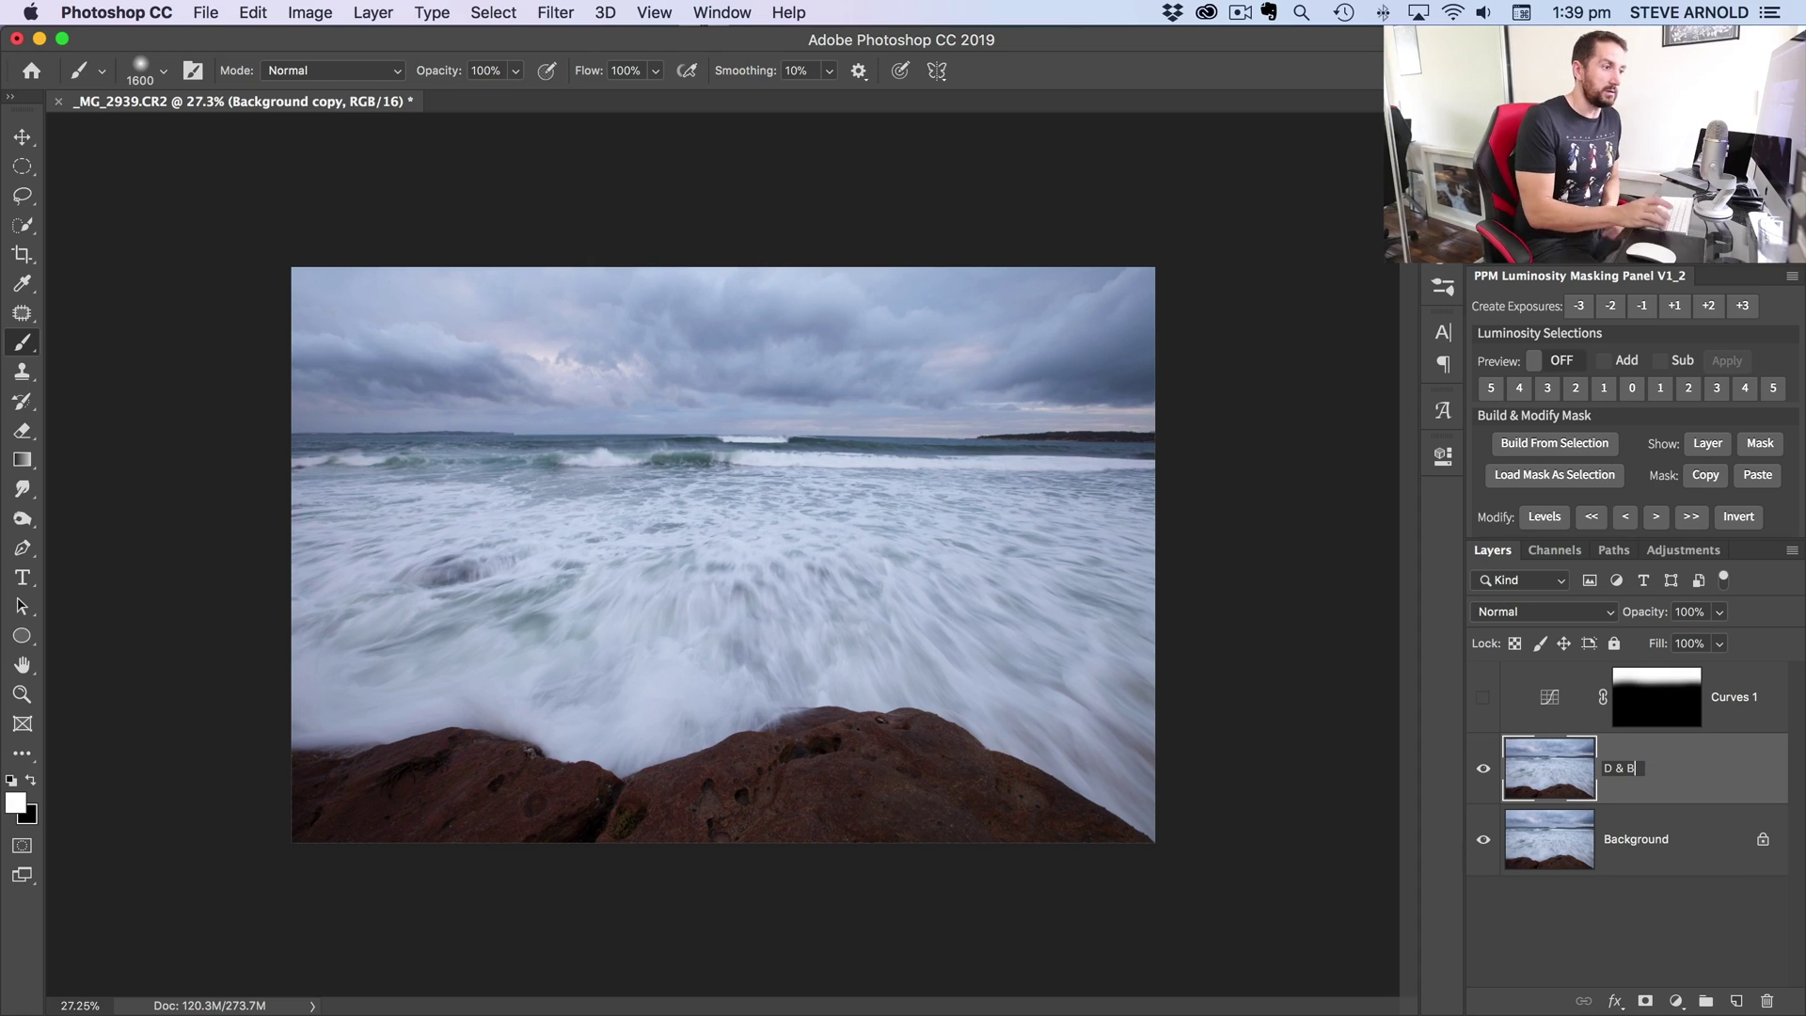
{"action": "key", "text": "Return"}
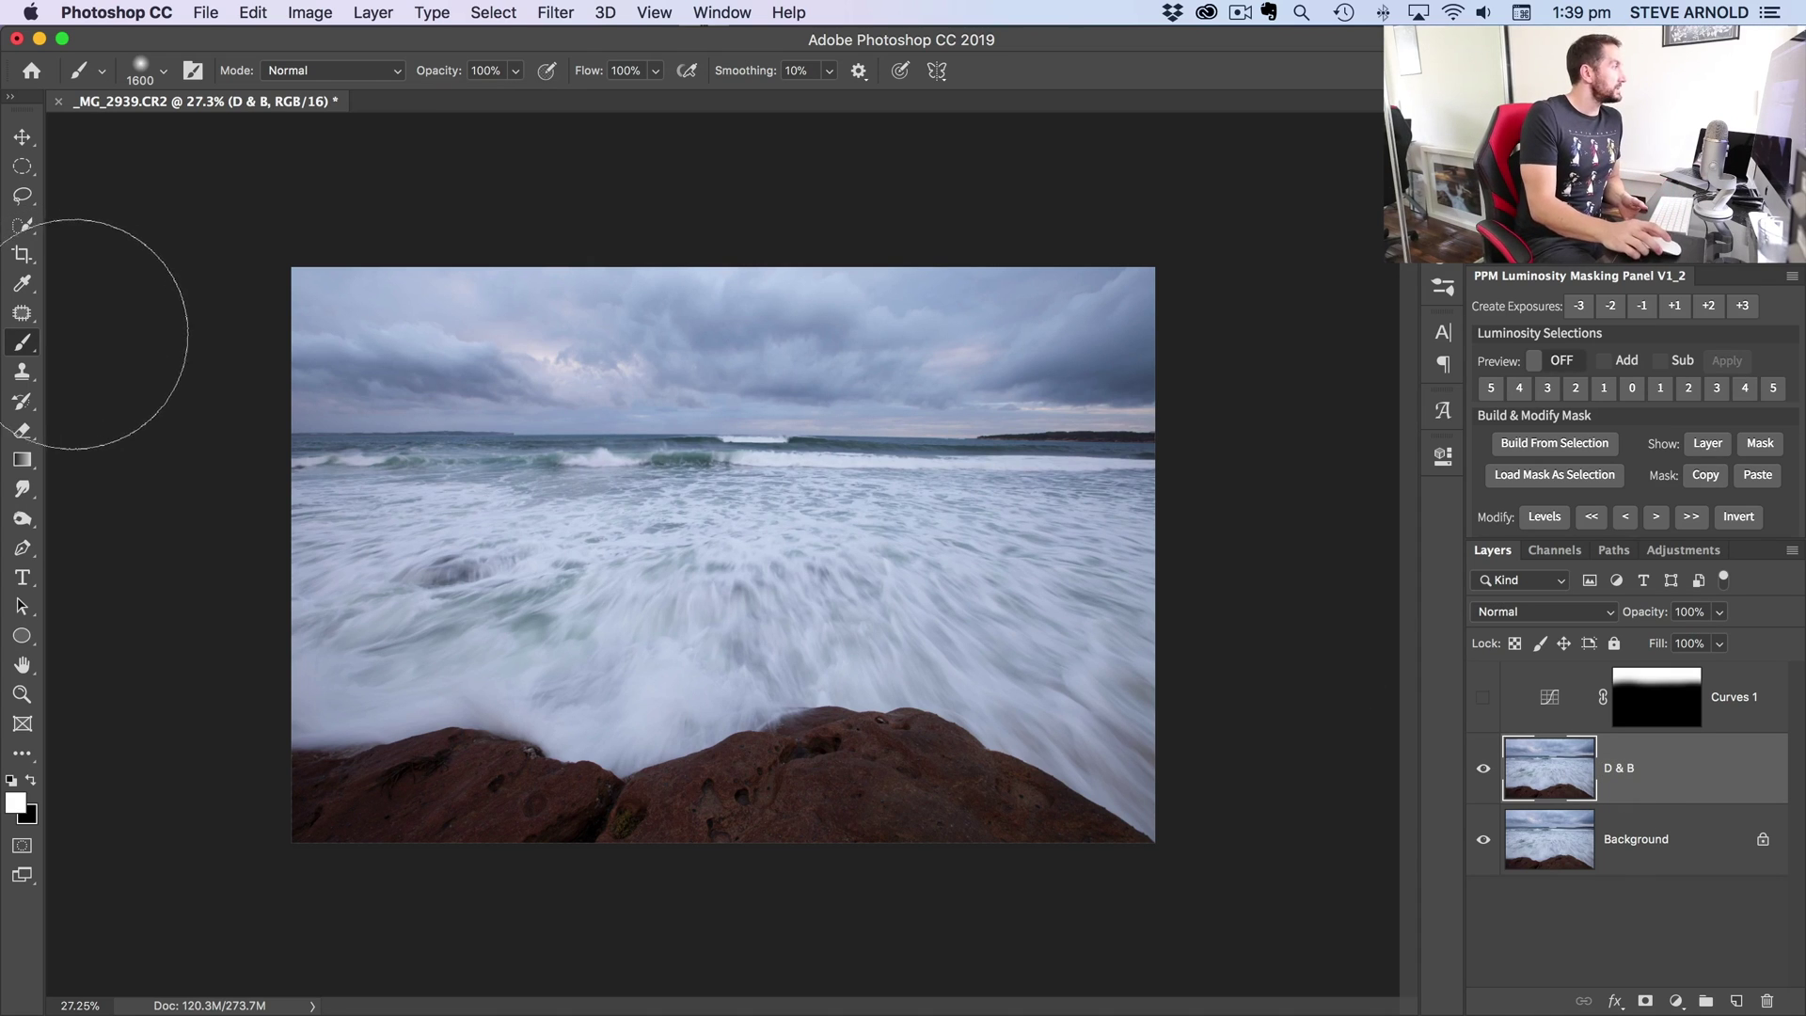
Step: Select the Dodge Tool (Midtones, 9% exposure) and set its brush size to 300 px
{"action": "left_click_drag", "start_coordinate": [16, 525], "coordinate": [108, 520]}
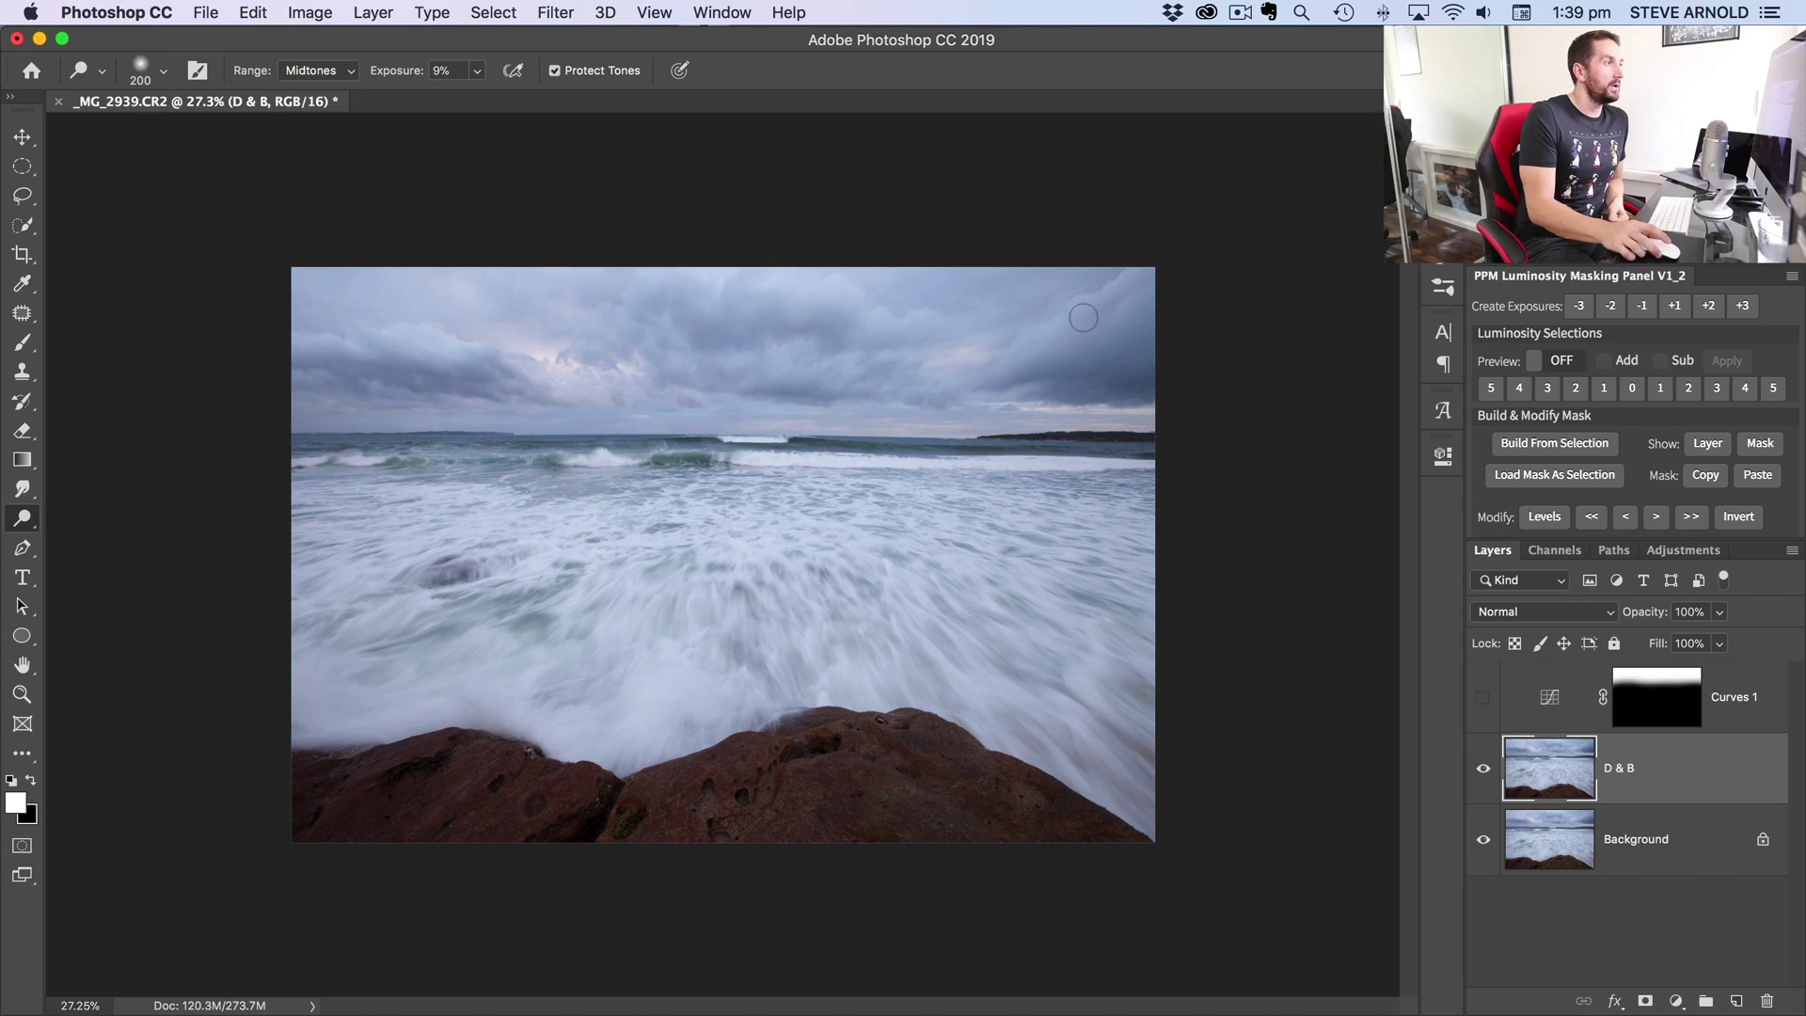
{"action": "key", "text": "bracketright"}
{"action": "key", "text": "bracketright"}
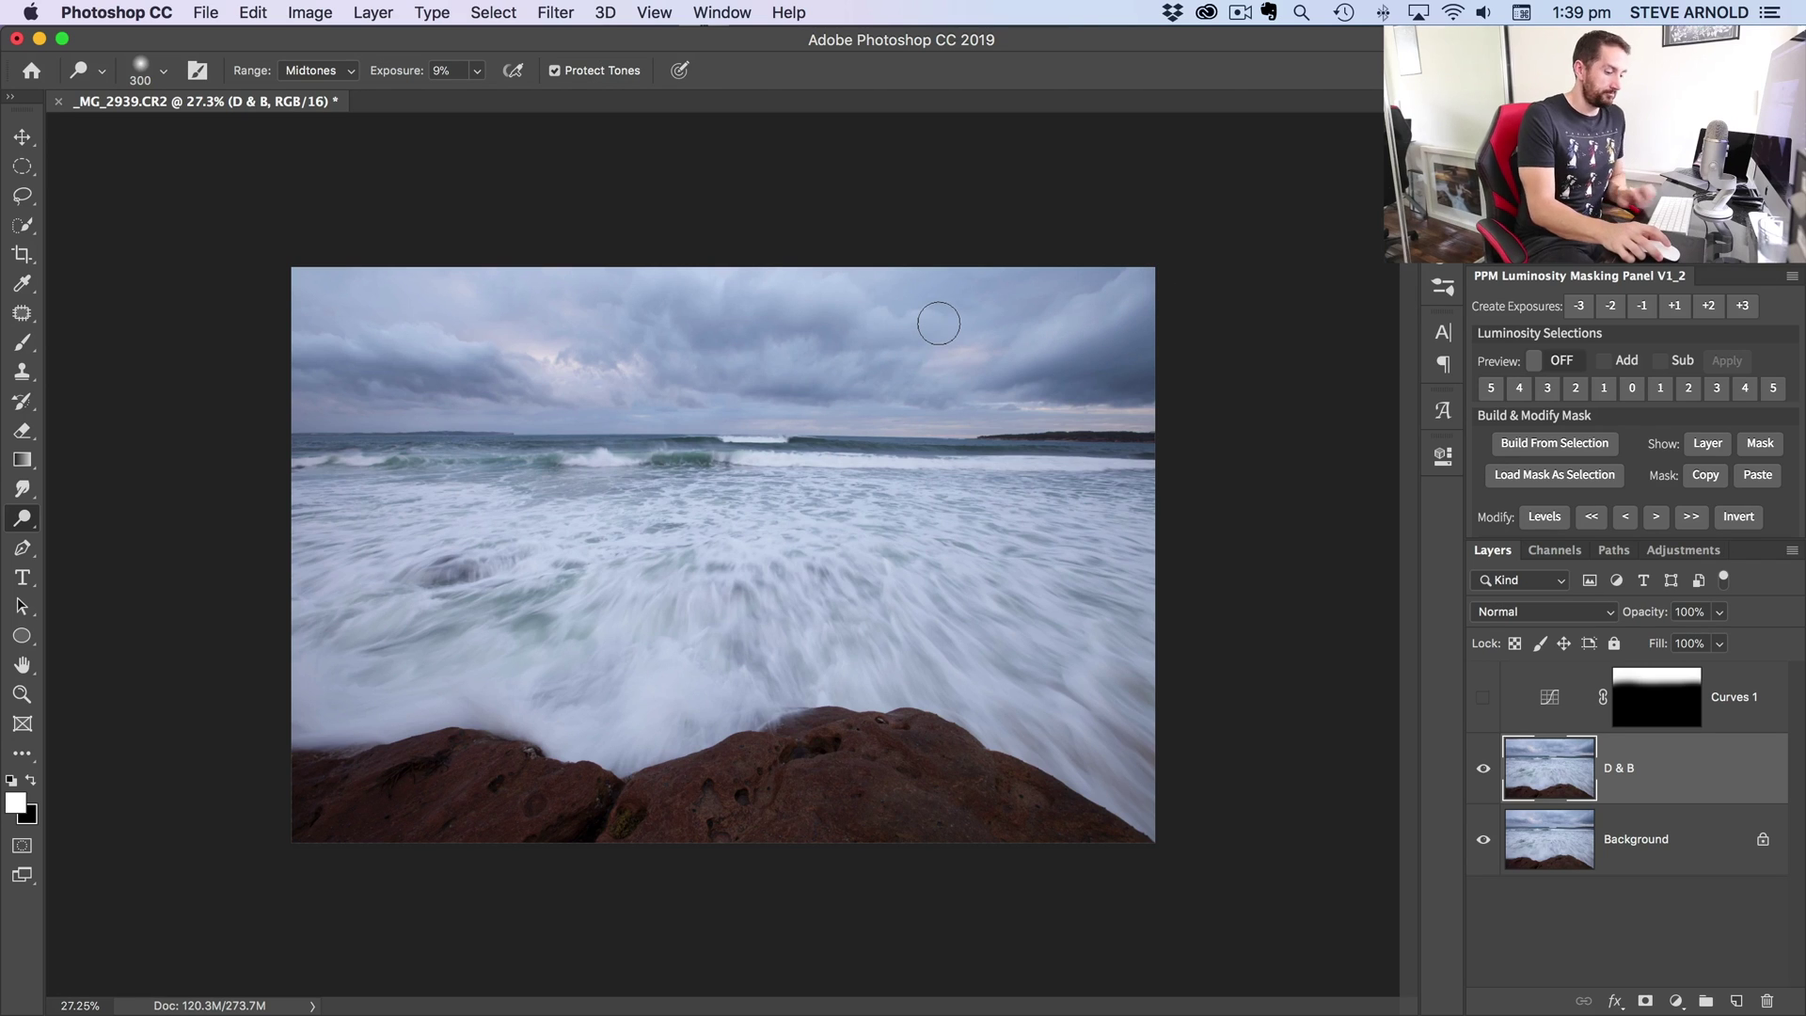
{"action": "key", "text": "bracketleft"}
{"action": "key", "text": "bracketleft"}
{"action": "key", "text": "bracketleft"}
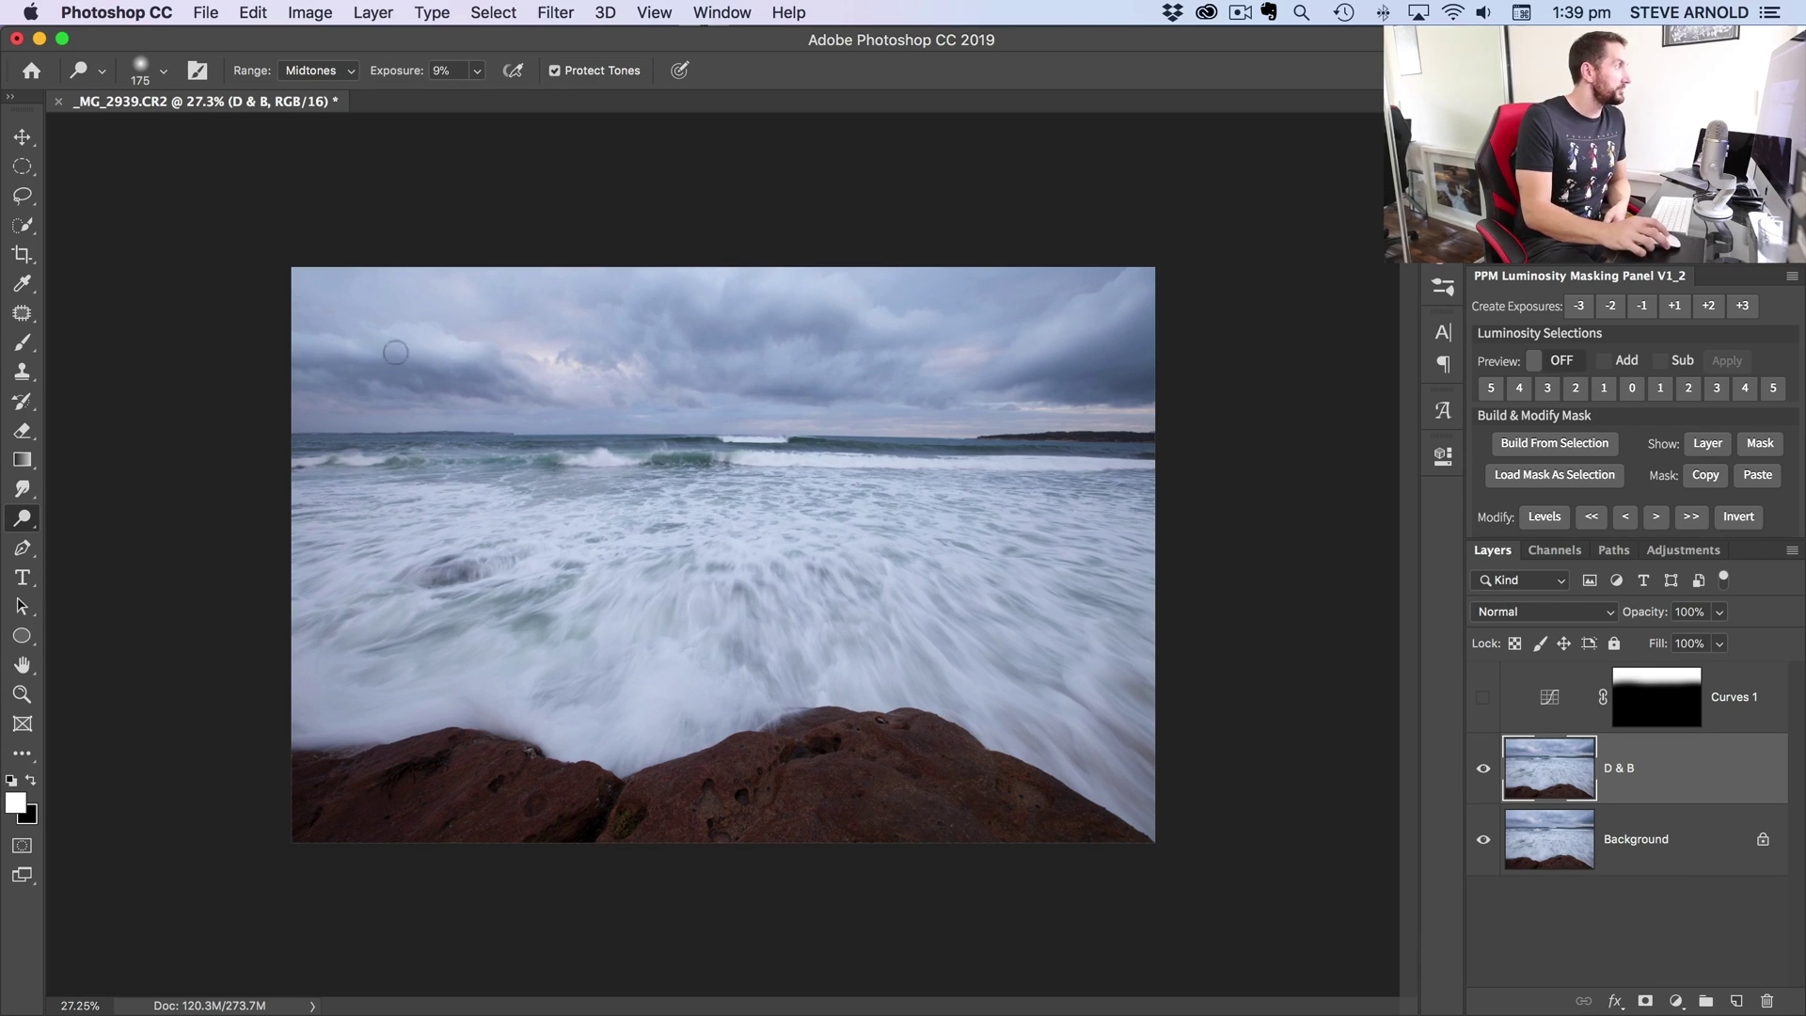
{"action": "key", "text": "bracketright"}
{"action": "key", "text": "bracketright"}
{"action": "key", "text": "bracketright"}
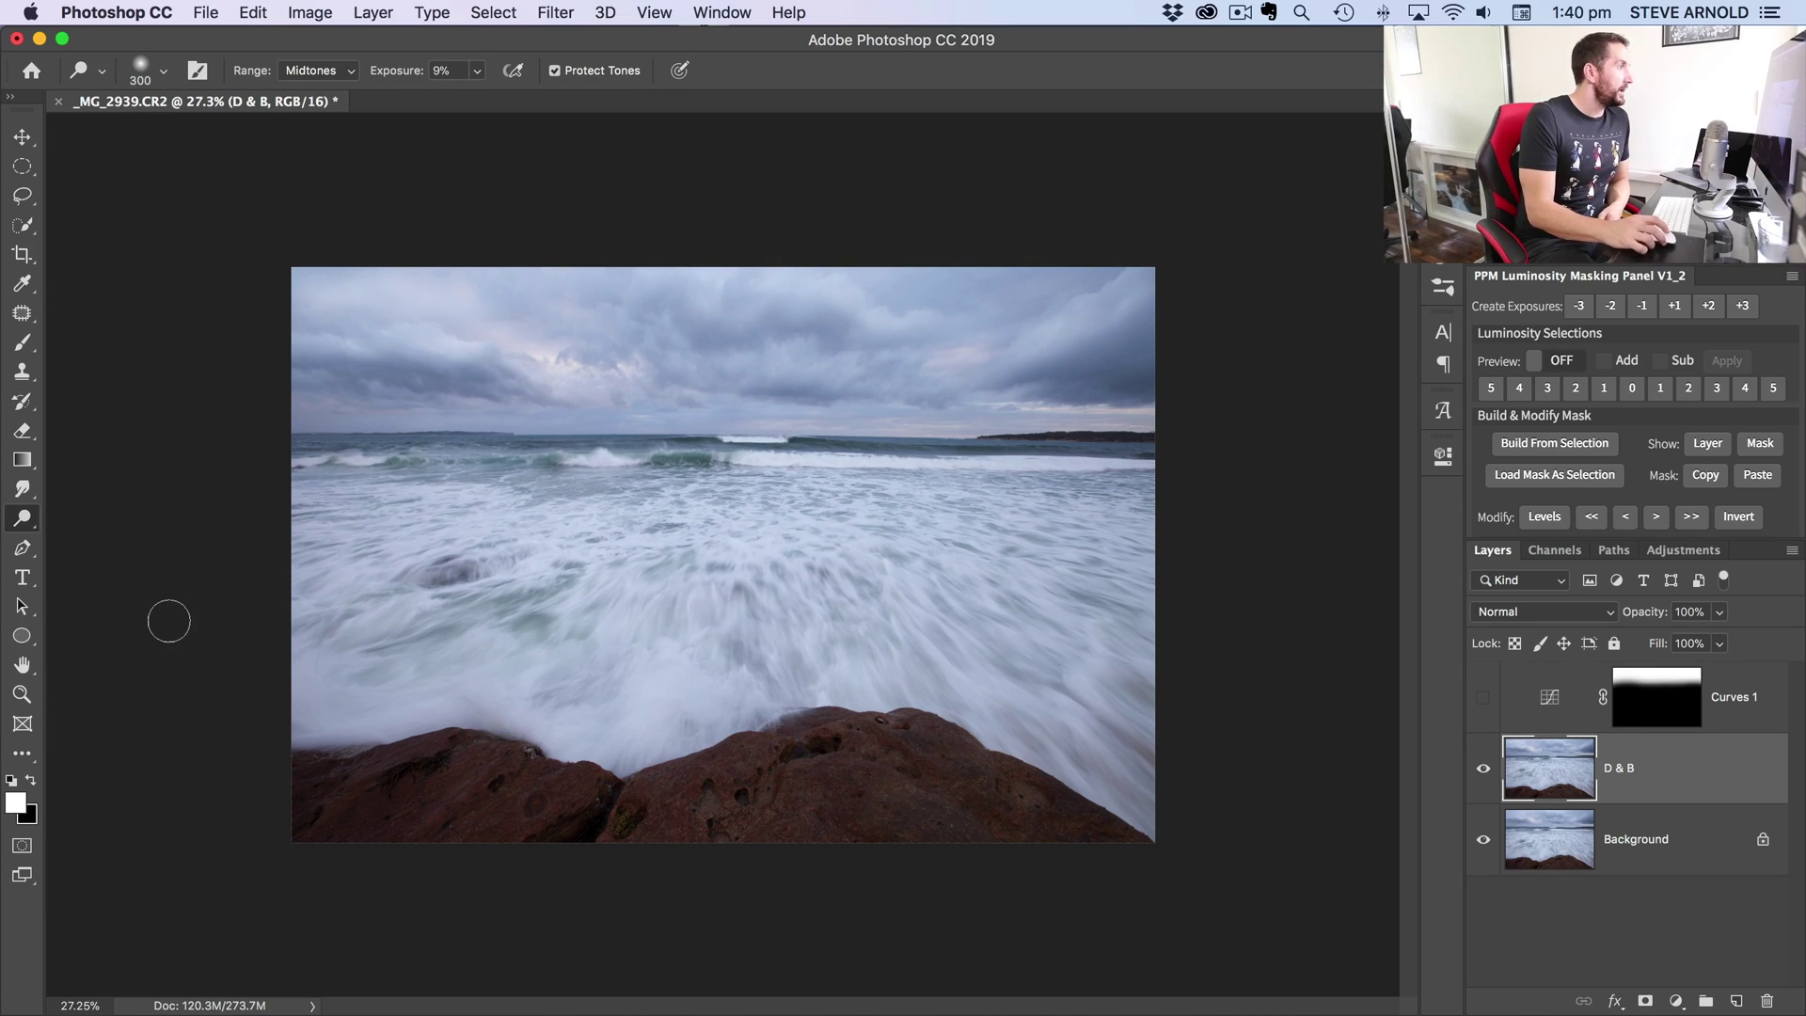
Step: Switch from the Dodge Tool to the Burn Tool at 10% exposure
{"action": "left_click", "coordinate": [23, 517]}
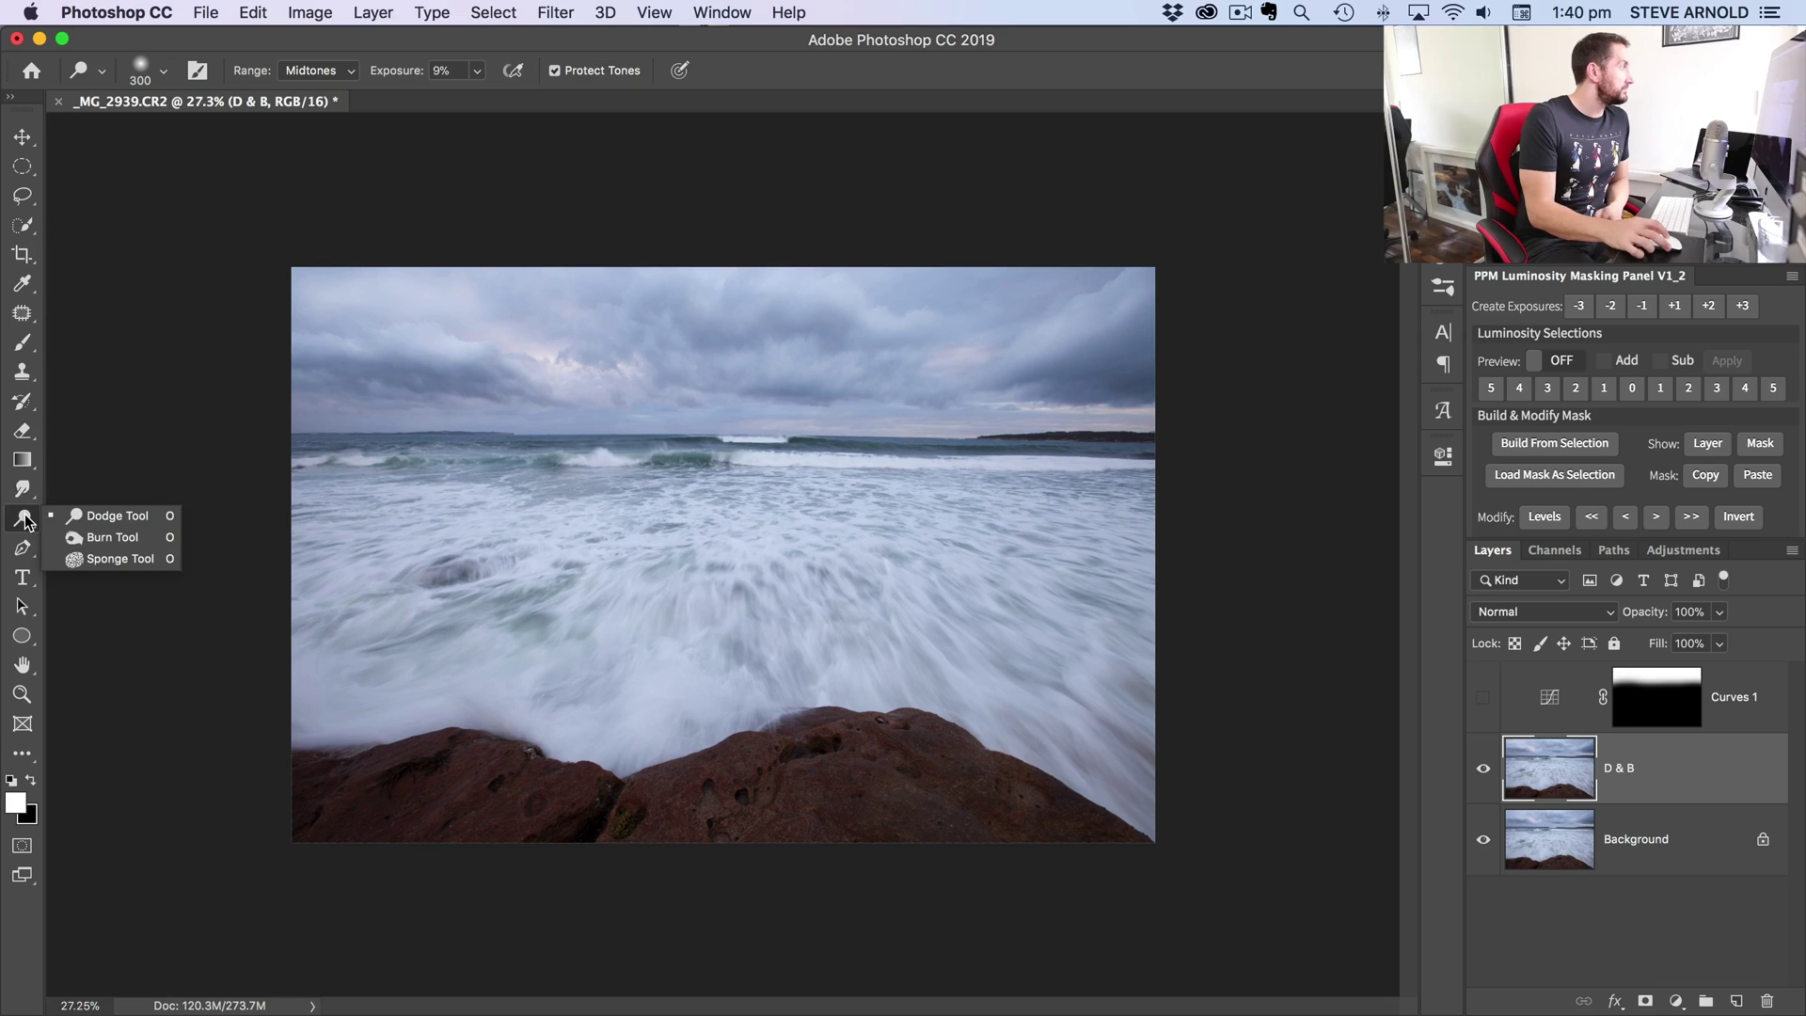
{"action": "left_click", "coordinate": [113, 538]}
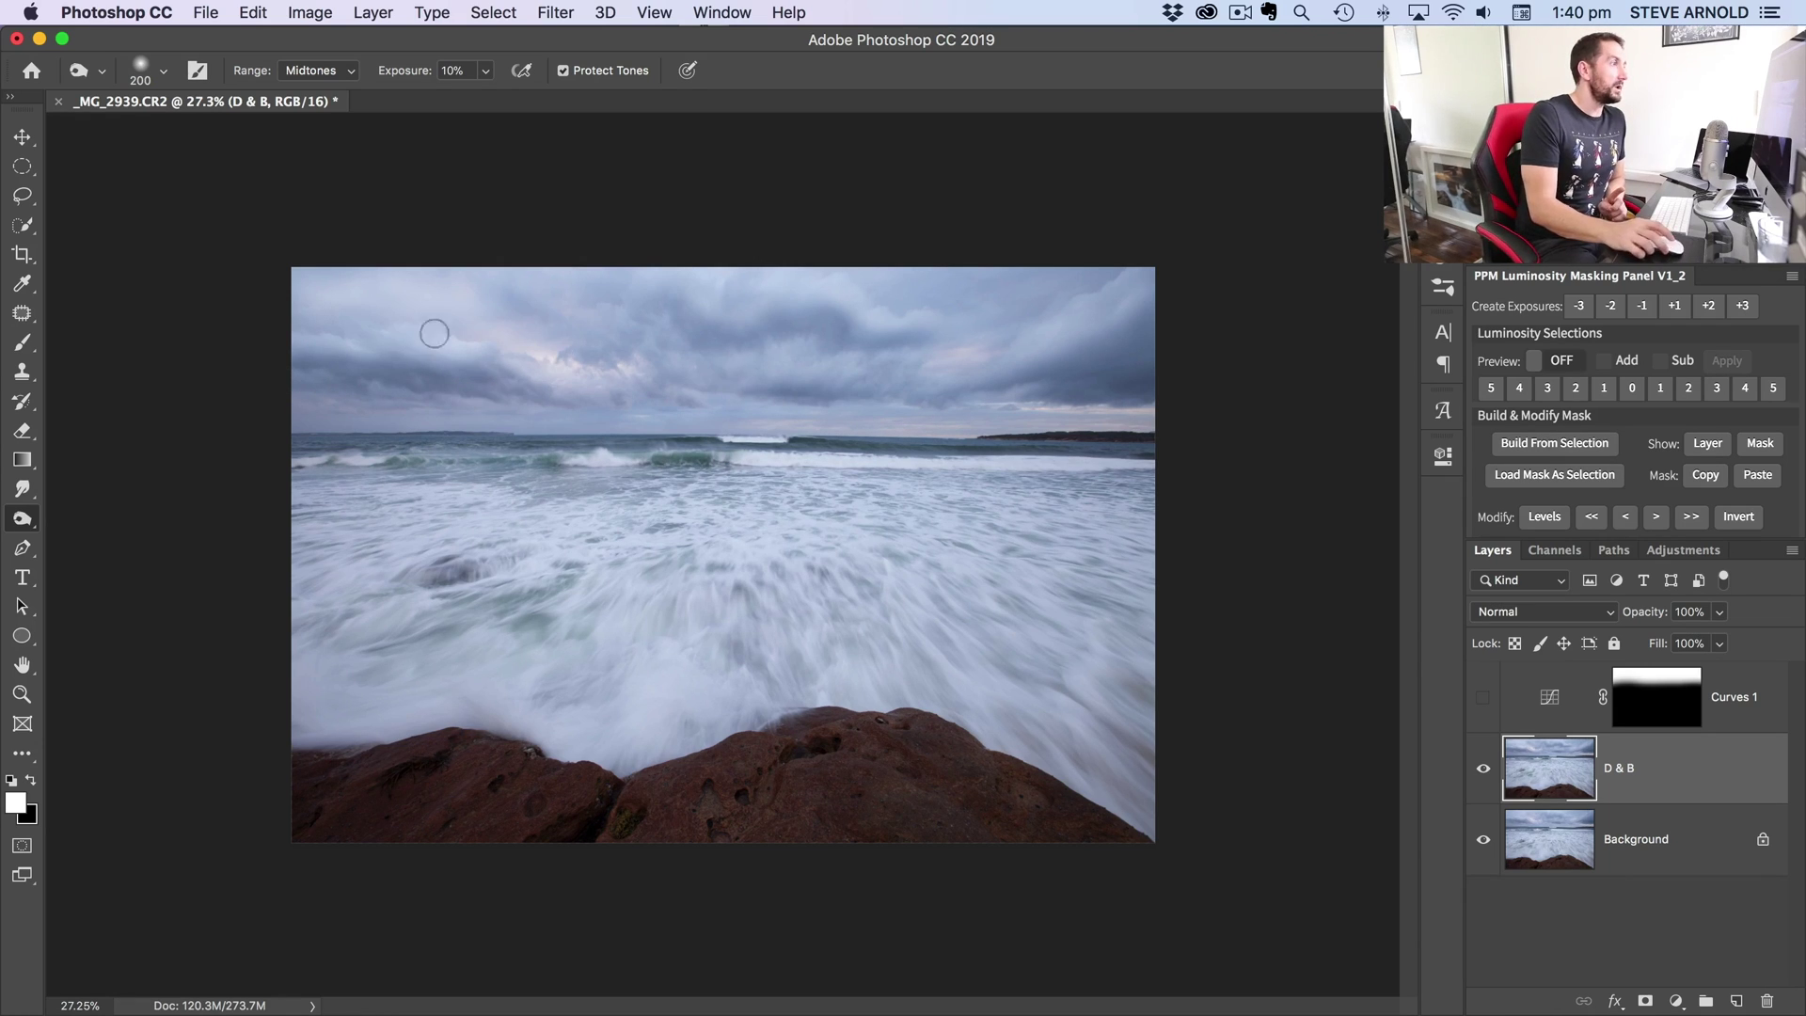
{"action": "left_click", "coordinate": [1484, 770]}
{"action": "left_click", "coordinate": [1483, 770]}
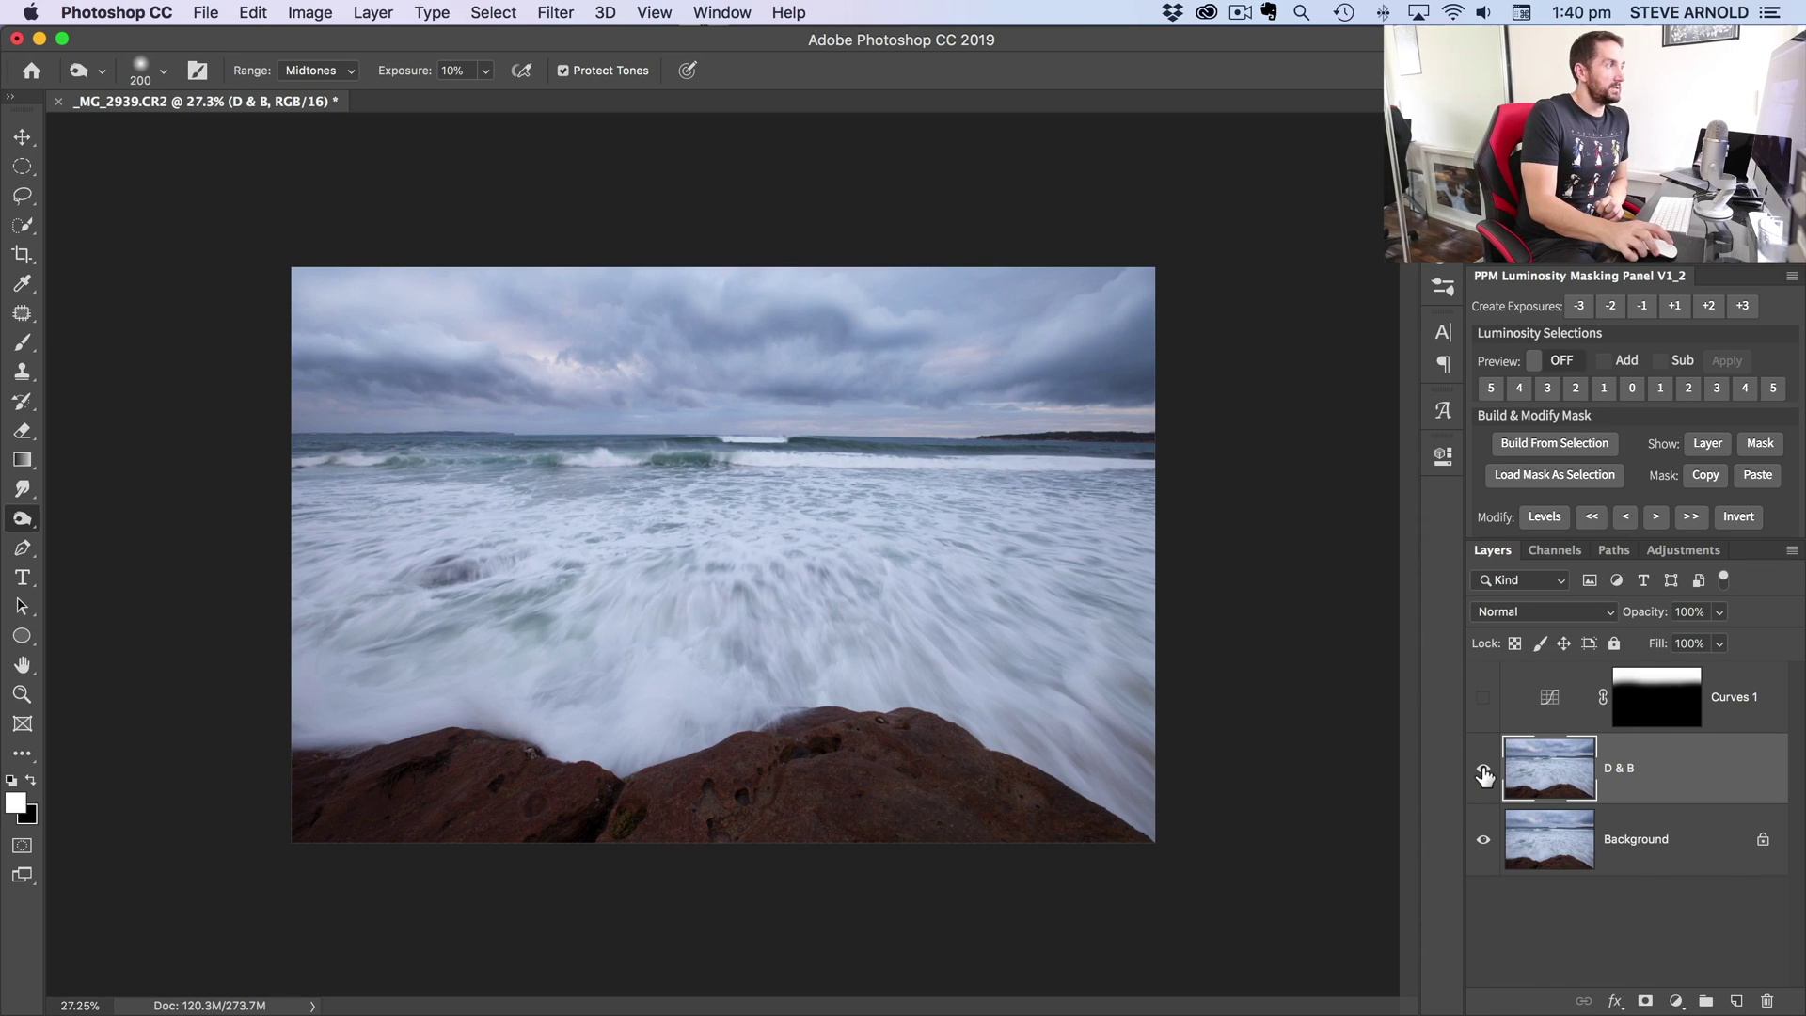
{"action": "left_click", "coordinate": [1484, 770]}
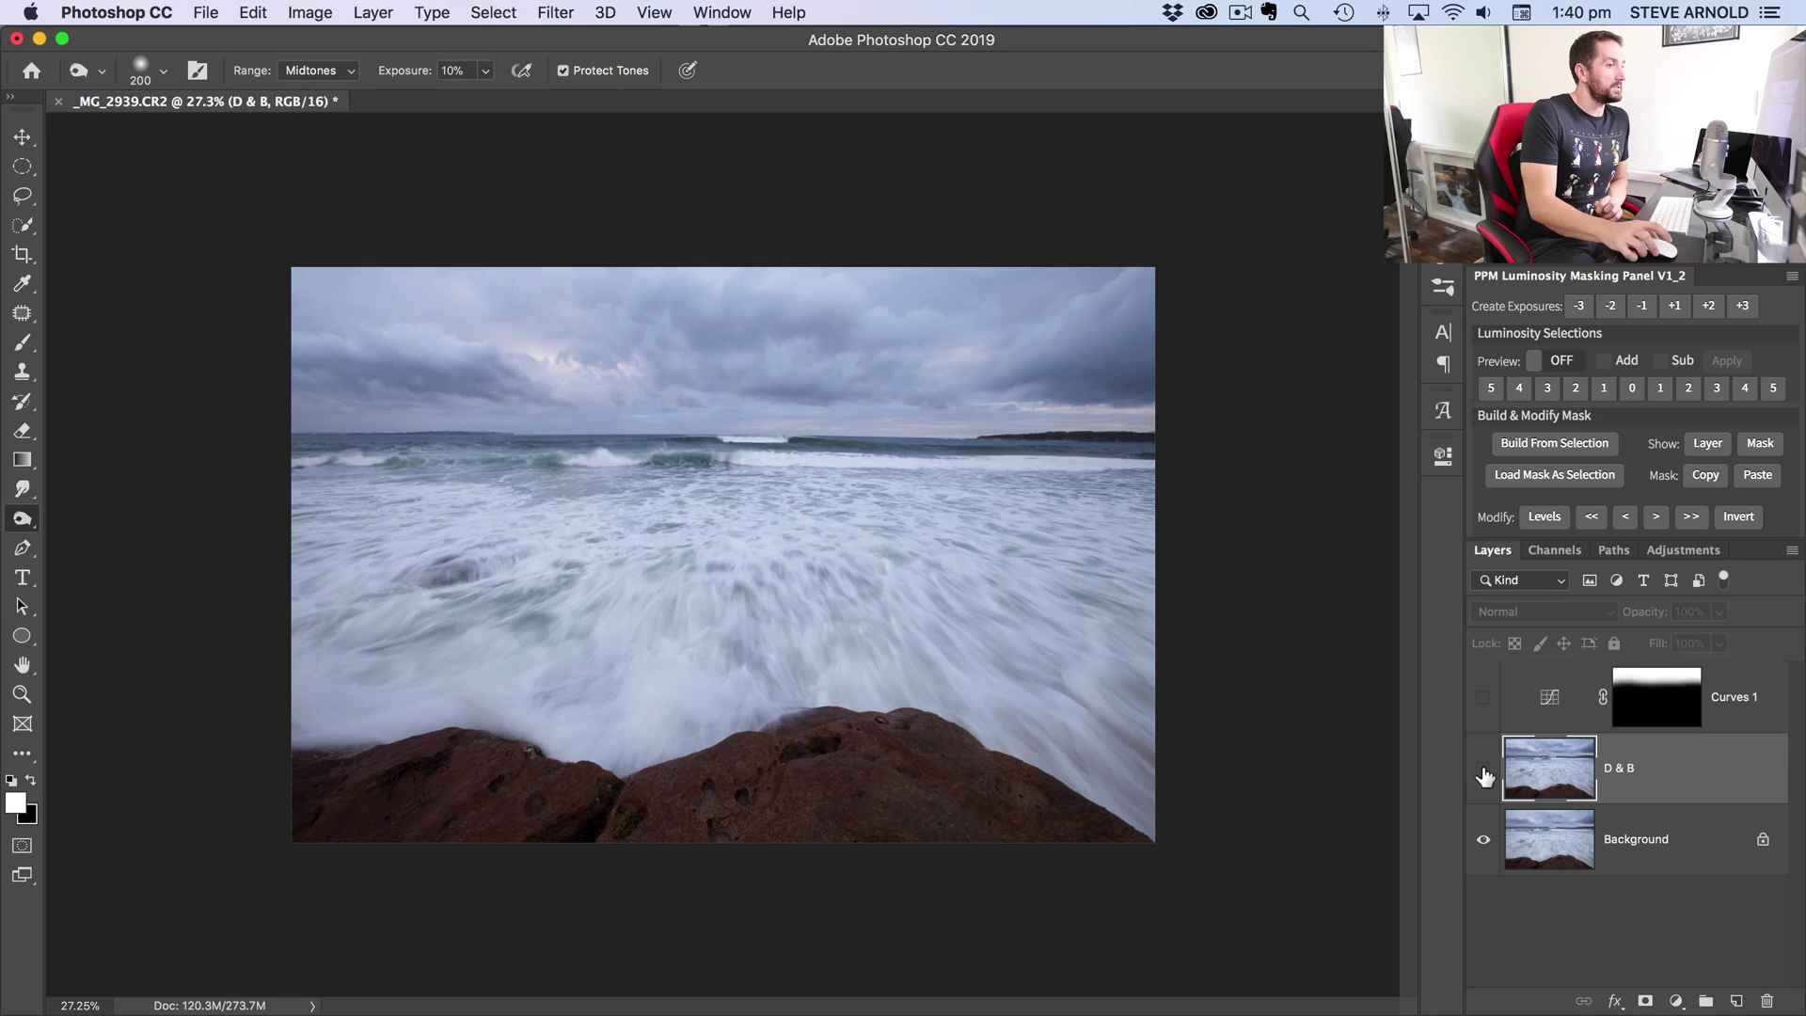
{"action": "left_click", "coordinate": [1484, 771]}
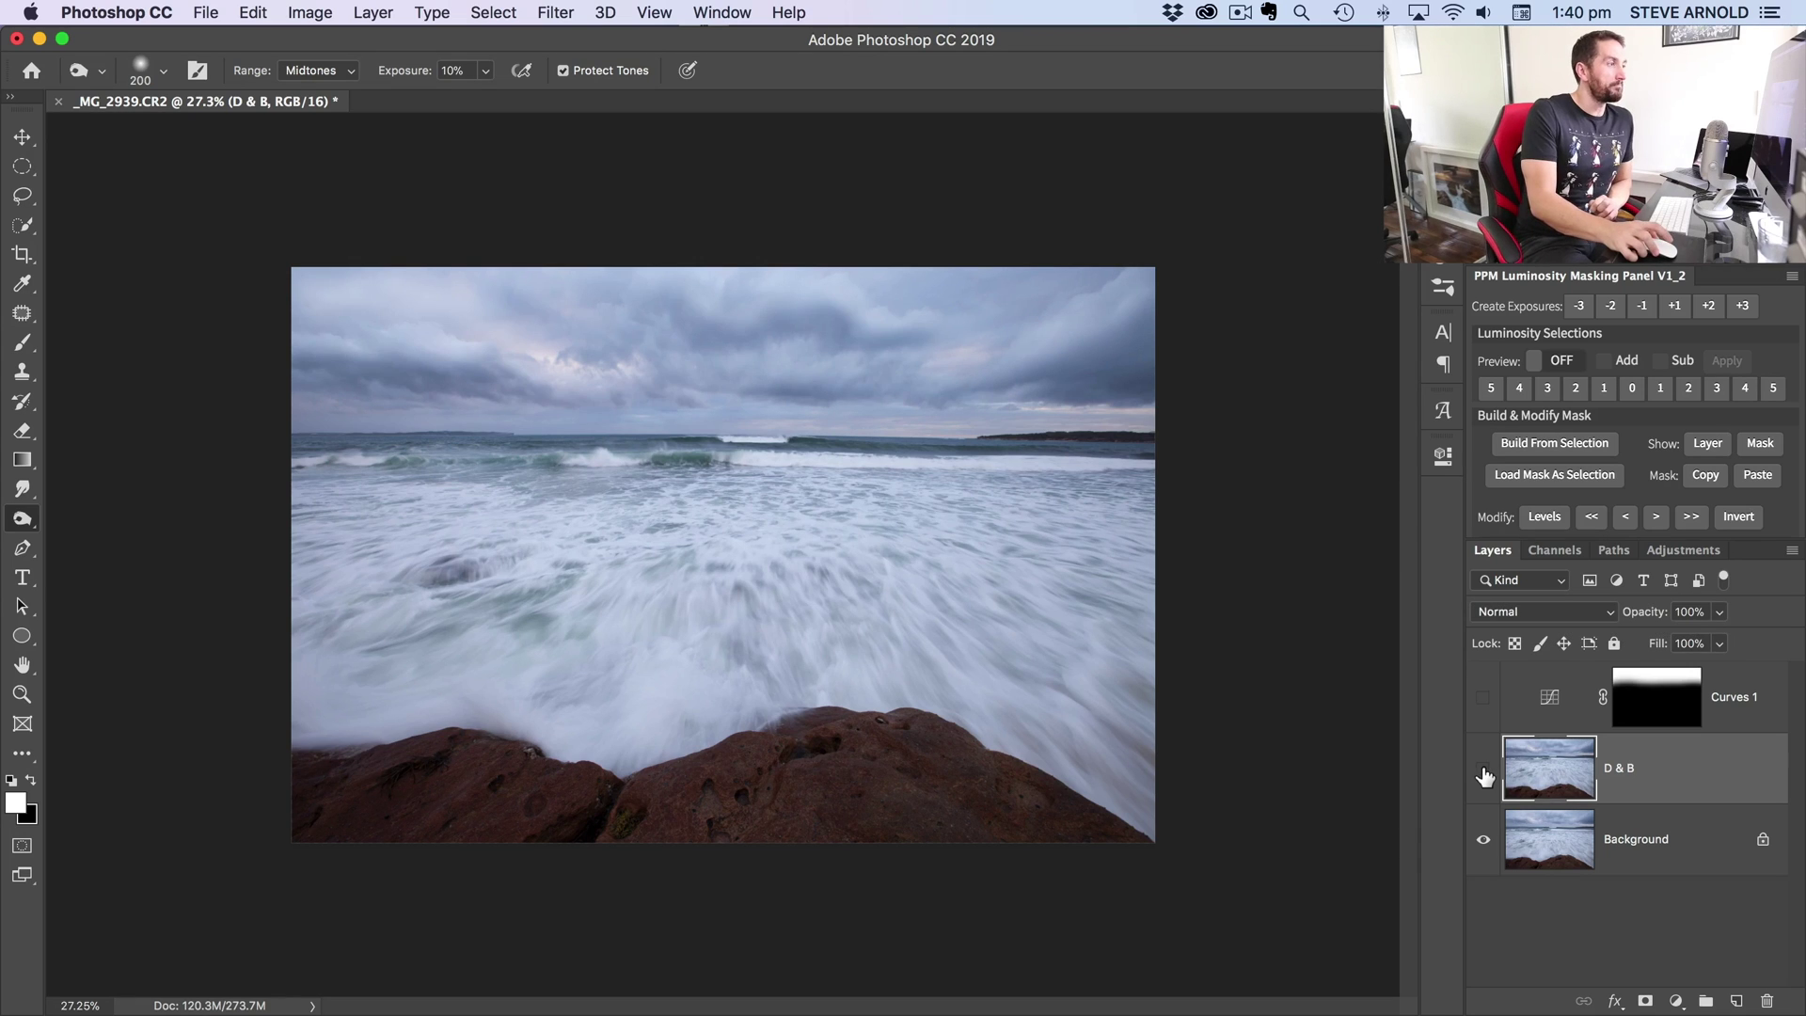
{"action": "left_click", "coordinate": [1484, 771]}
{"action": "left_click", "coordinate": [1484, 772]}
{"action": "left_click", "coordinate": [1484, 771]}
{"action": "left_click", "coordinate": [1483, 772]}
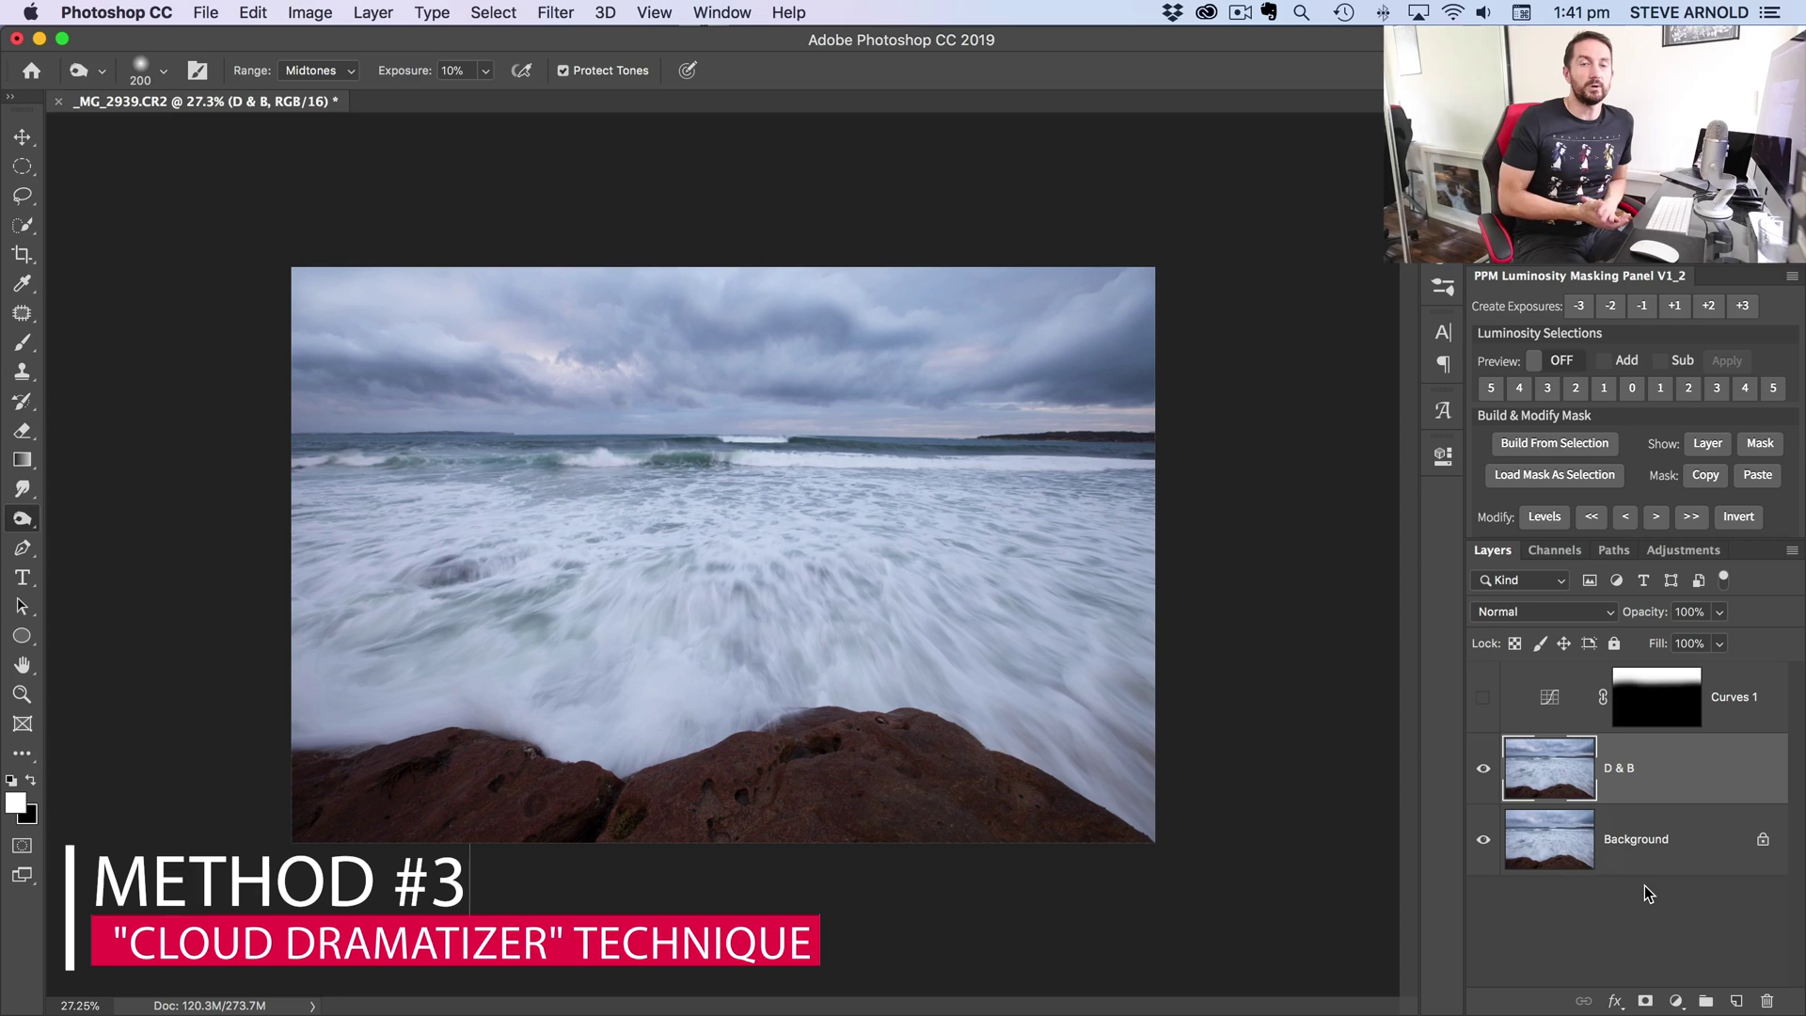
Step: Hide D & B, duplicate Background, and apply High Pass with an 82.5-pixel radius to the copy
{"action": "left_click", "coordinate": [1484, 770]}
{"action": "left_click_drag", "start_coordinate": [1637, 840], "coordinate": [1736, 1001]}
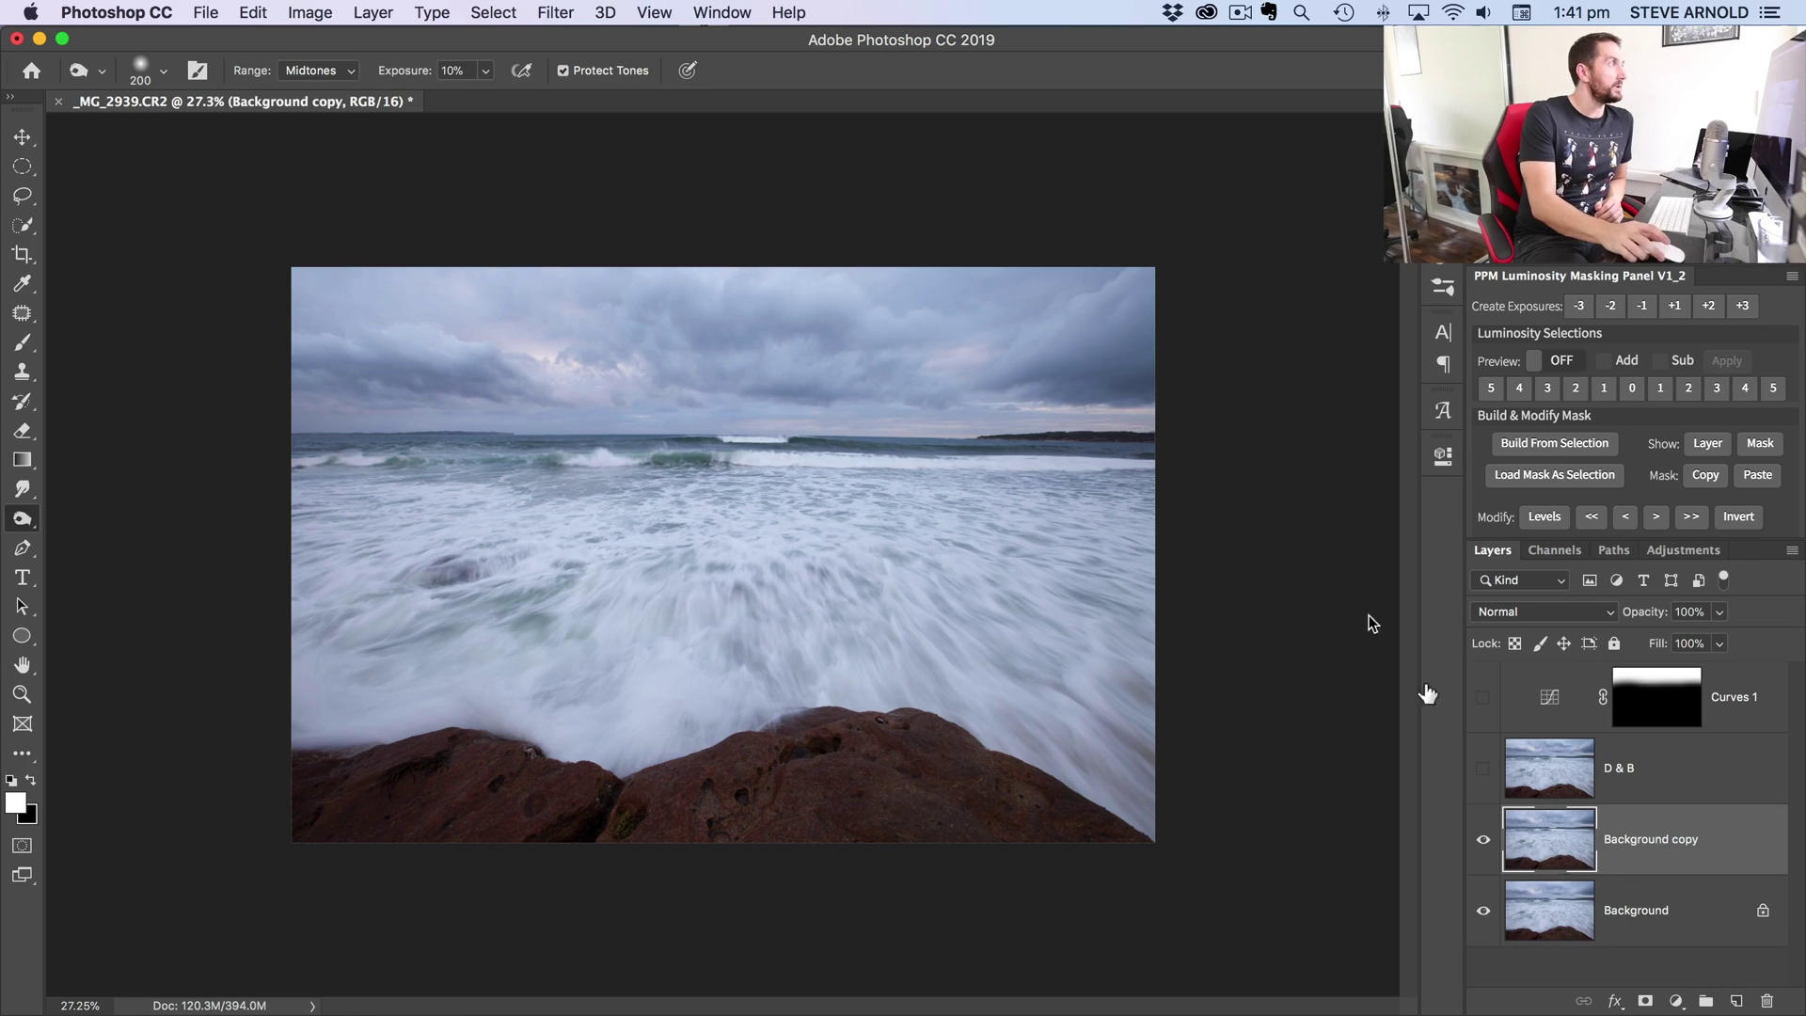
{"action": "left_click", "coordinate": [557, 12]}
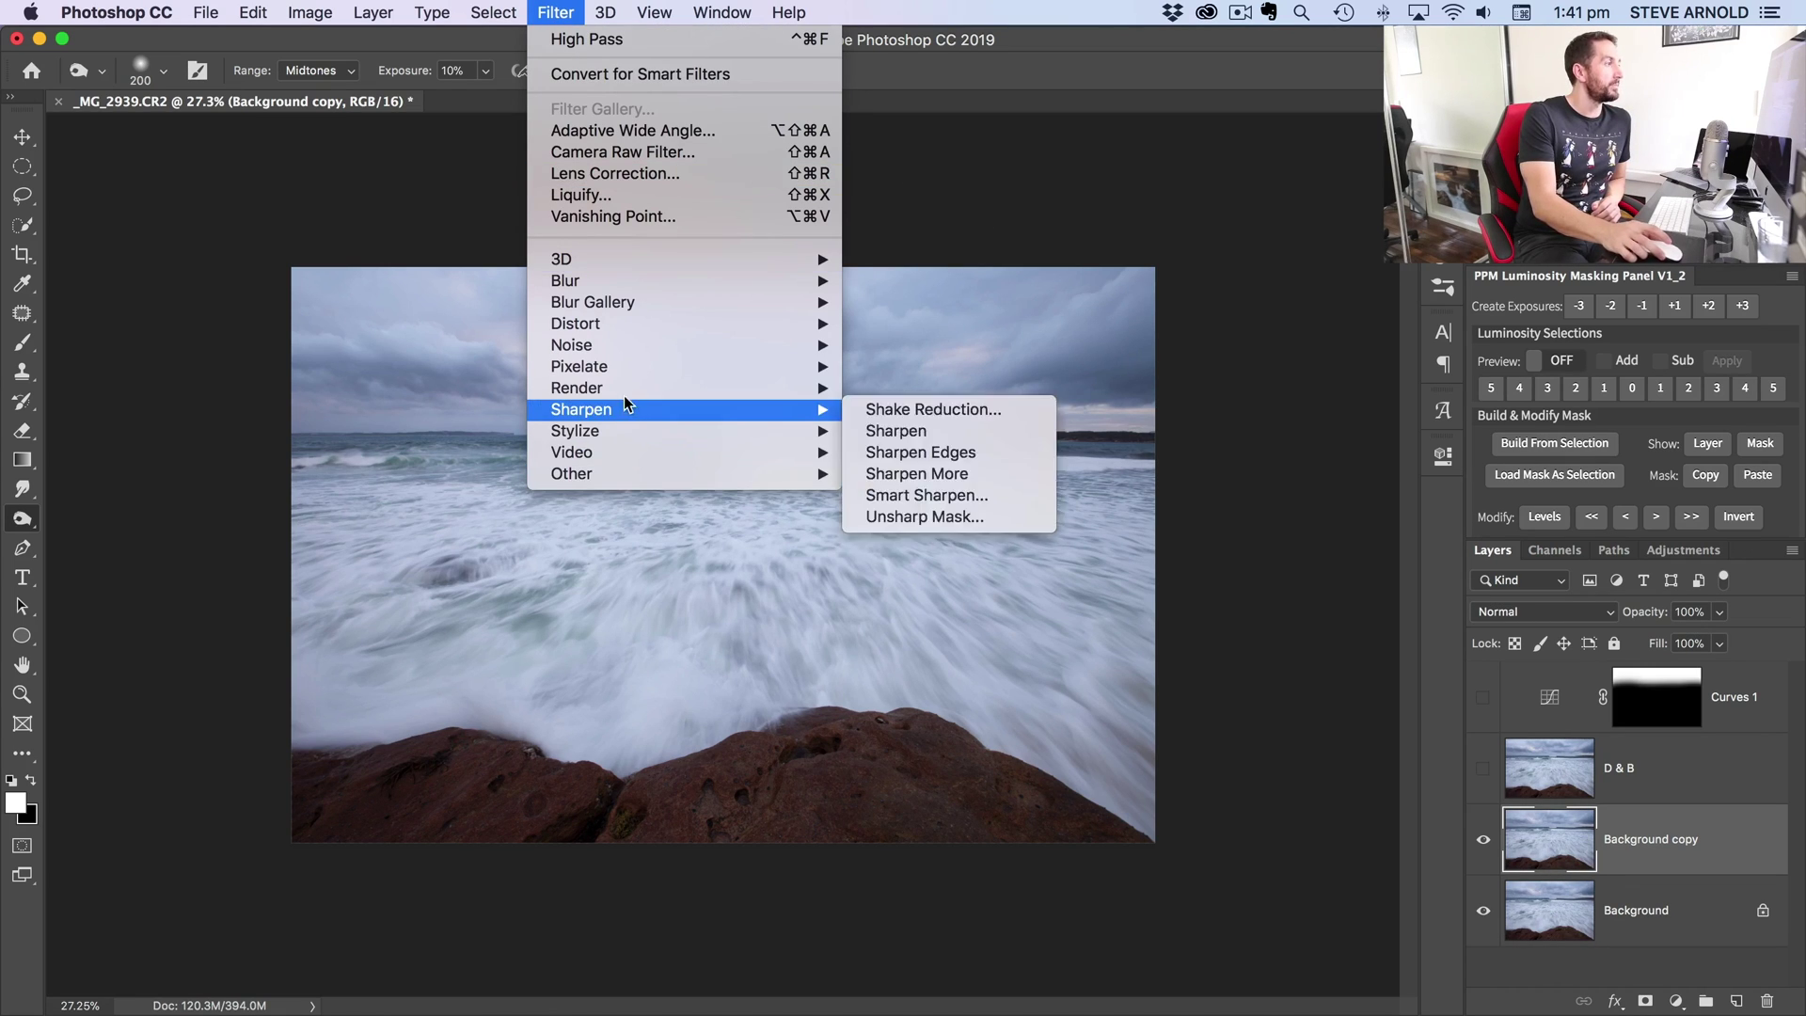
{"action": "mouse_move", "coordinate": [609, 473]}
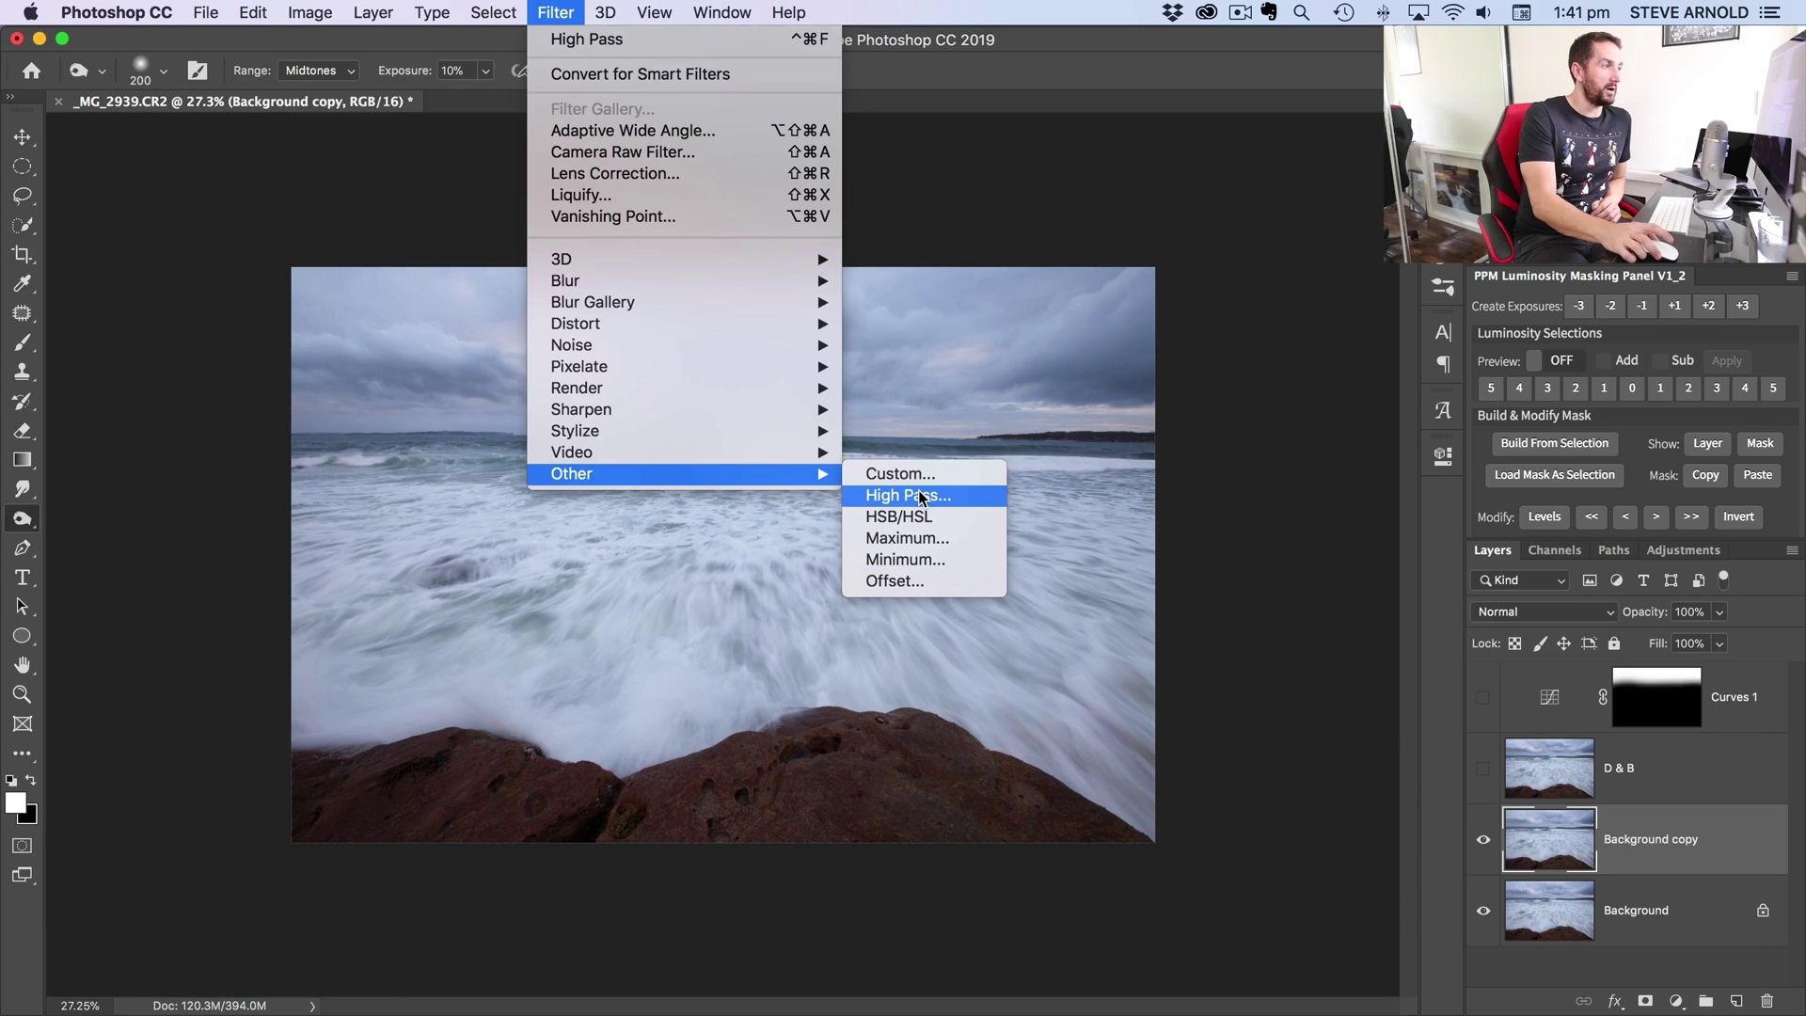
{"action": "left_click", "coordinate": [921, 497]}
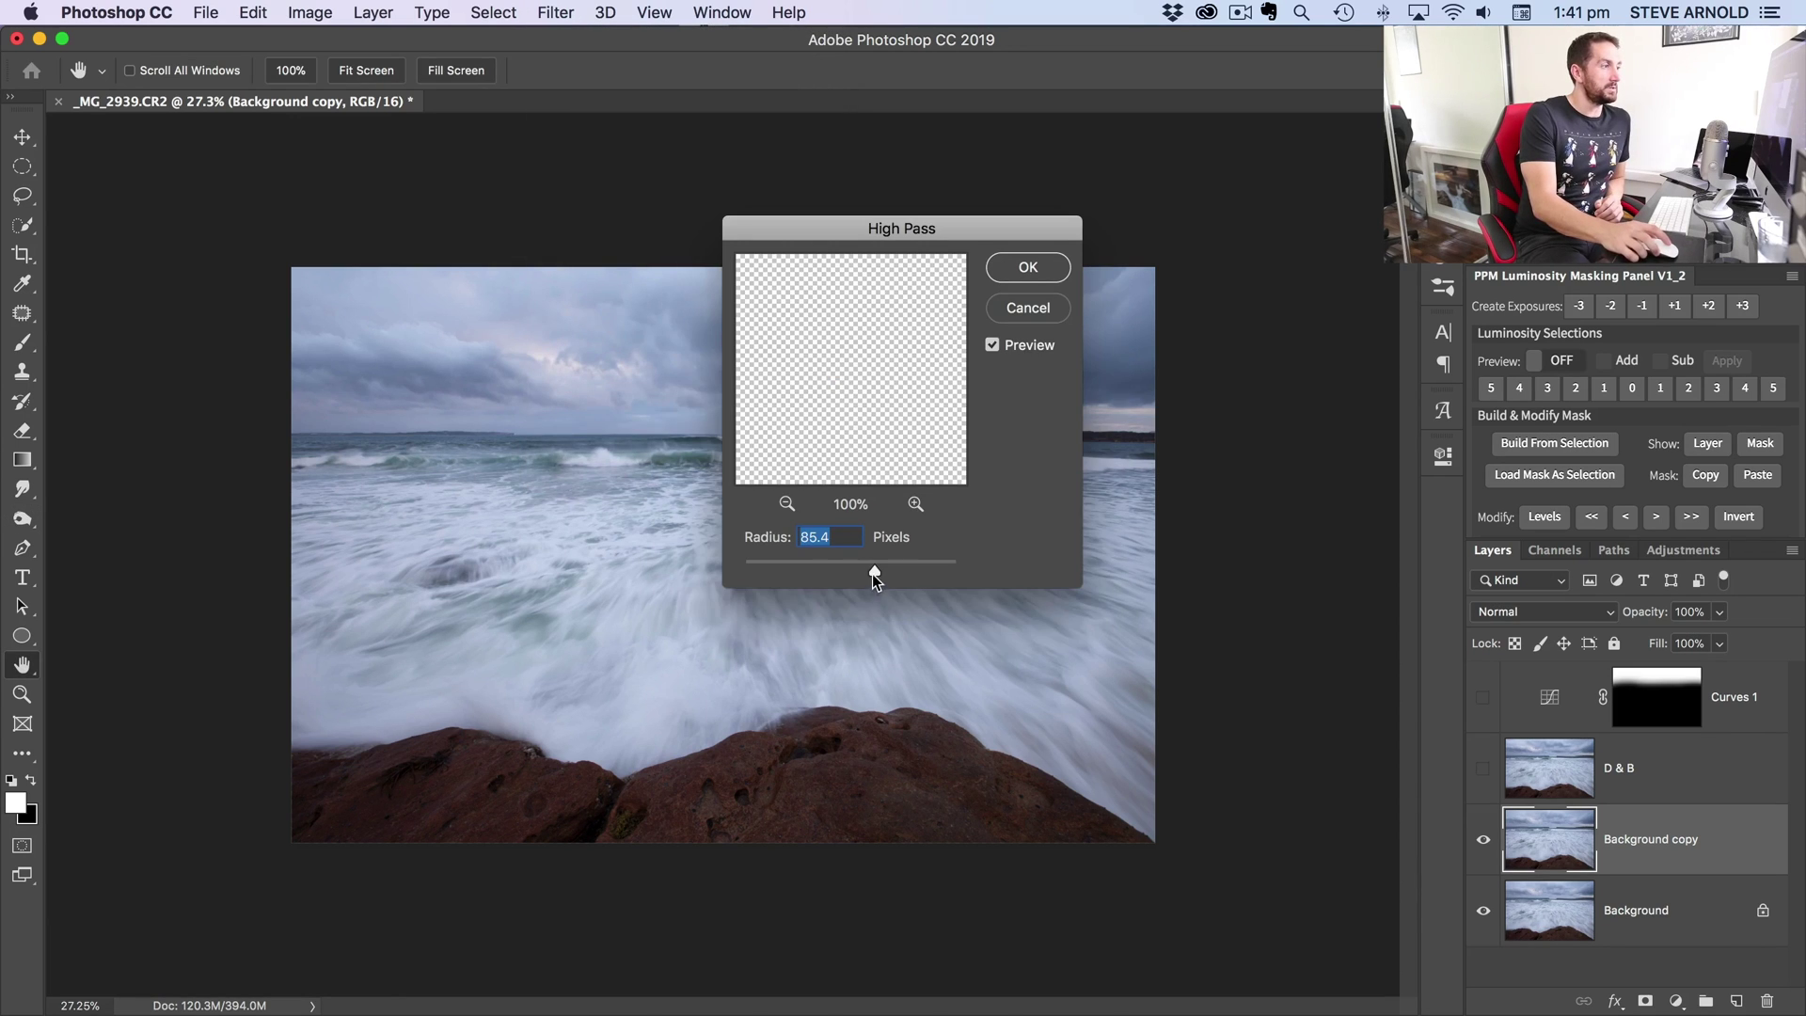
{"action": "left_click_drag", "start_coordinate": [872, 574], "coordinate": [762, 574]}
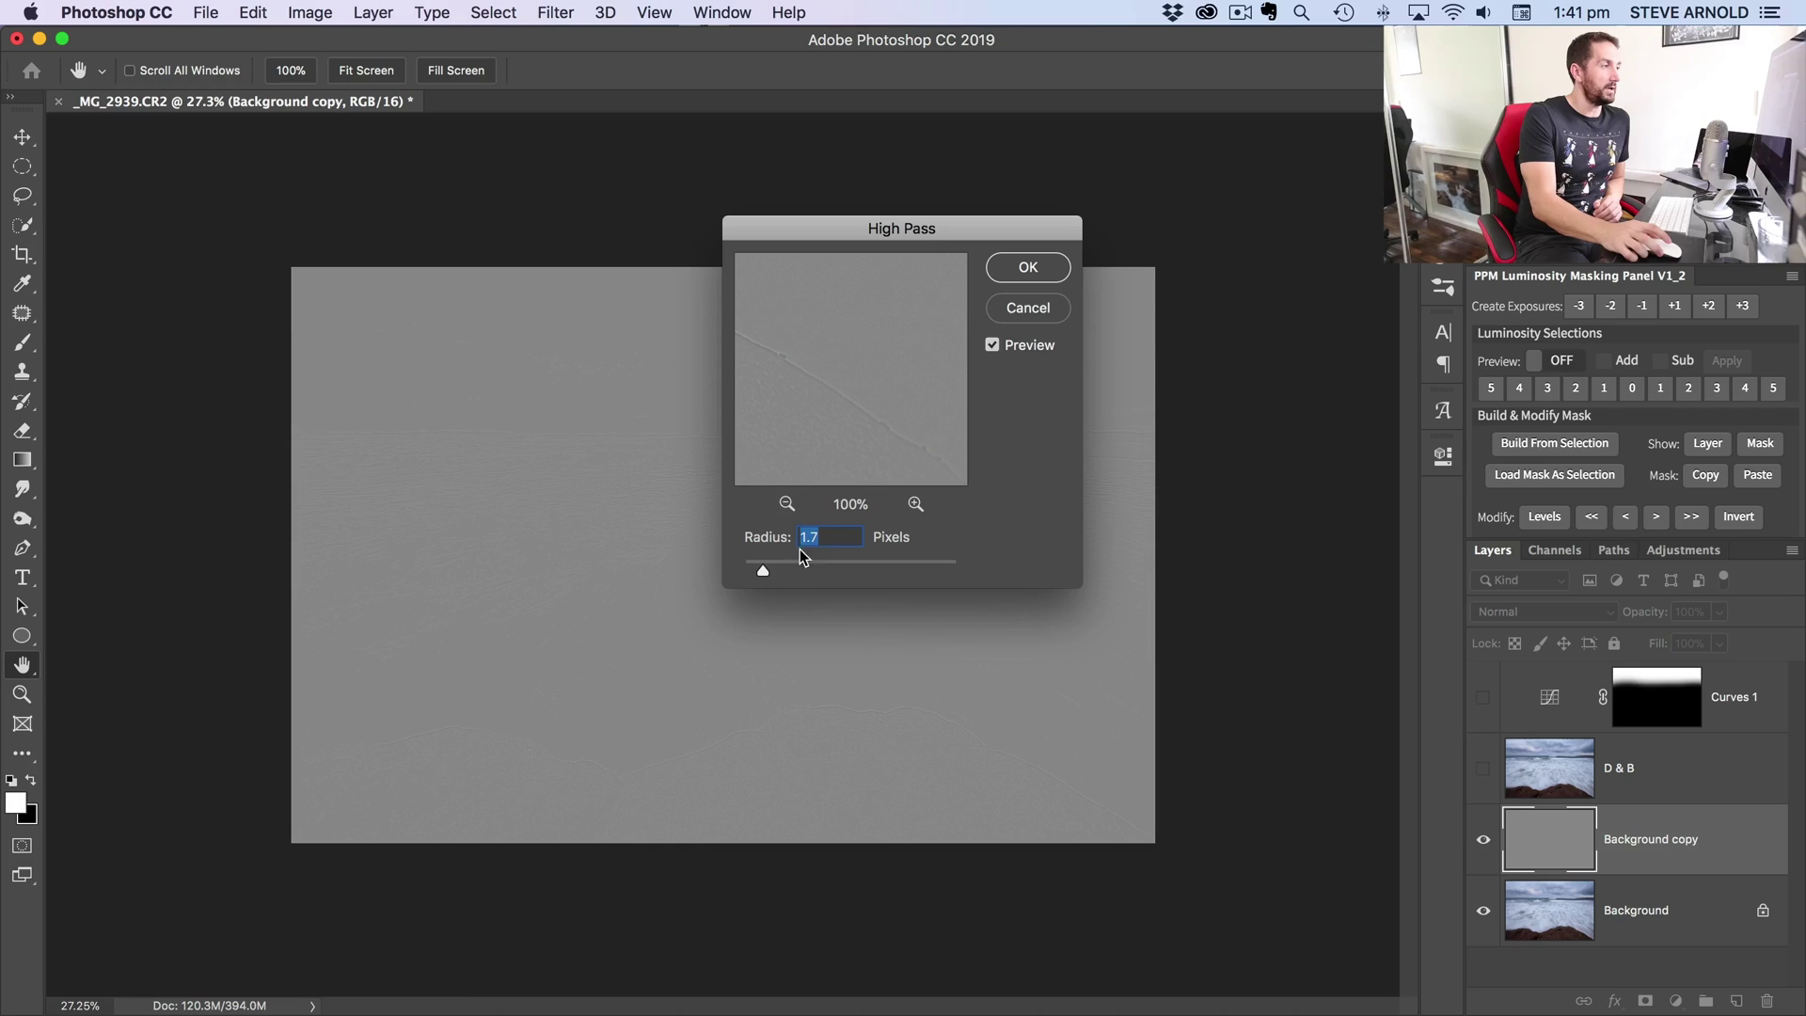
{"action": "left_click_drag", "start_coordinate": [955, 240], "coordinate": [1309, 106]}
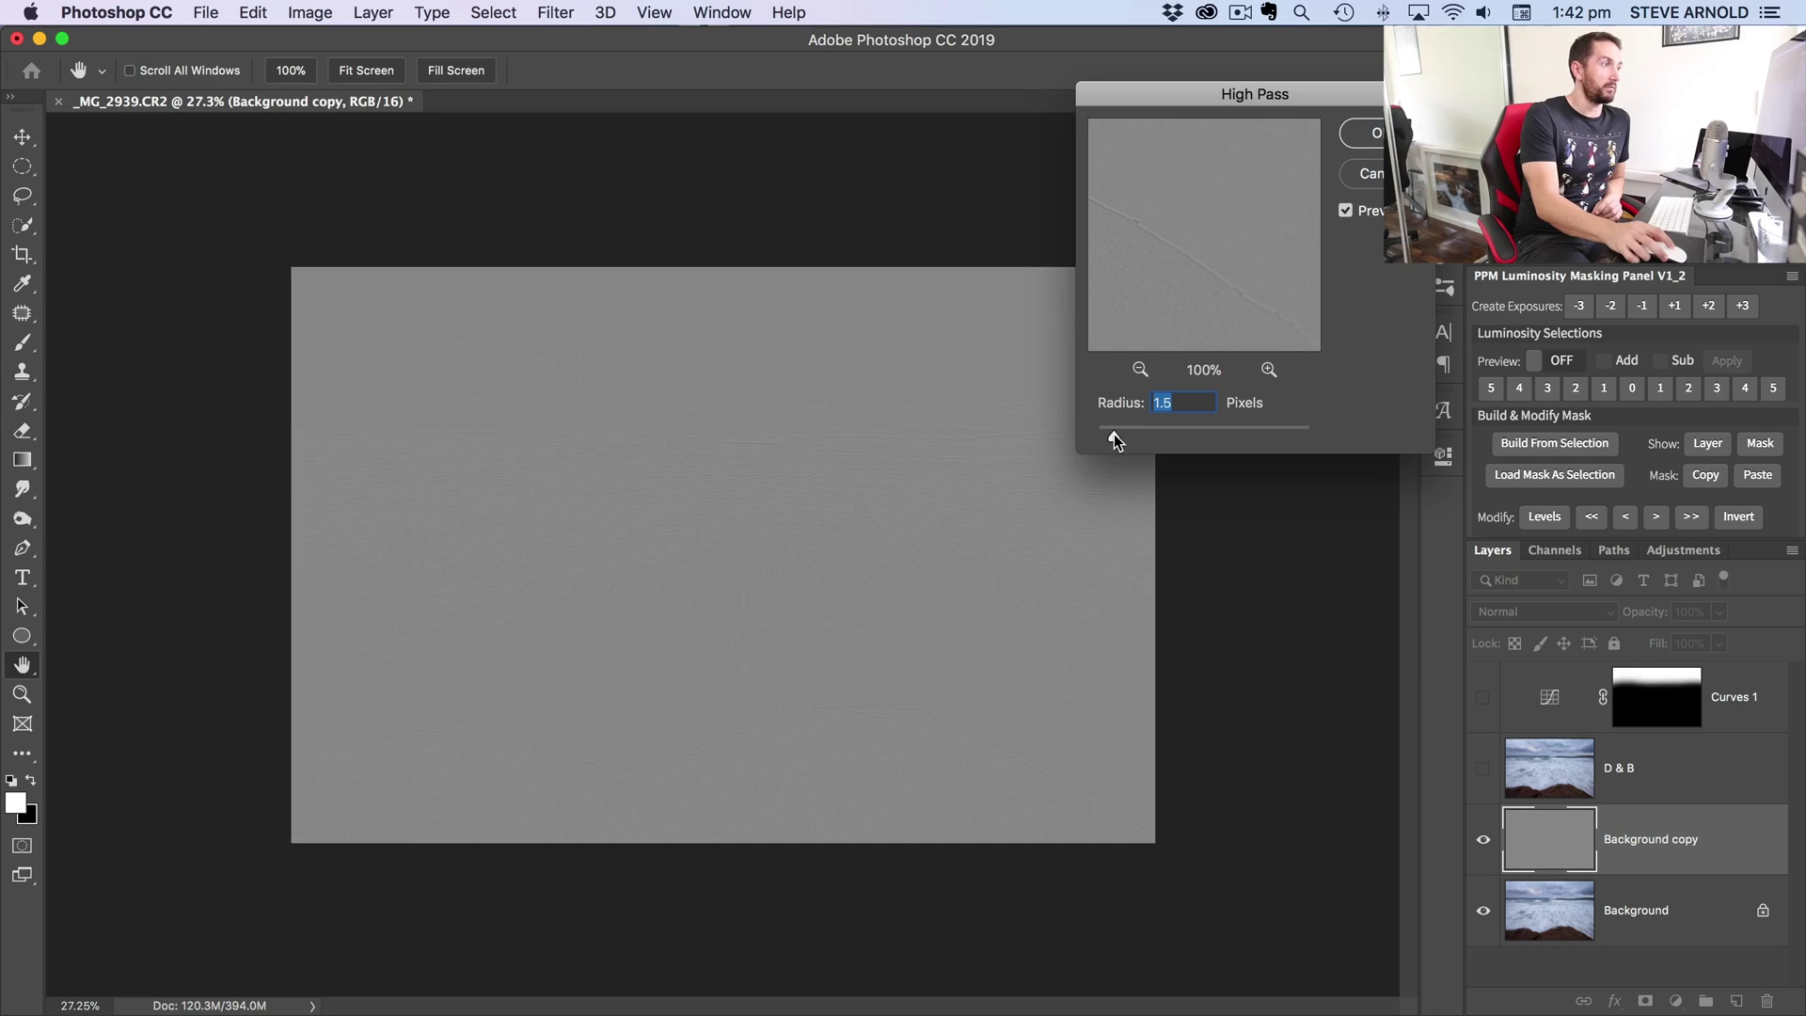
{"action": "left_click_drag", "start_coordinate": [1114, 435], "coordinate": [1119, 435]}
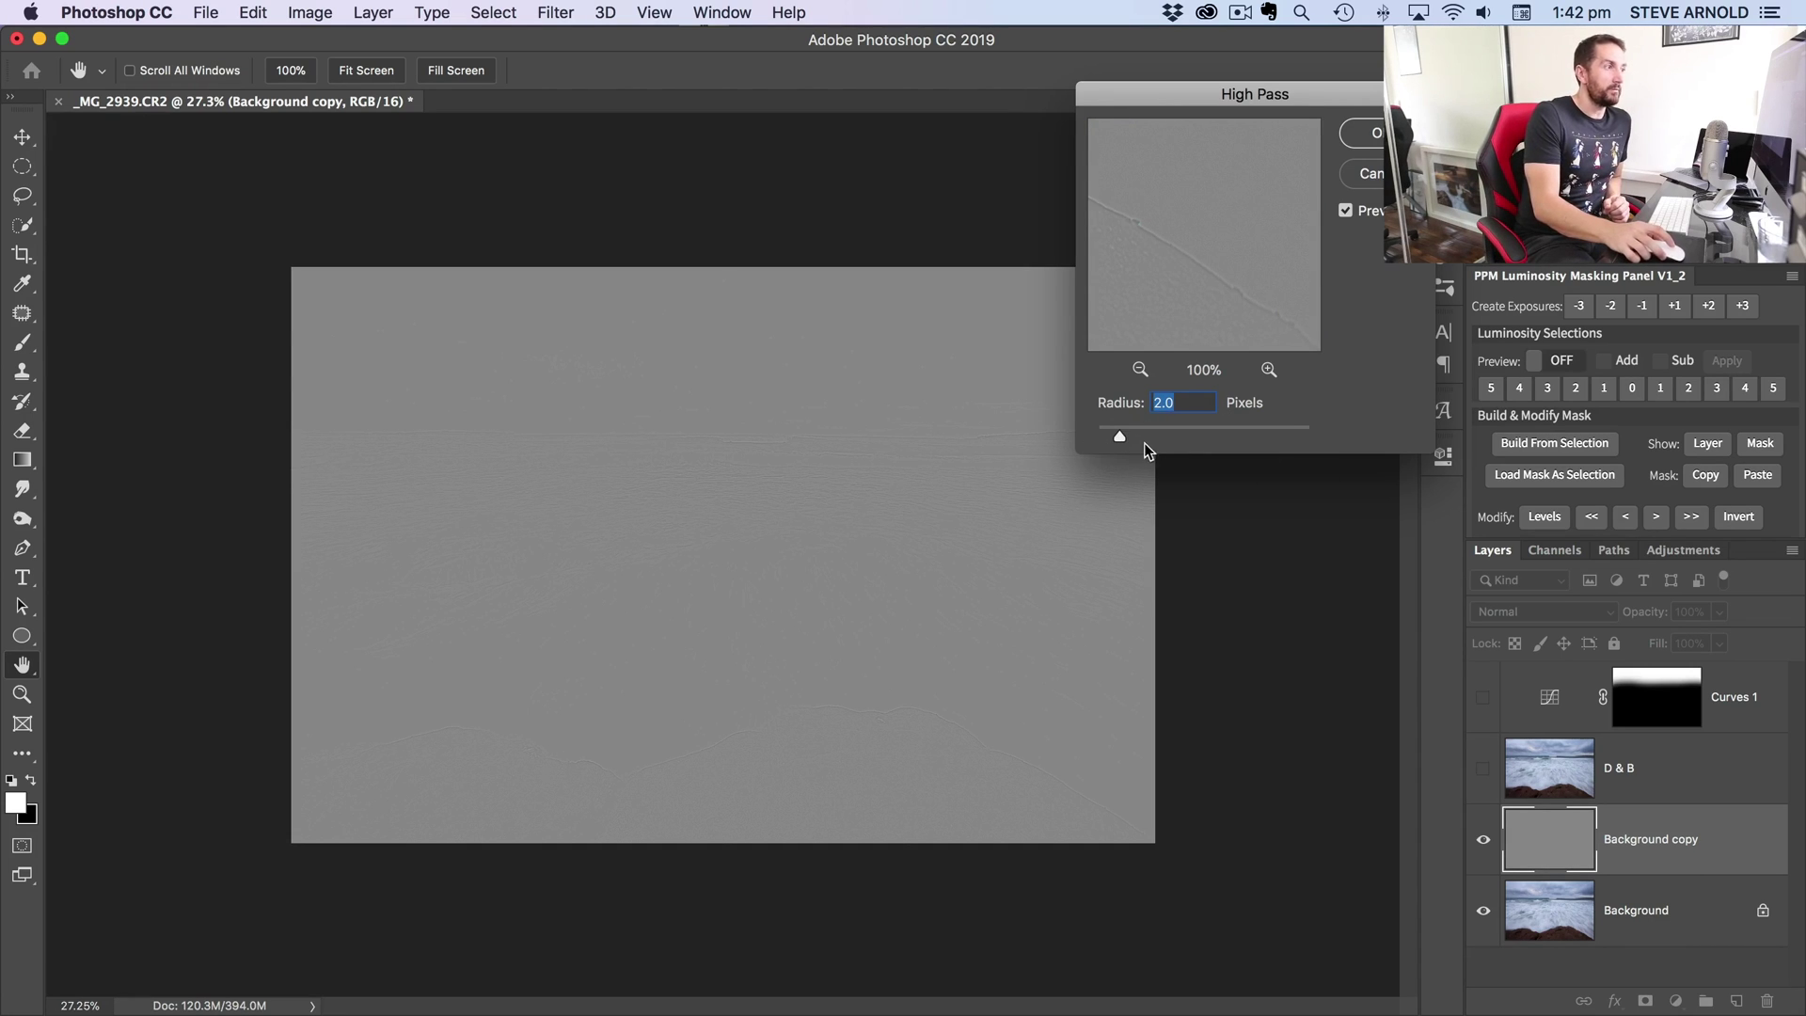
{"action": "left_click_drag", "start_coordinate": [1137, 438], "coordinate": [1185, 439]}
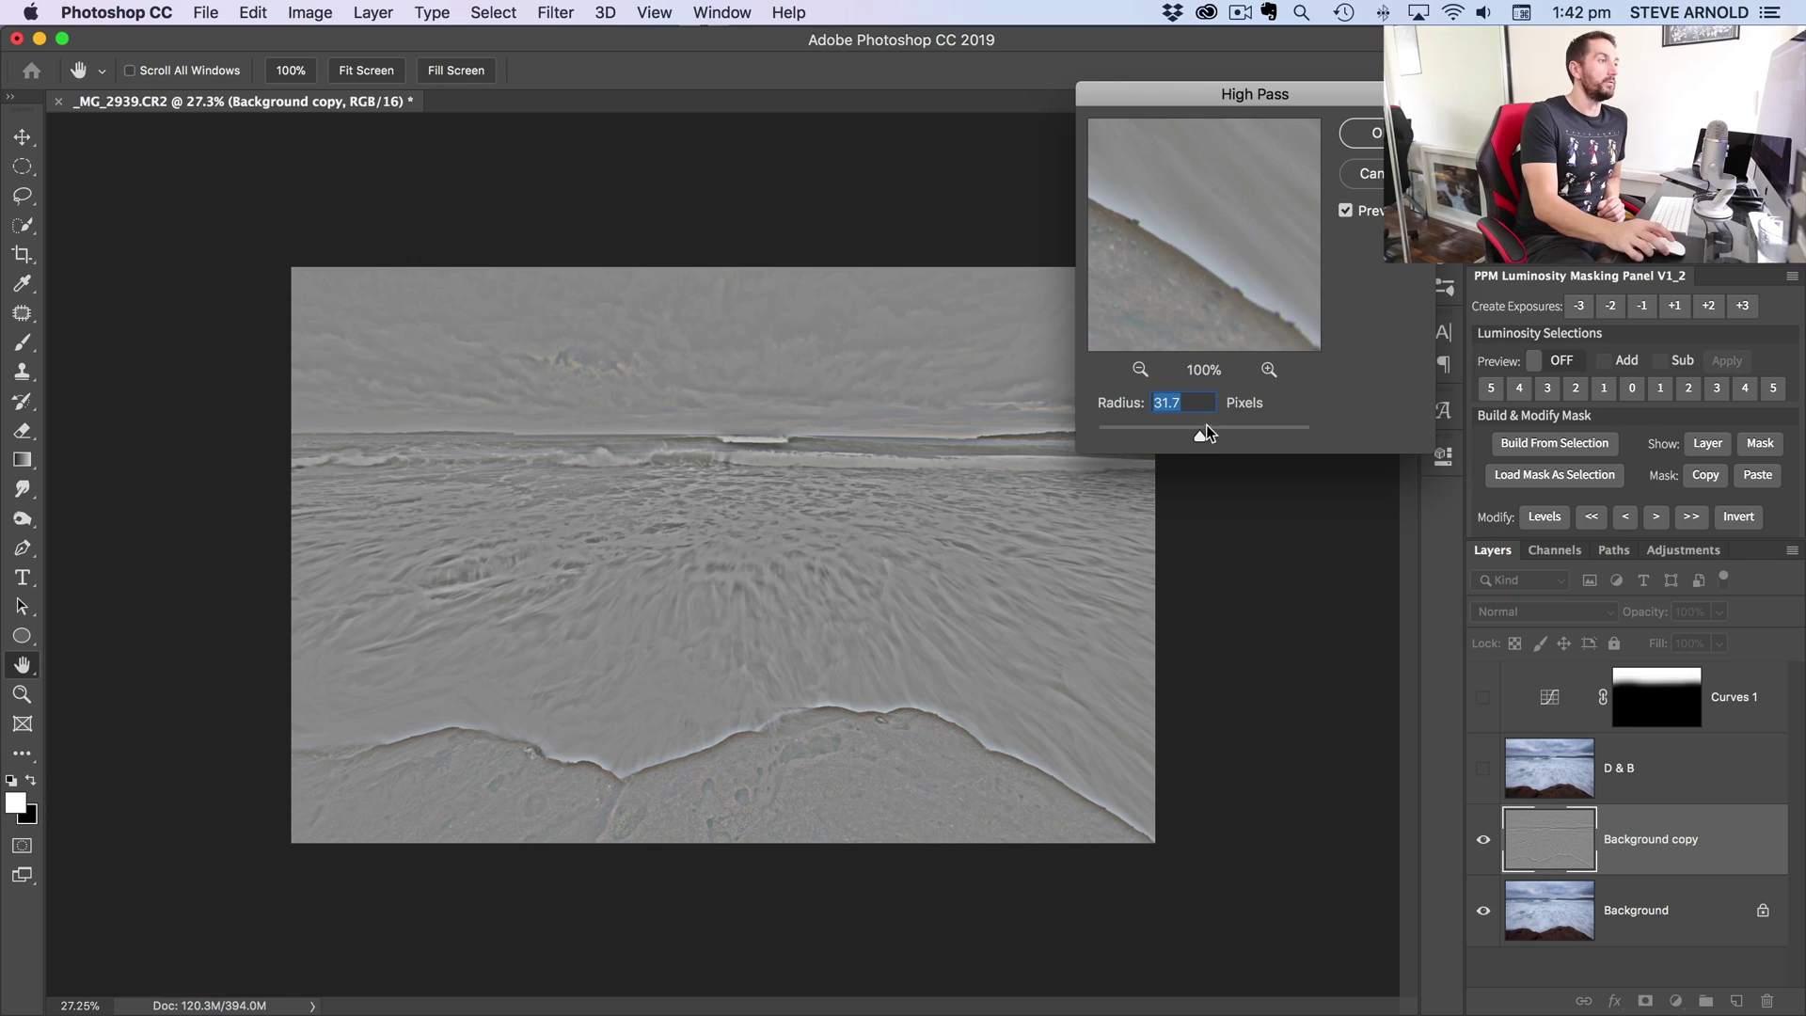
{"action": "left_click_drag", "start_coordinate": [1205, 437], "coordinate": [1226, 440]}
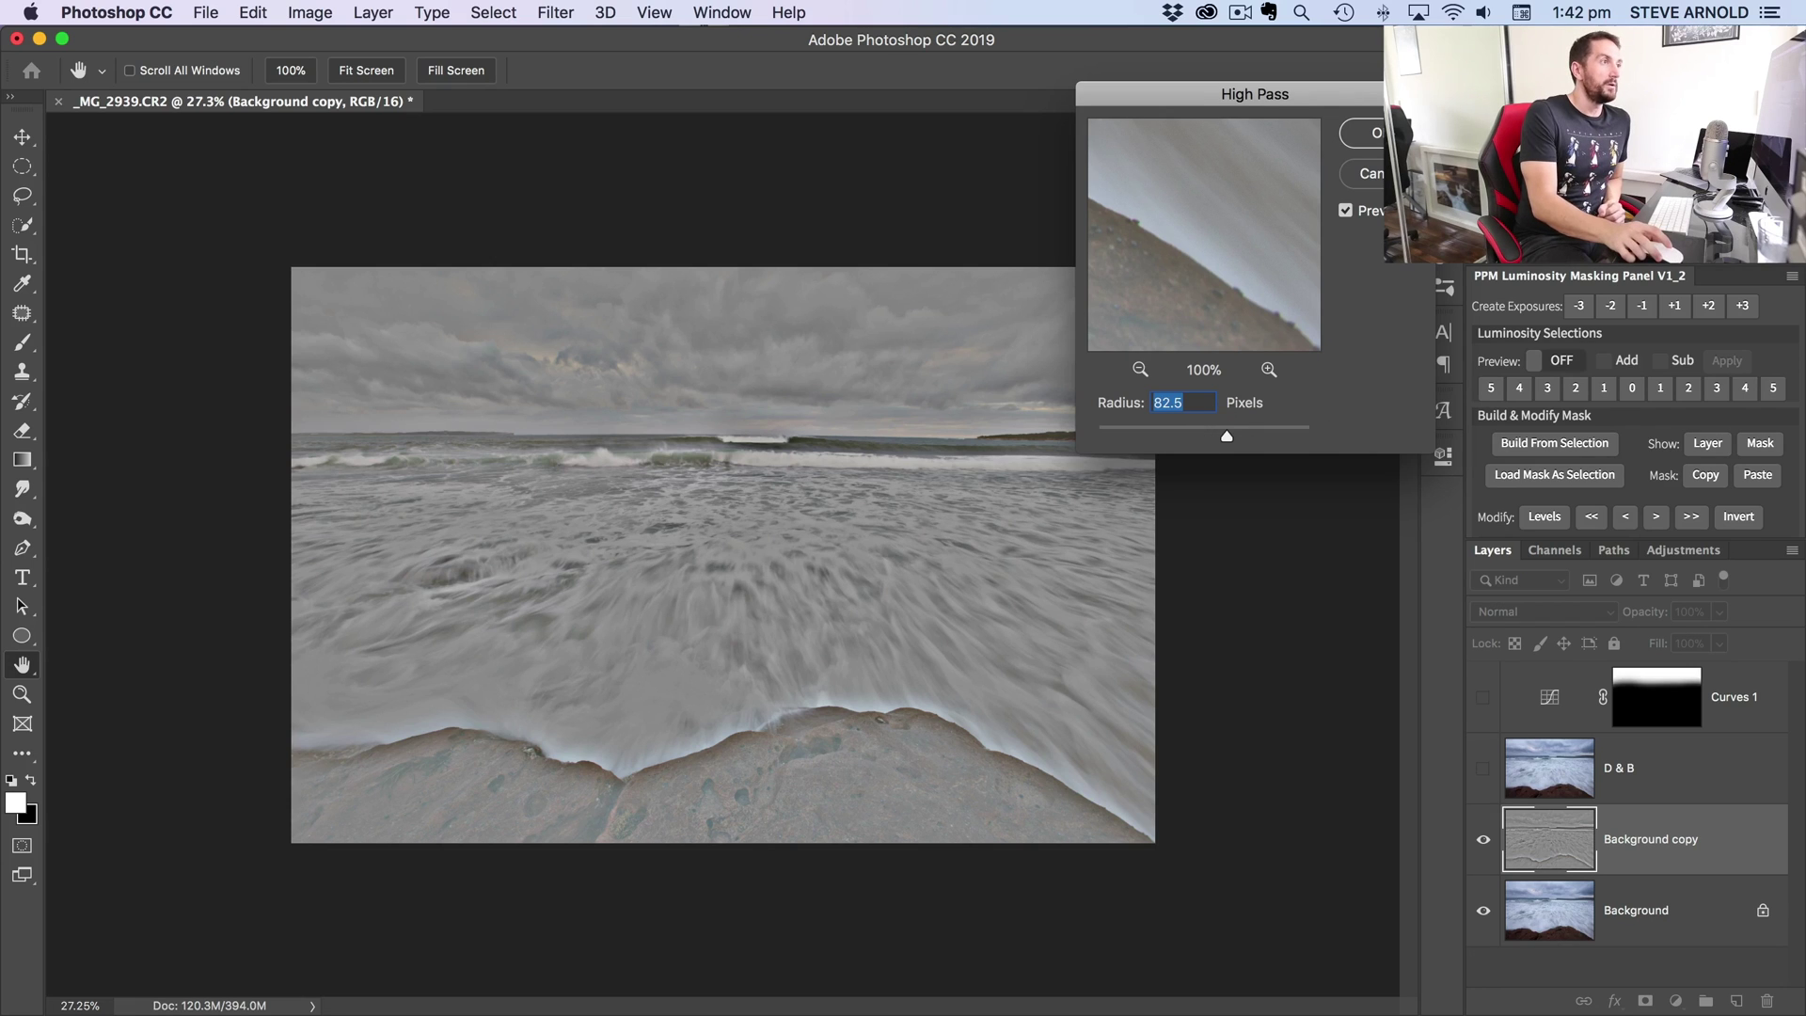
{"action": "key", "text": "Return"}
{"action": "key", "text": "o"}
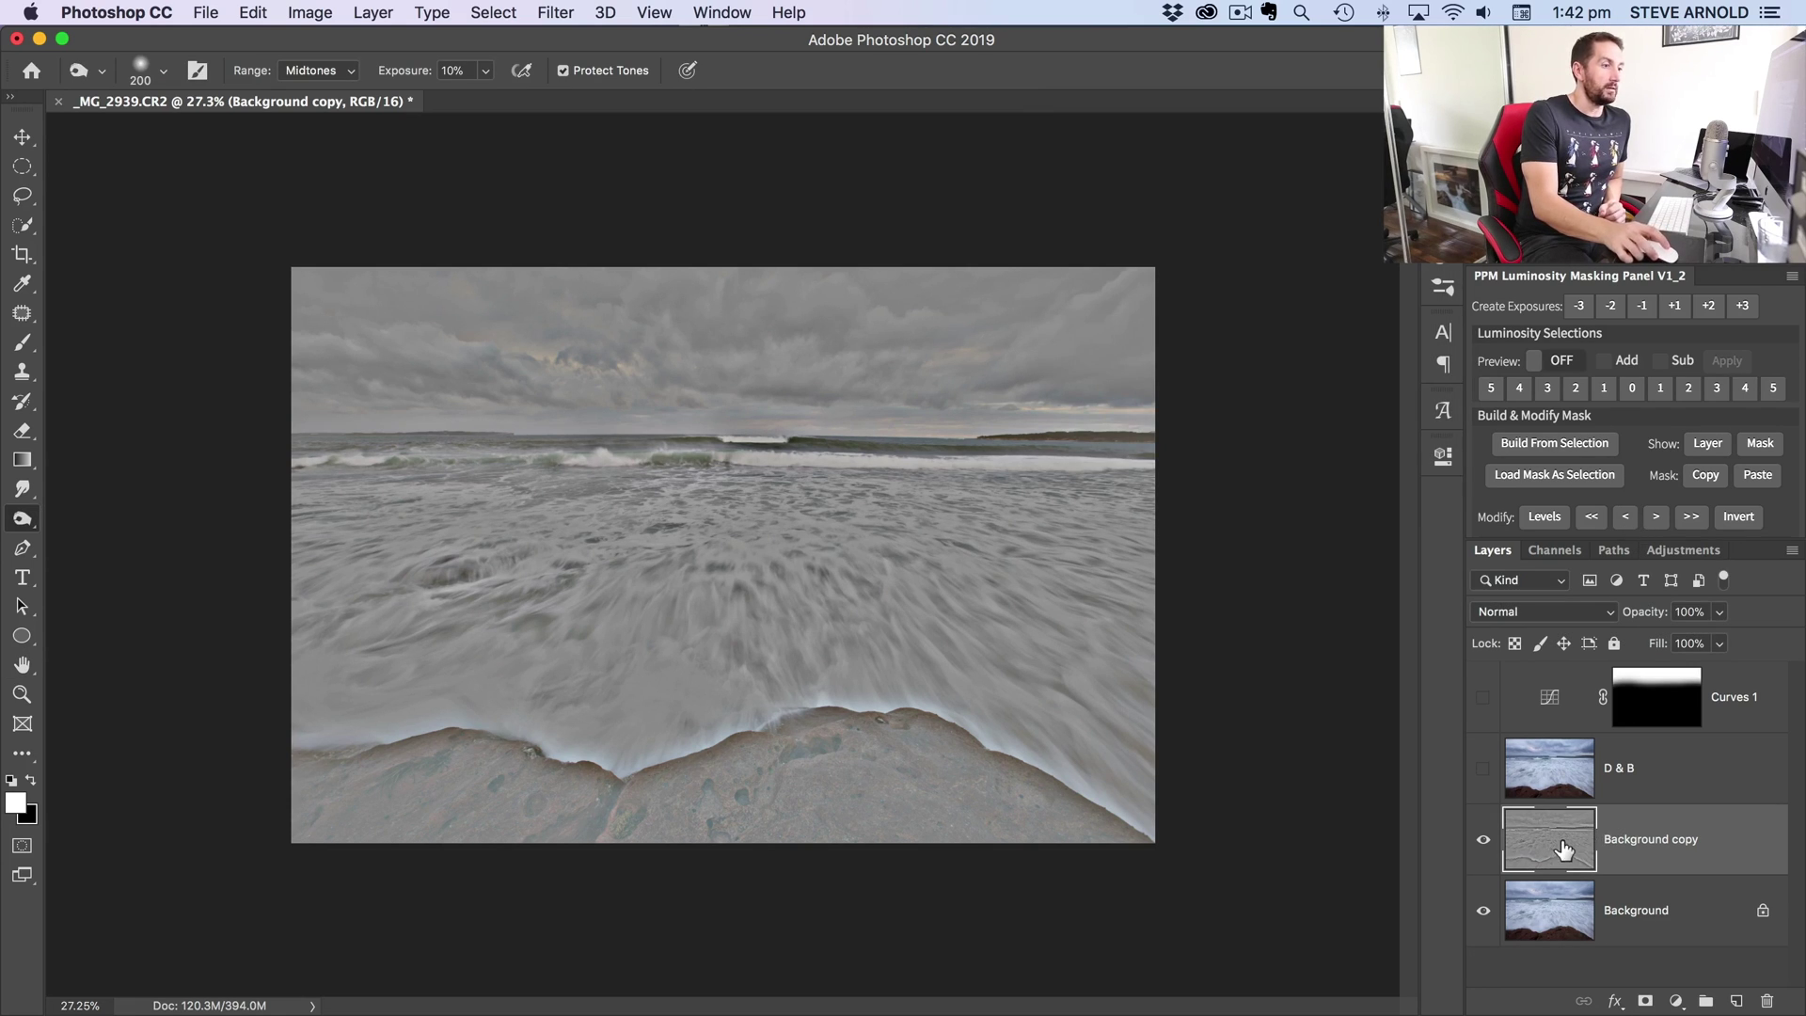
Step: Change the Background copy blend mode from Normal to Overlay
{"action": "left_click", "coordinate": [1542, 612]}
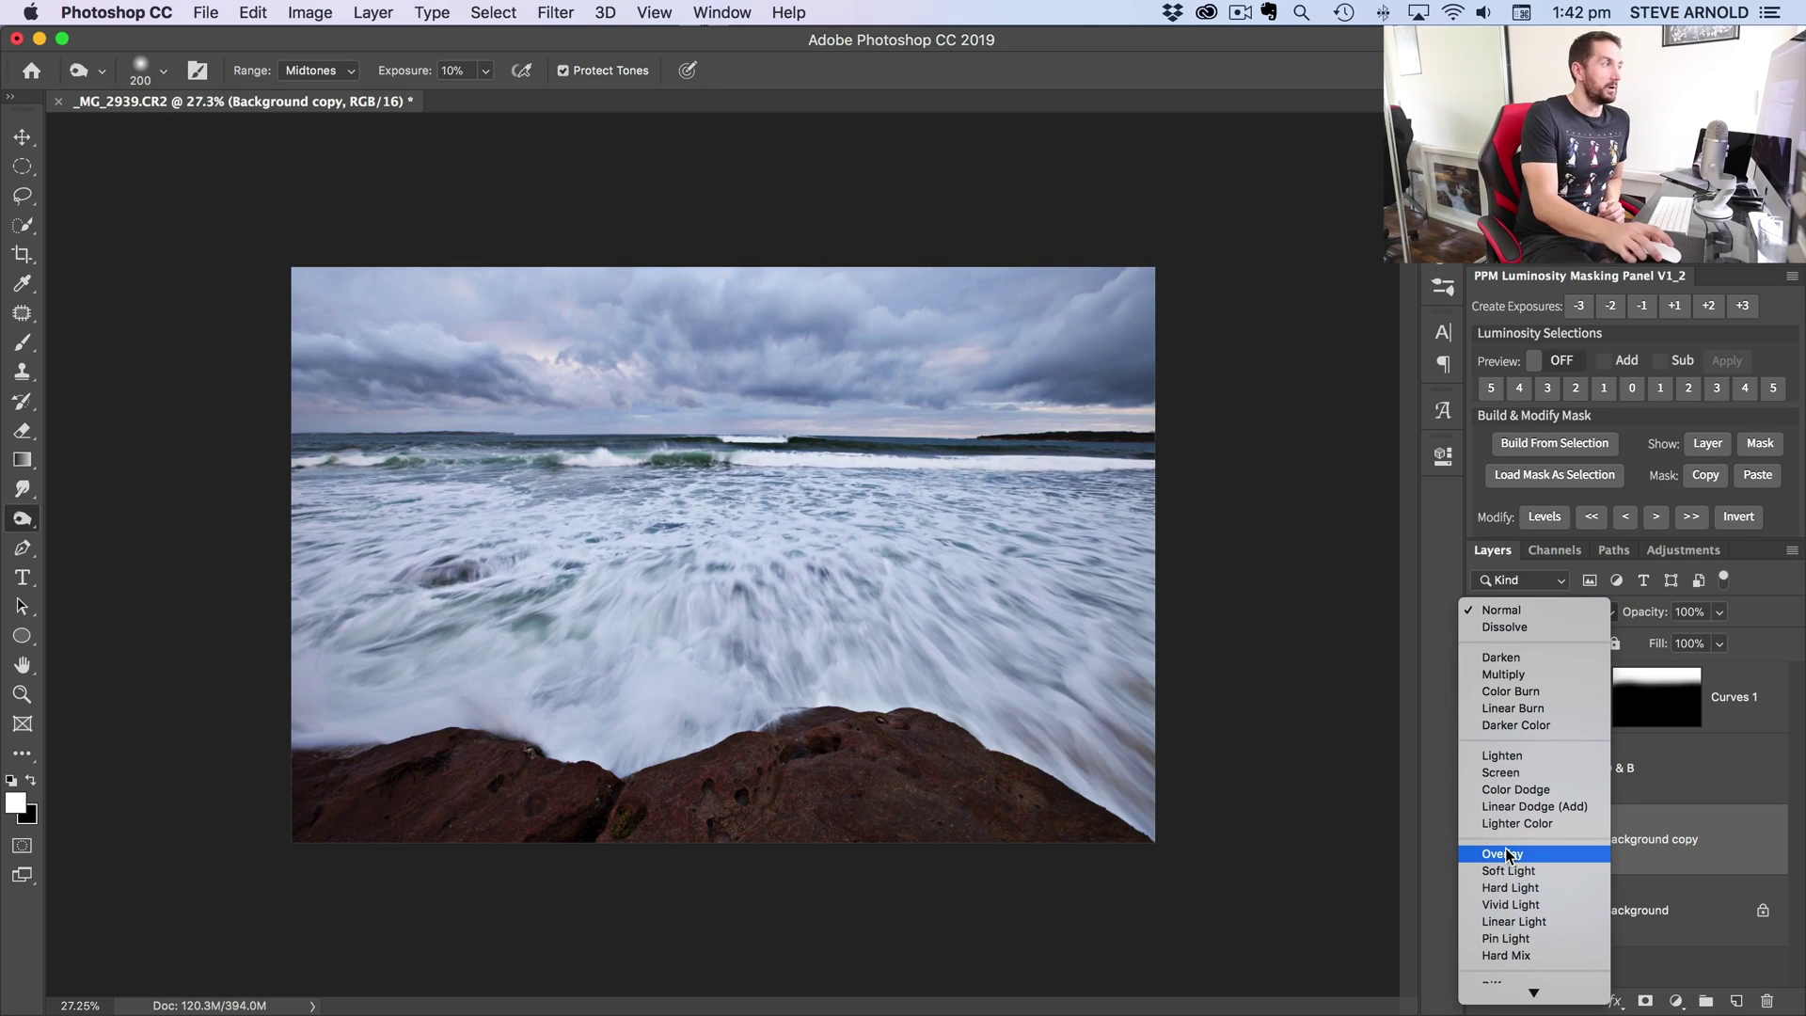
{"action": "left_click", "coordinate": [1506, 854]}
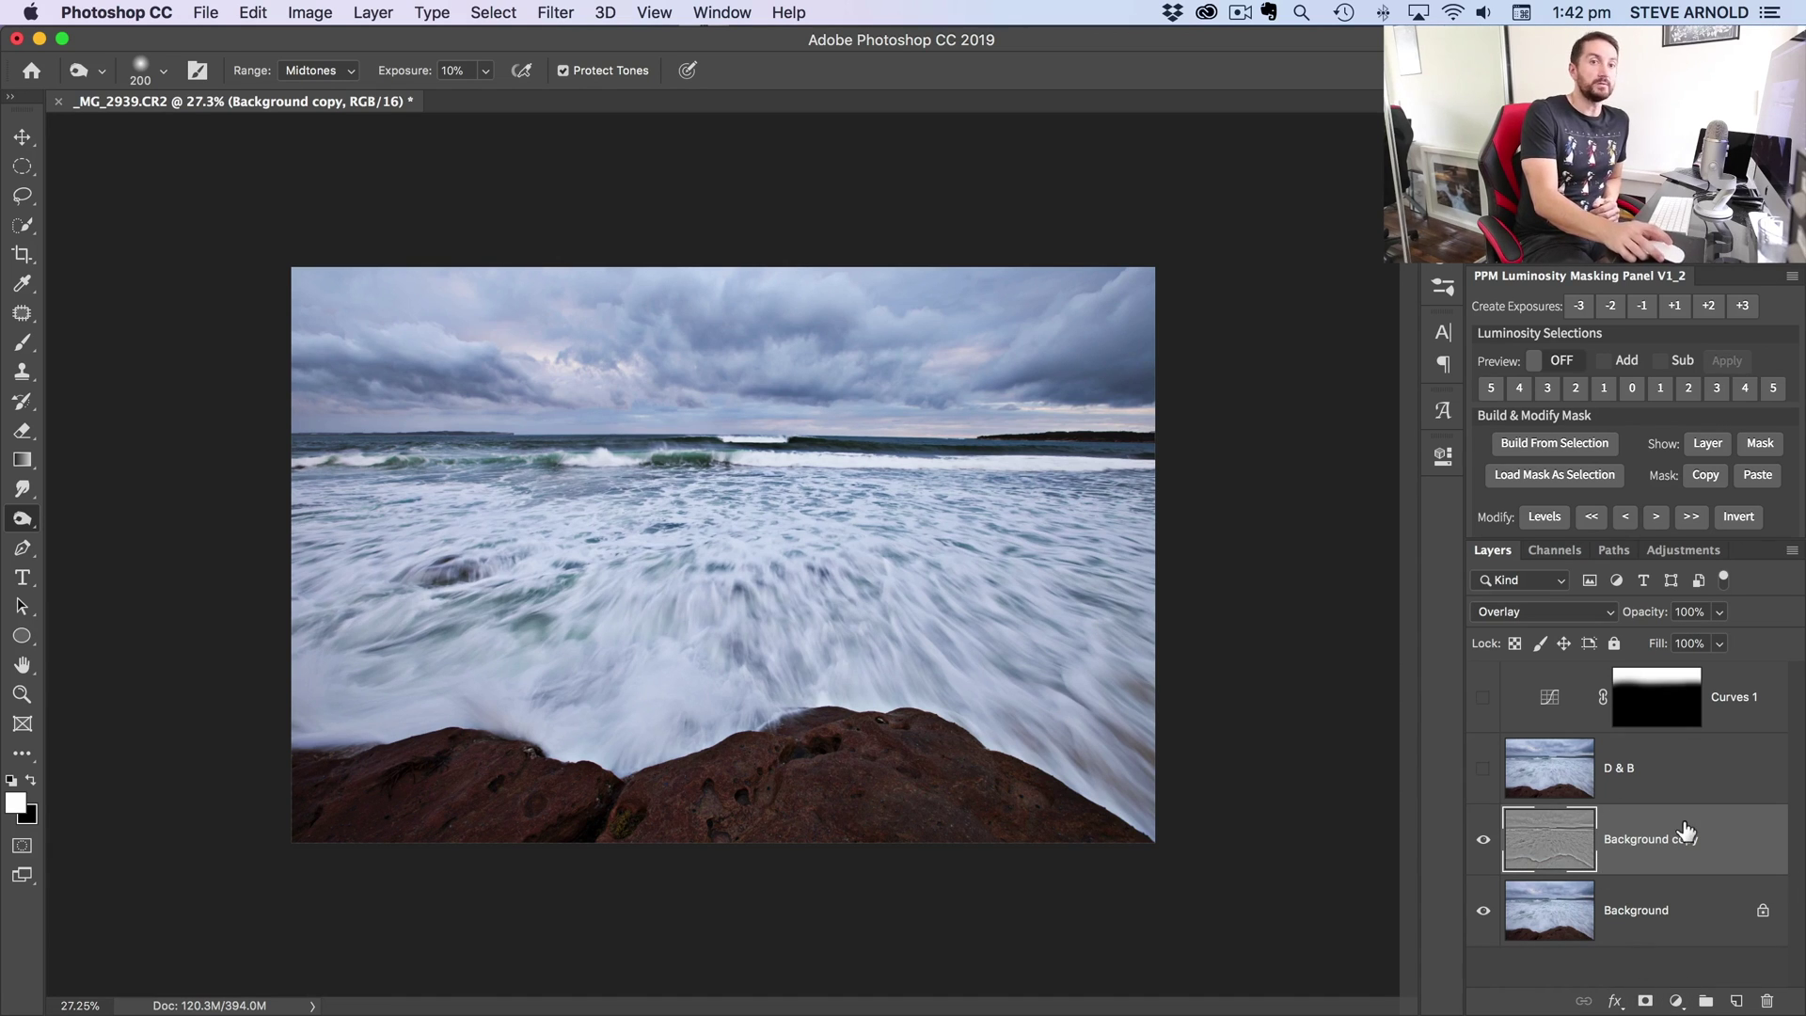
Step: Add a layer mask to Background copy and paint it black below the horizon
{"action": "left_click", "coordinate": [1646, 1002]}
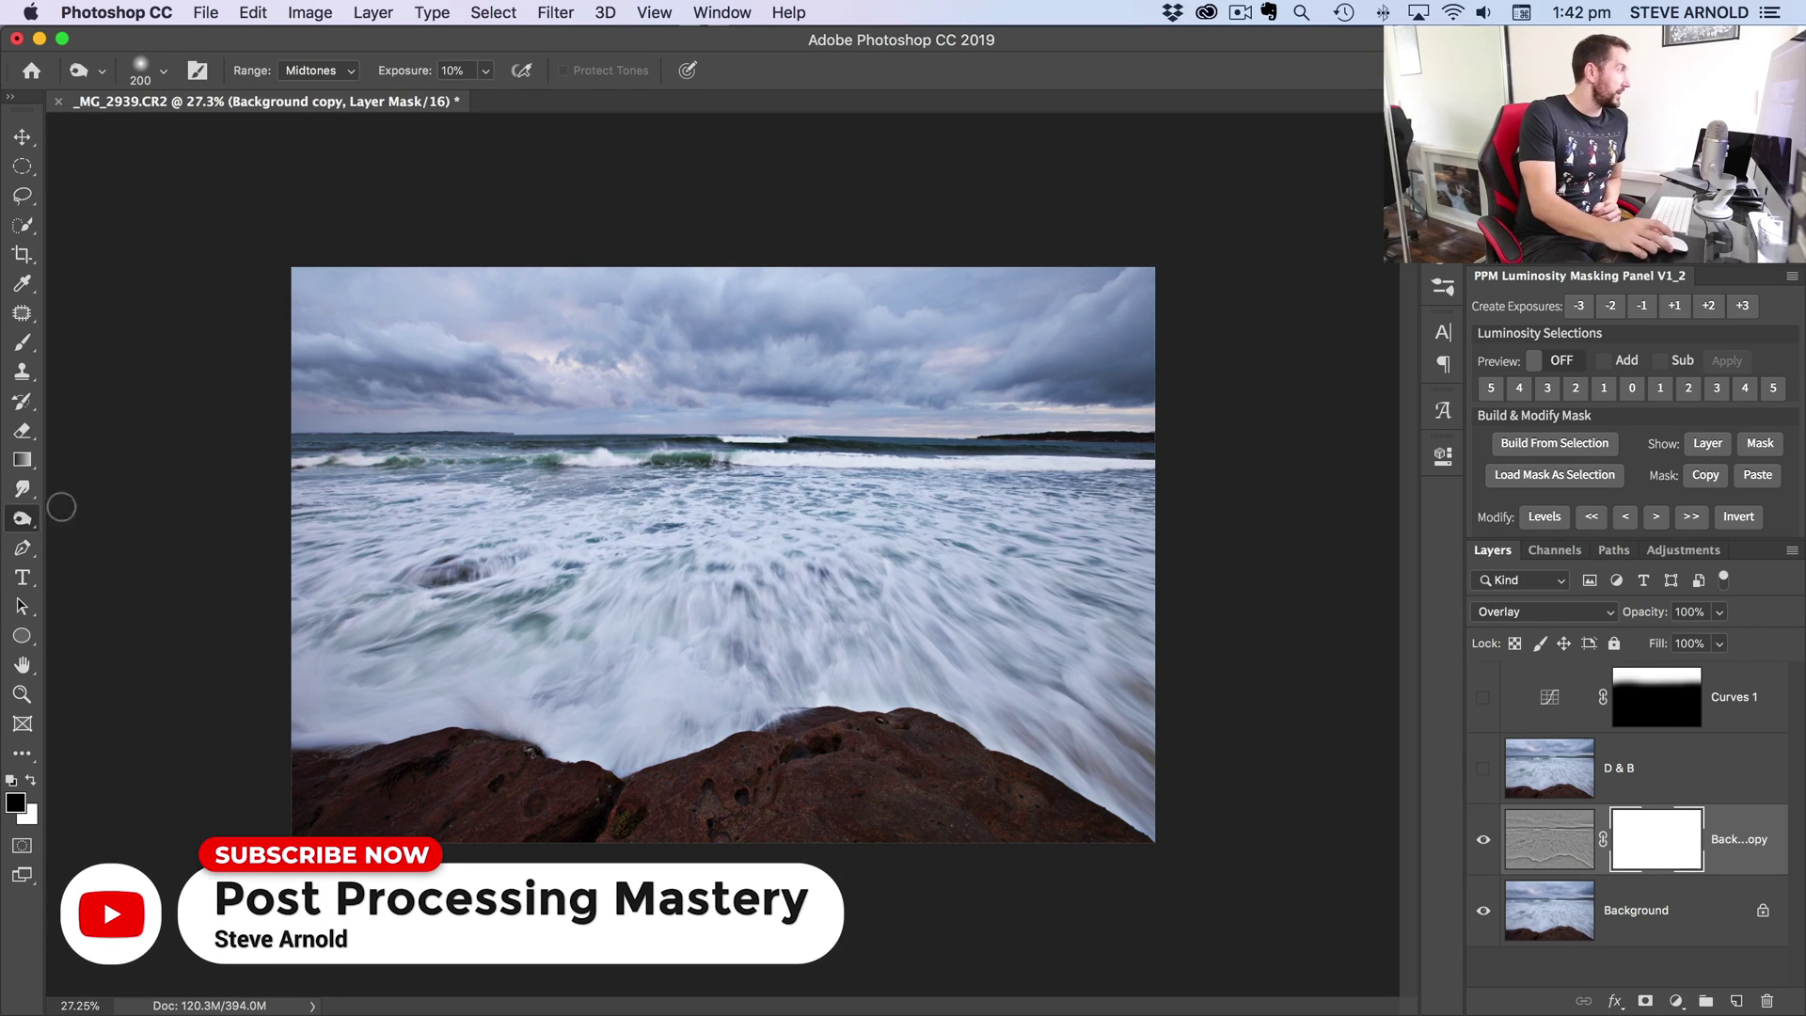
{"action": "left_click", "coordinate": [25, 344]}
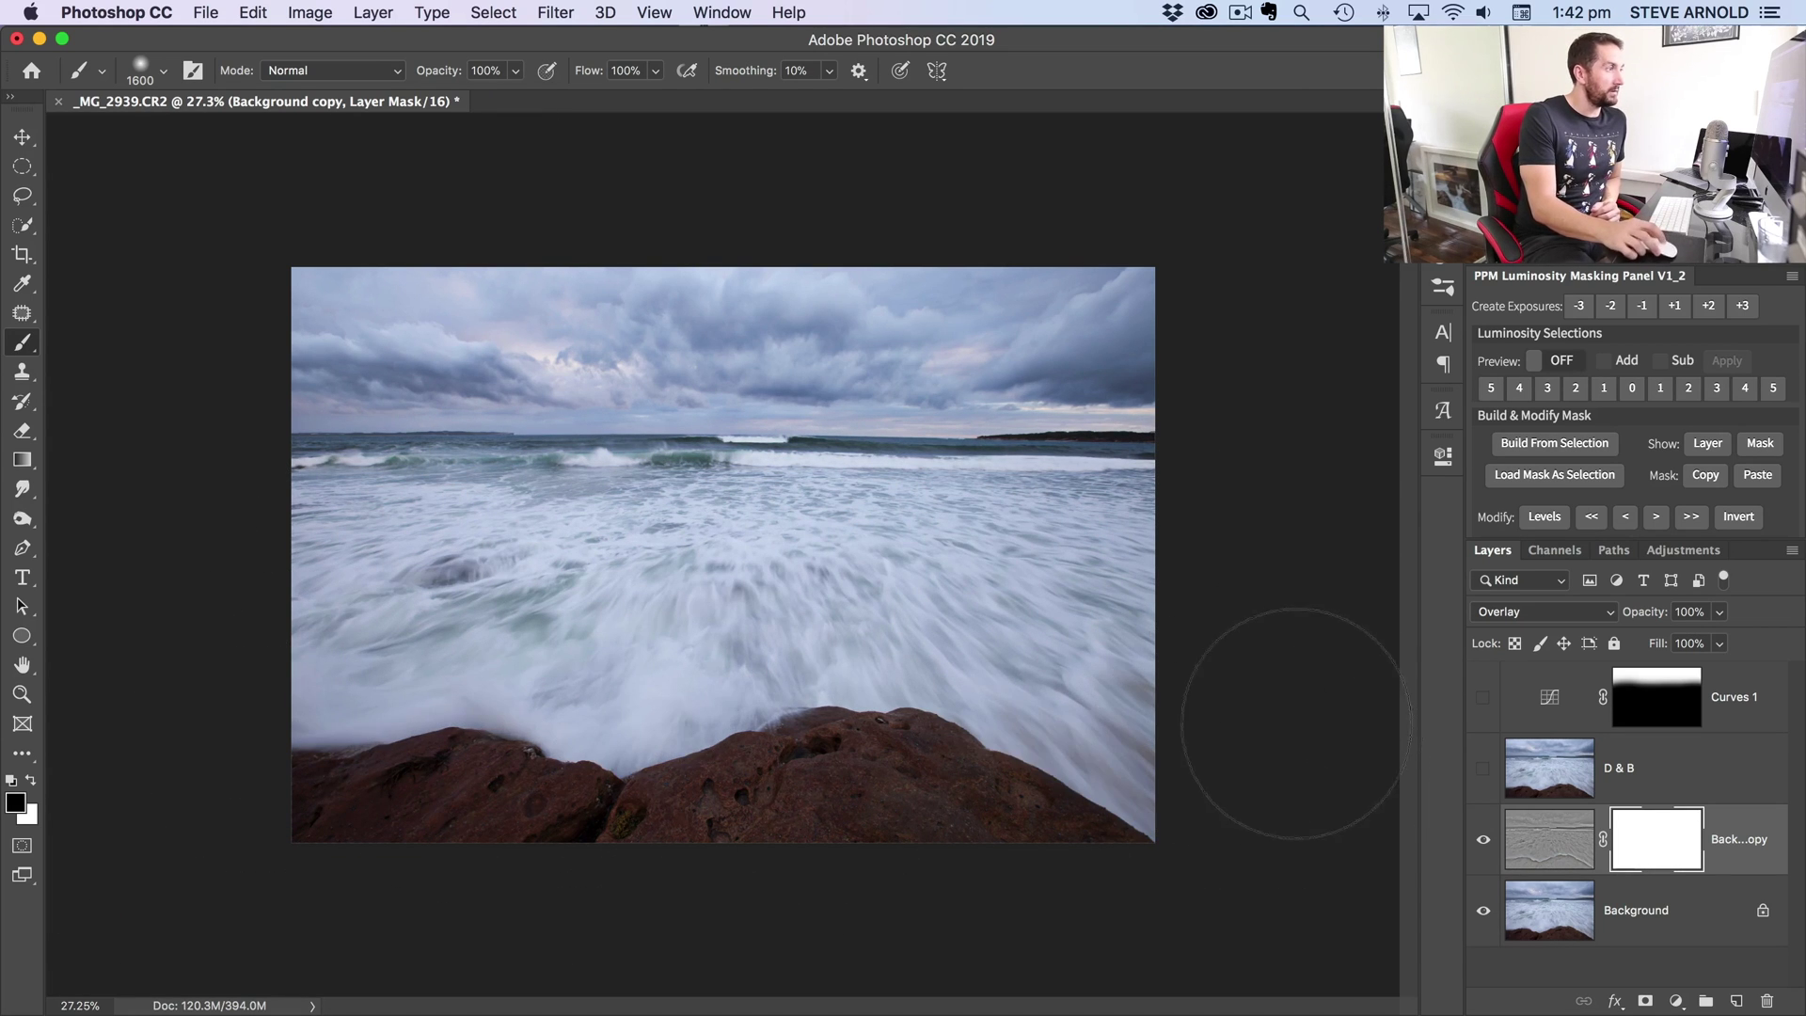
{"action": "left_click_drag", "start_coordinate": [1117, 552], "coordinate": [241, 524]}
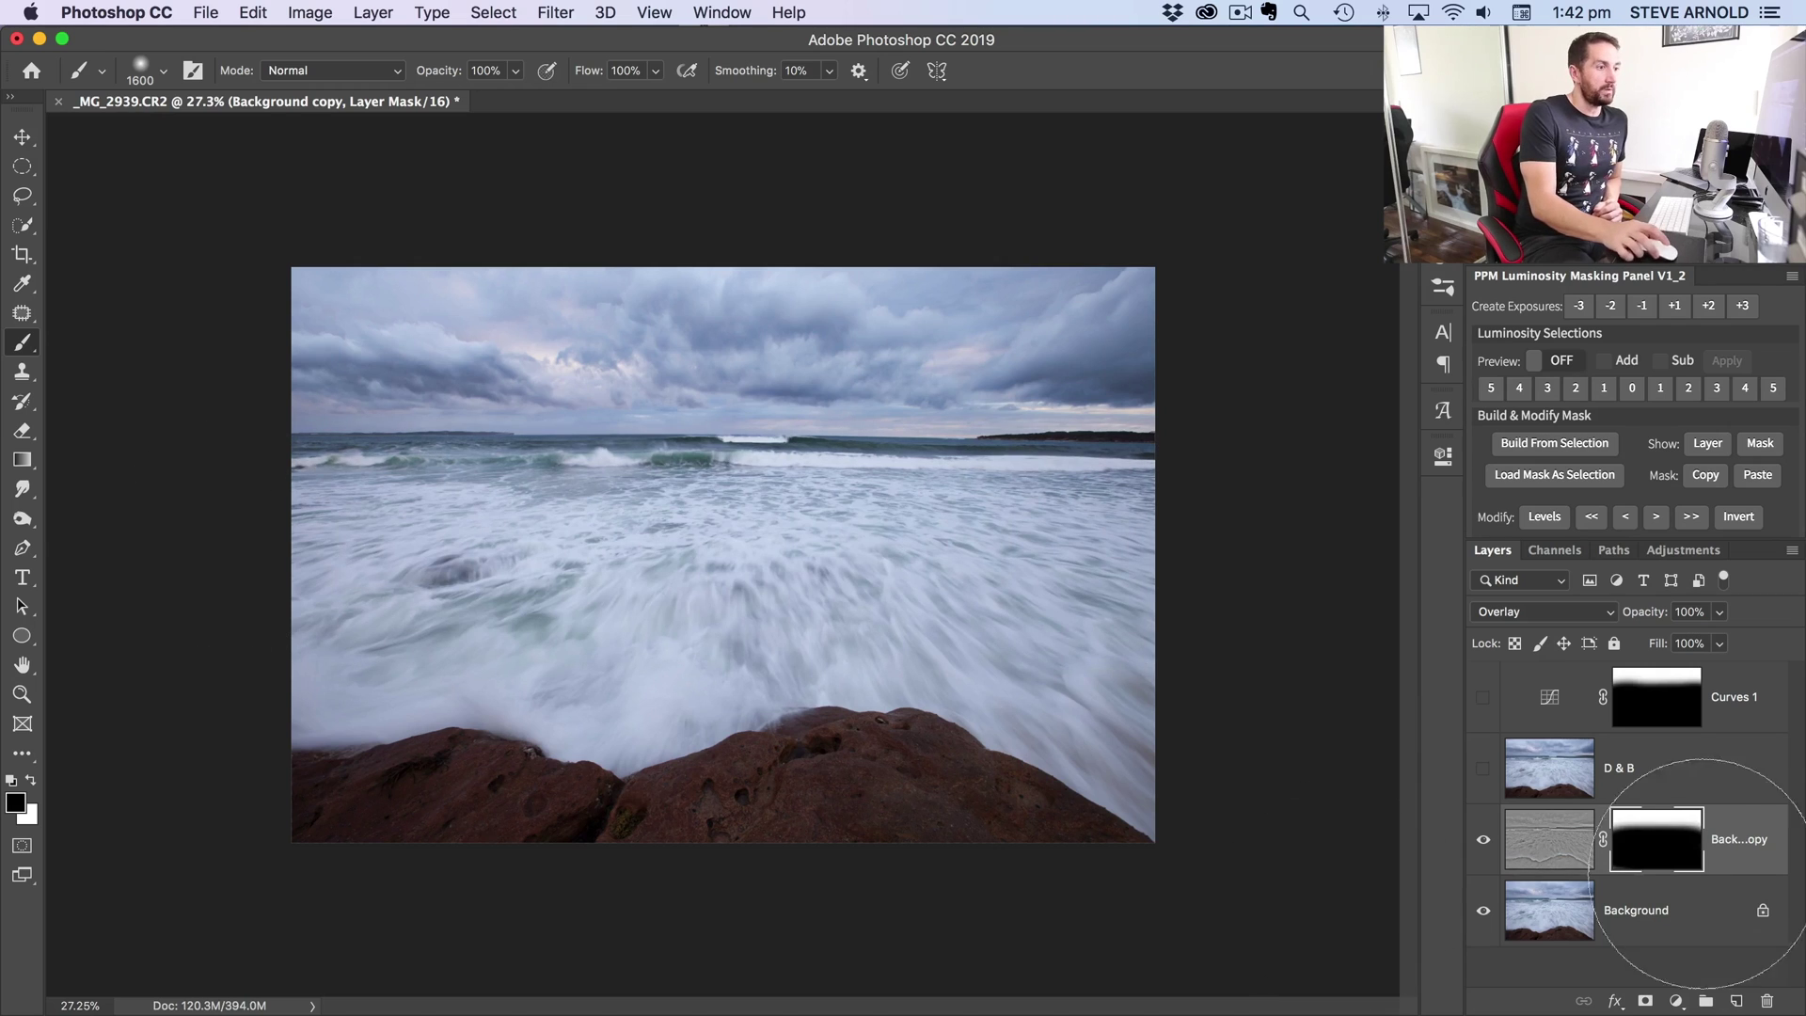
Step: Toggle the high-pass layer on and off to compare, leaving it hidden
{"action": "left_click", "coordinate": [1484, 843]}
{"action": "left_click", "coordinate": [1484, 843]}
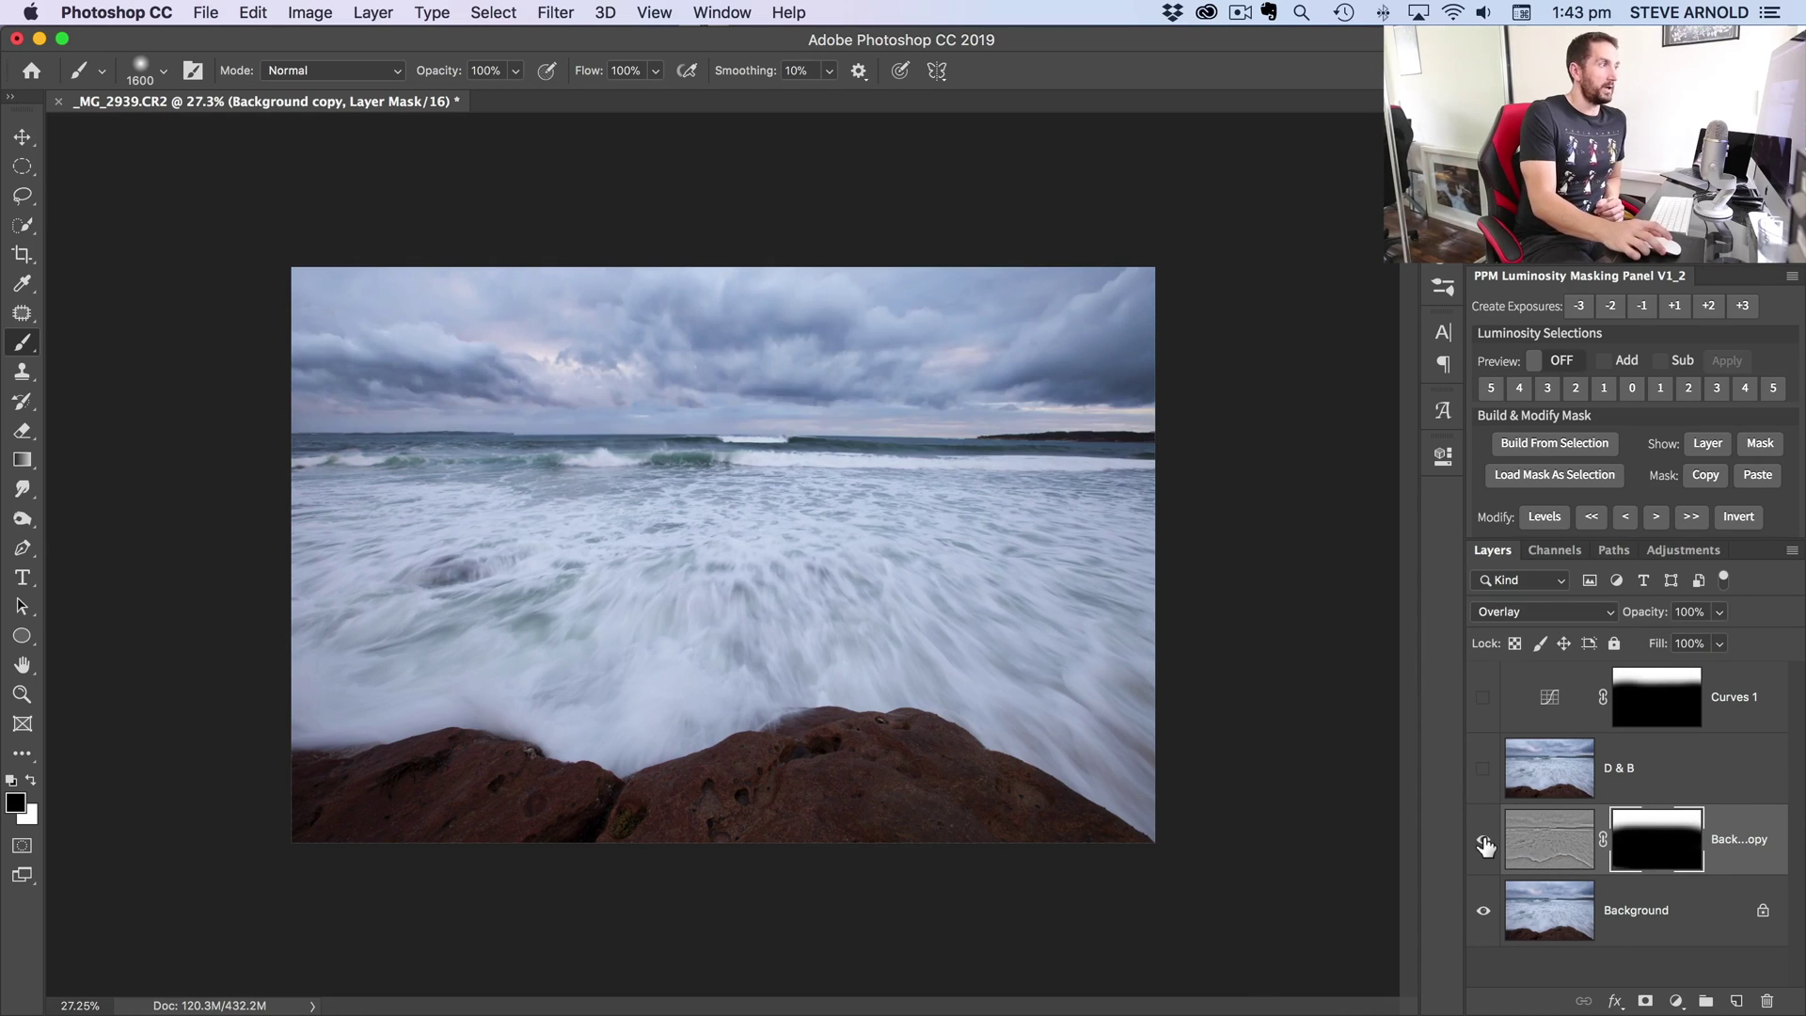
{"action": "left_click", "coordinate": [1484, 843]}
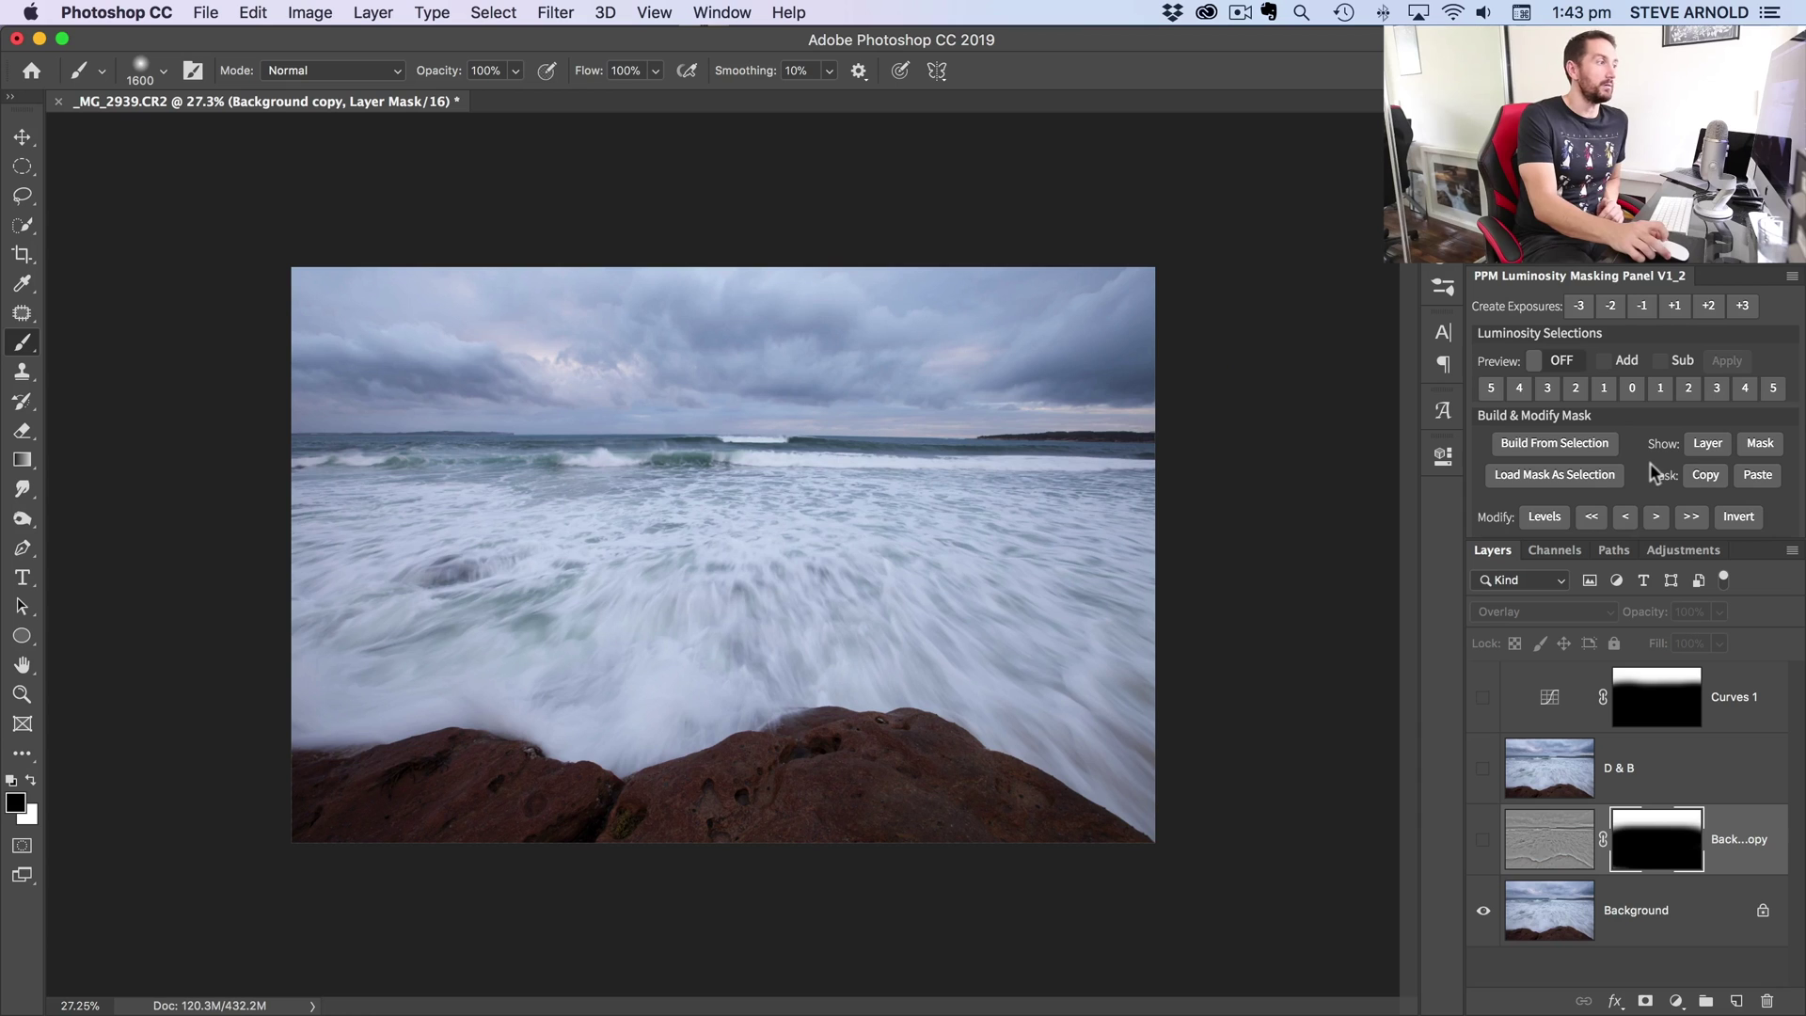
Step: Scroll the PPM panel to its Finishers section and select the Background layer for Cloud Dramatiser
{"action": "scroll", "coordinate": [1651, 463], "scroll_direction": "down", "scroll_amount": 1}
{"action": "scroll", "coordinate": [1633, 448], "scroll_direction": "down", "scroll_amount": 10}
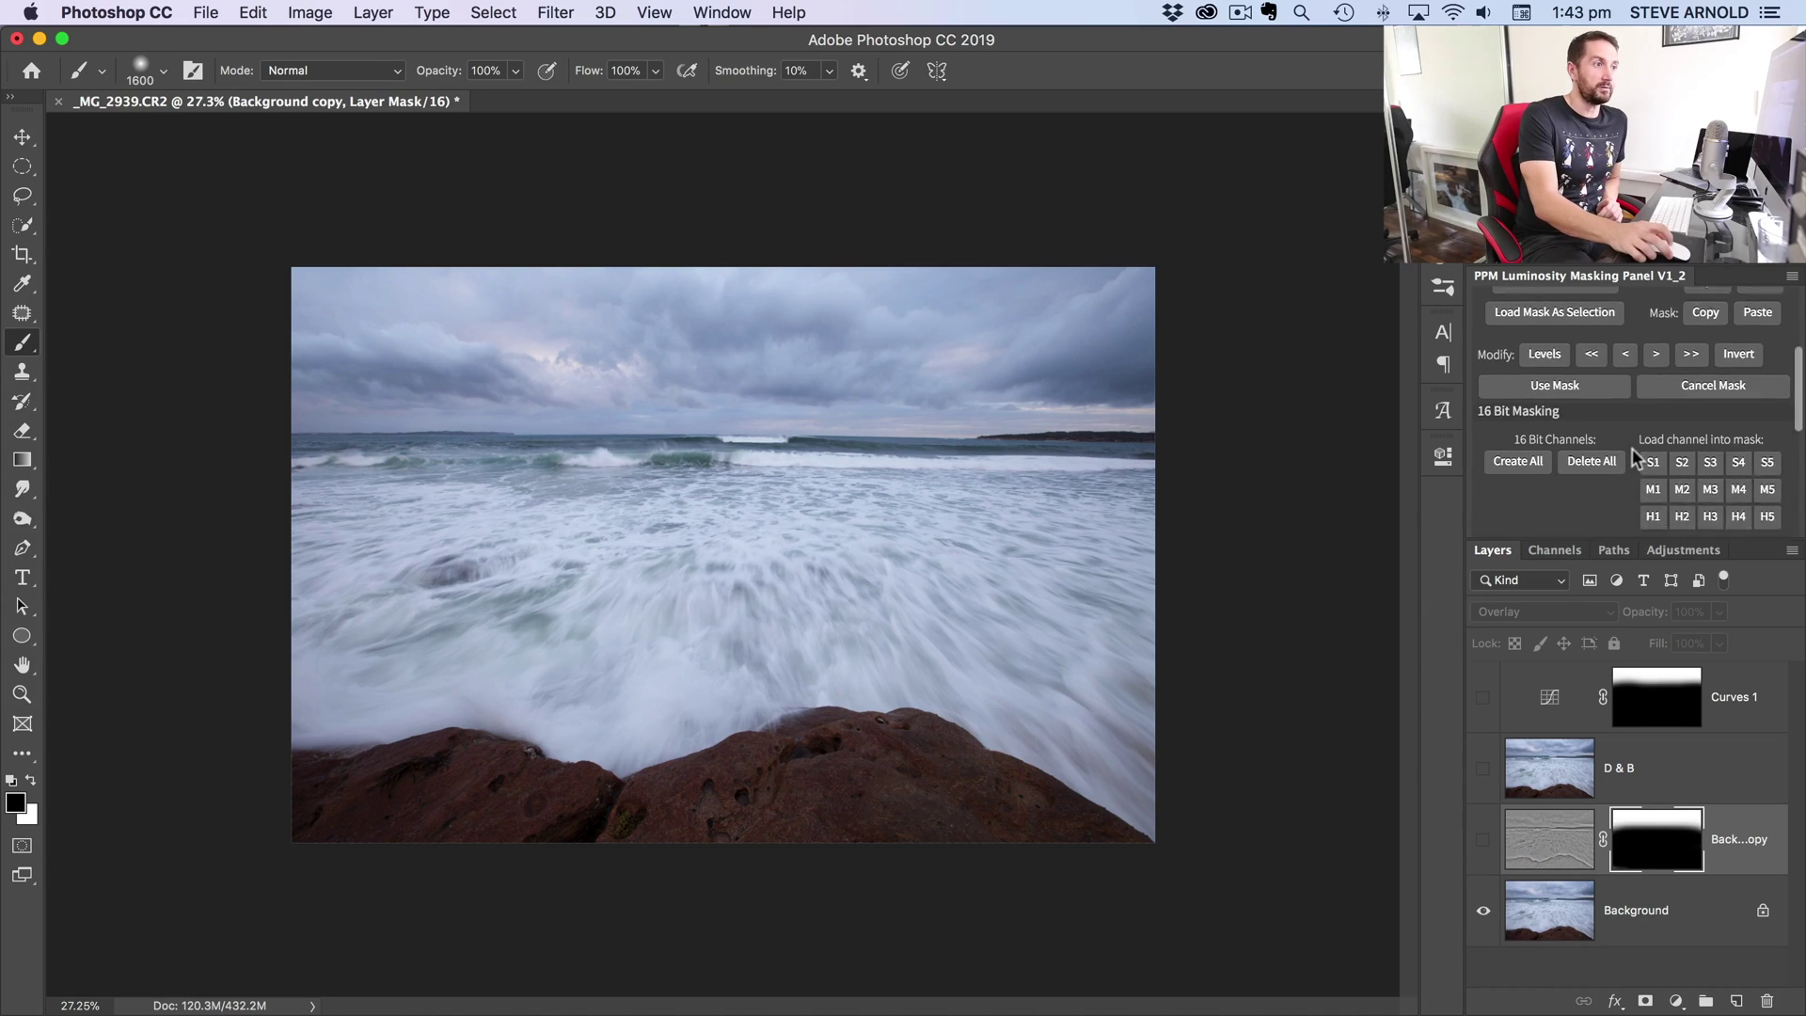
{"action": "scroll", "coordinate": [1662, 403], "scroll_direction": "down", "scroll_amount": 1}
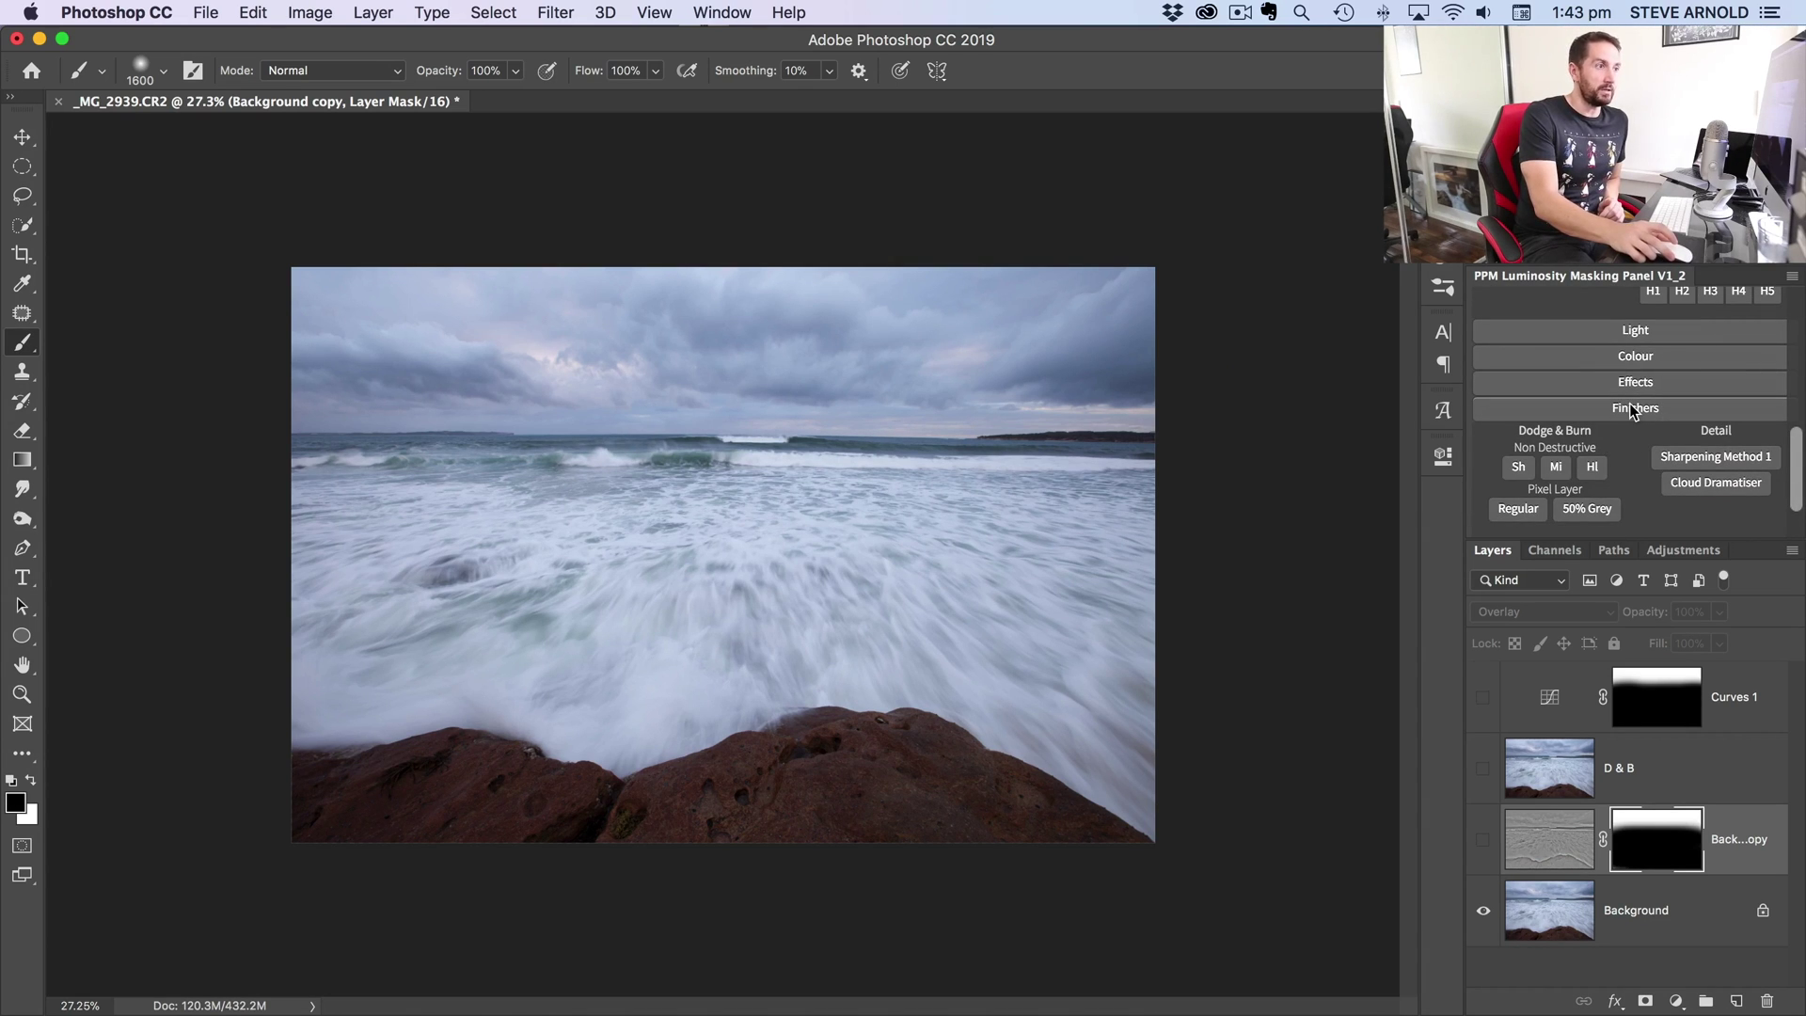
{"action": "left_click", "coordinate": [1645, 409]}
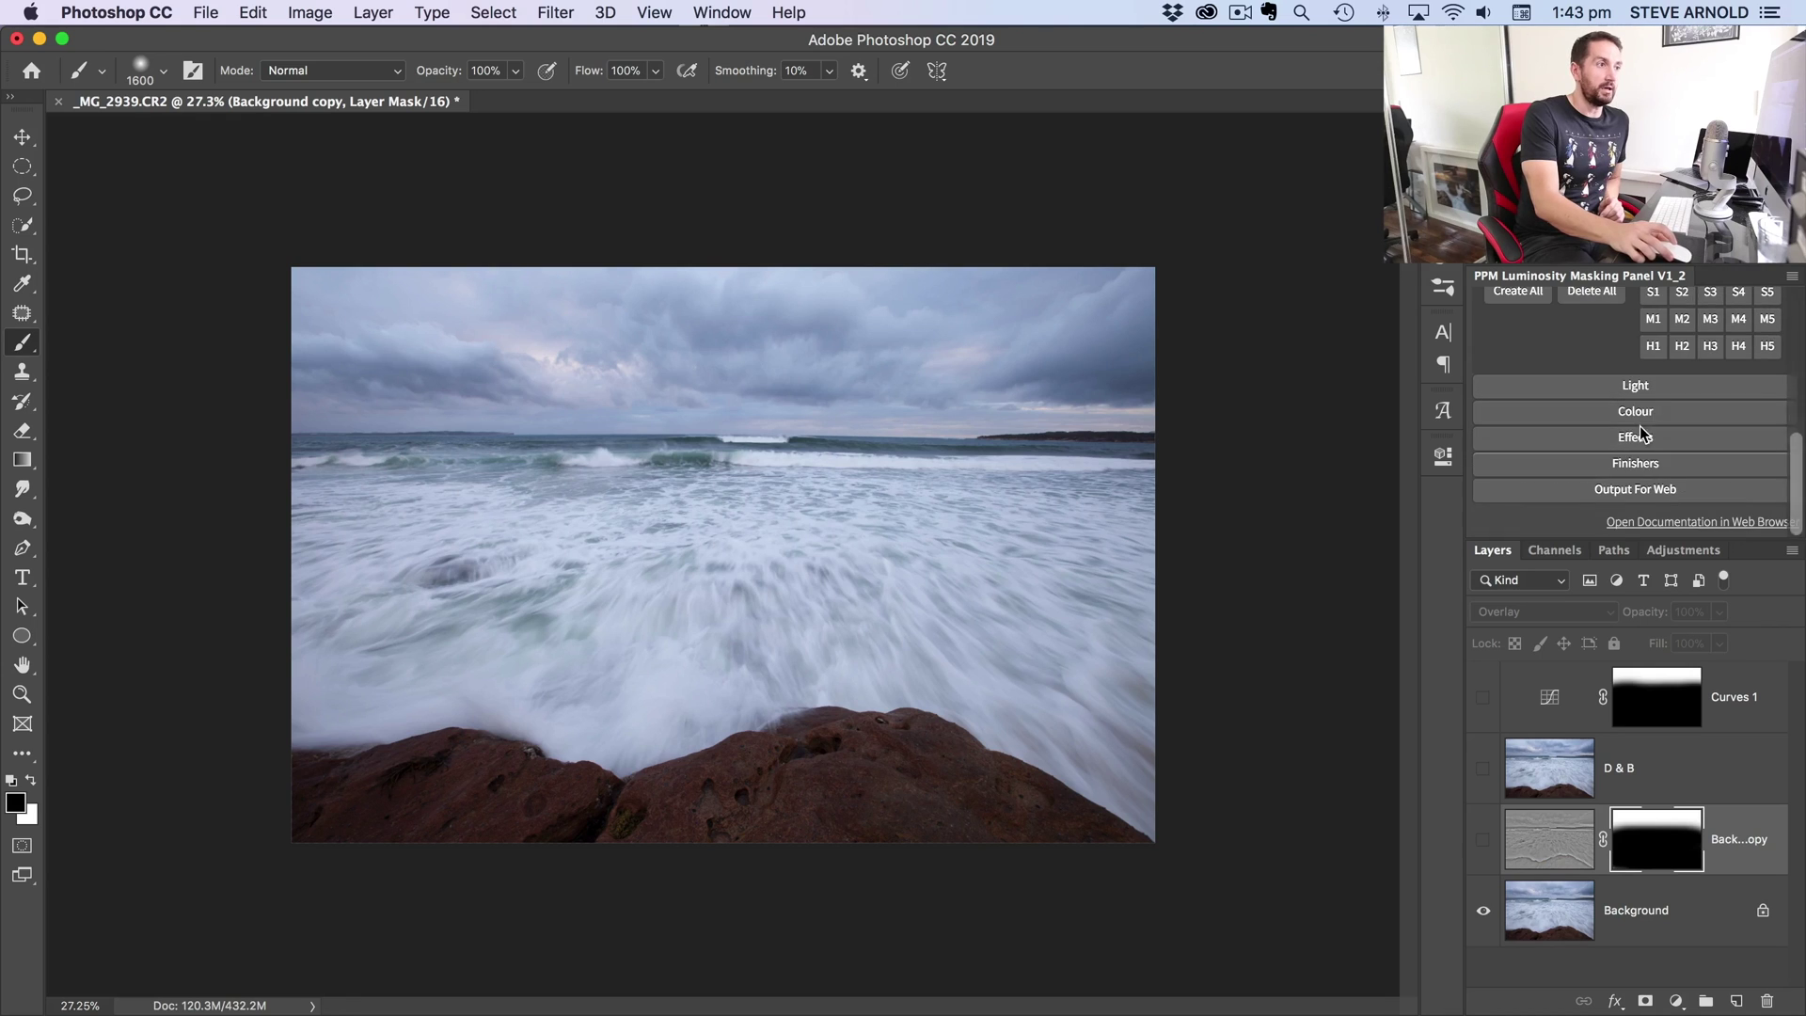
{"action": "left_click", "coordinate": [1633, 465]}
{"action": "scroll", "coordinate": [1634, 463], "scroll_direction": "down", "scroll_amount": 4}
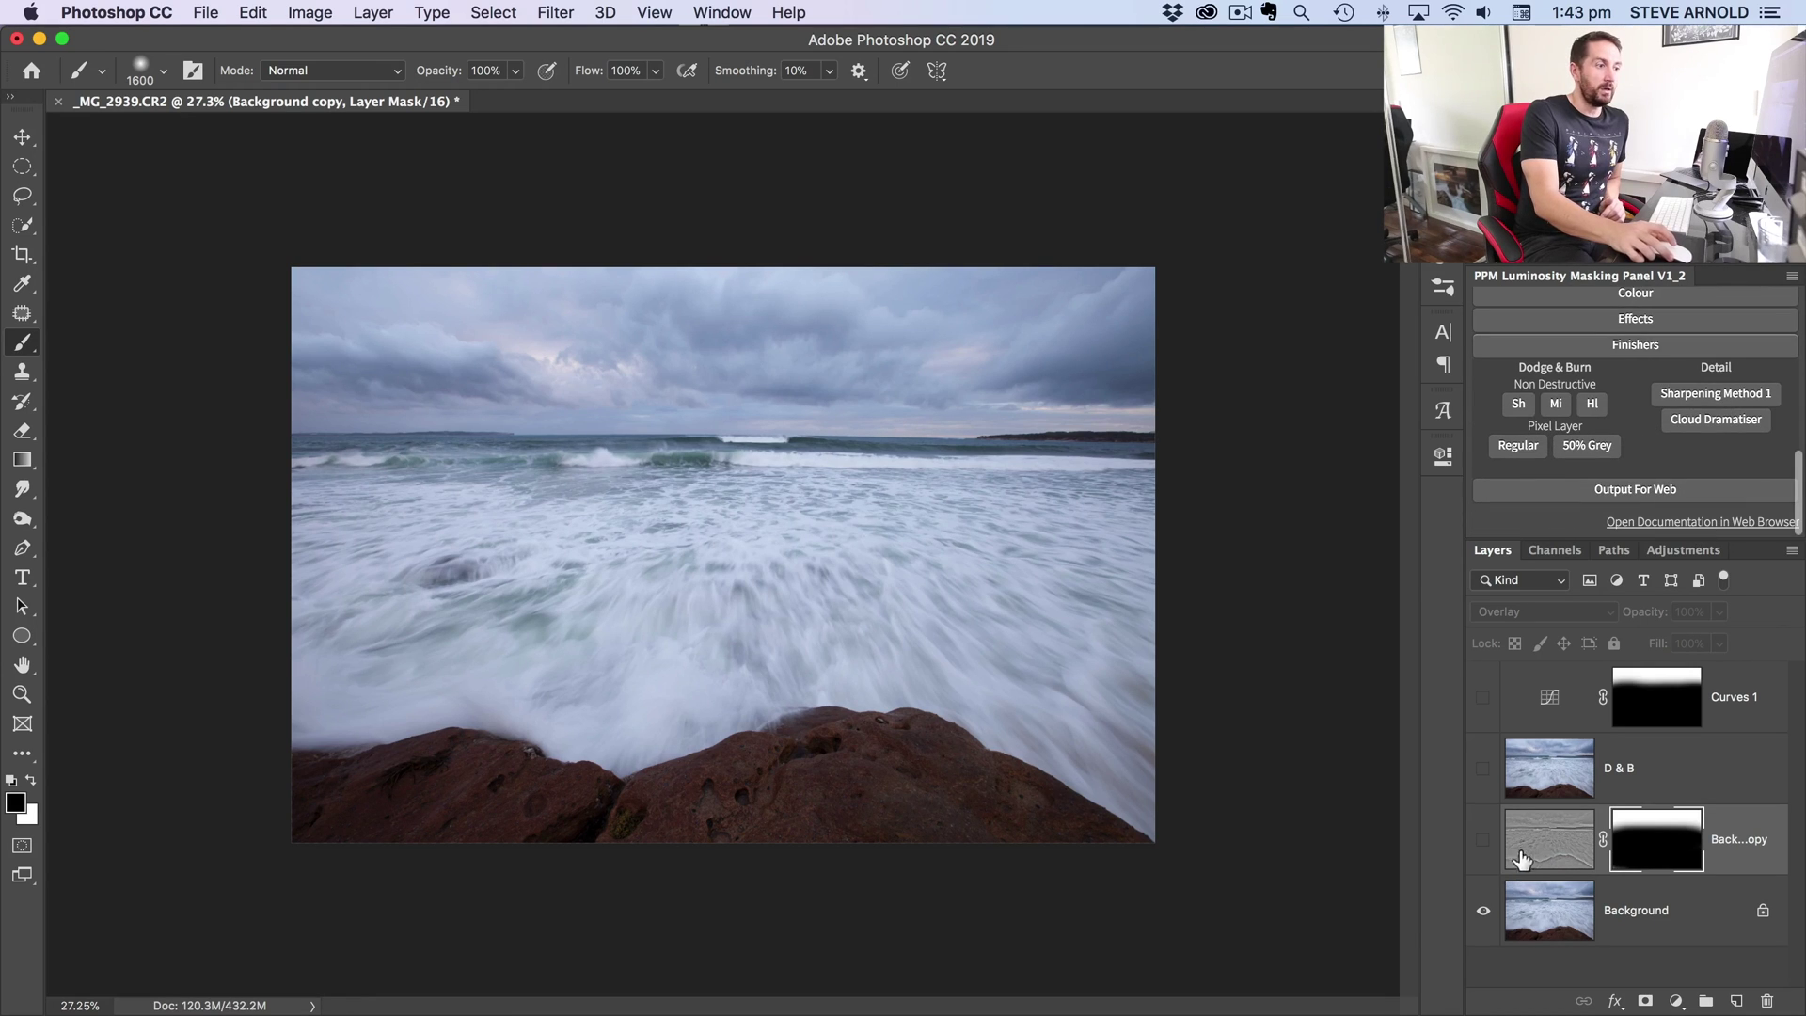
{"action": "left_click", "coordinate": [1561, 909]}
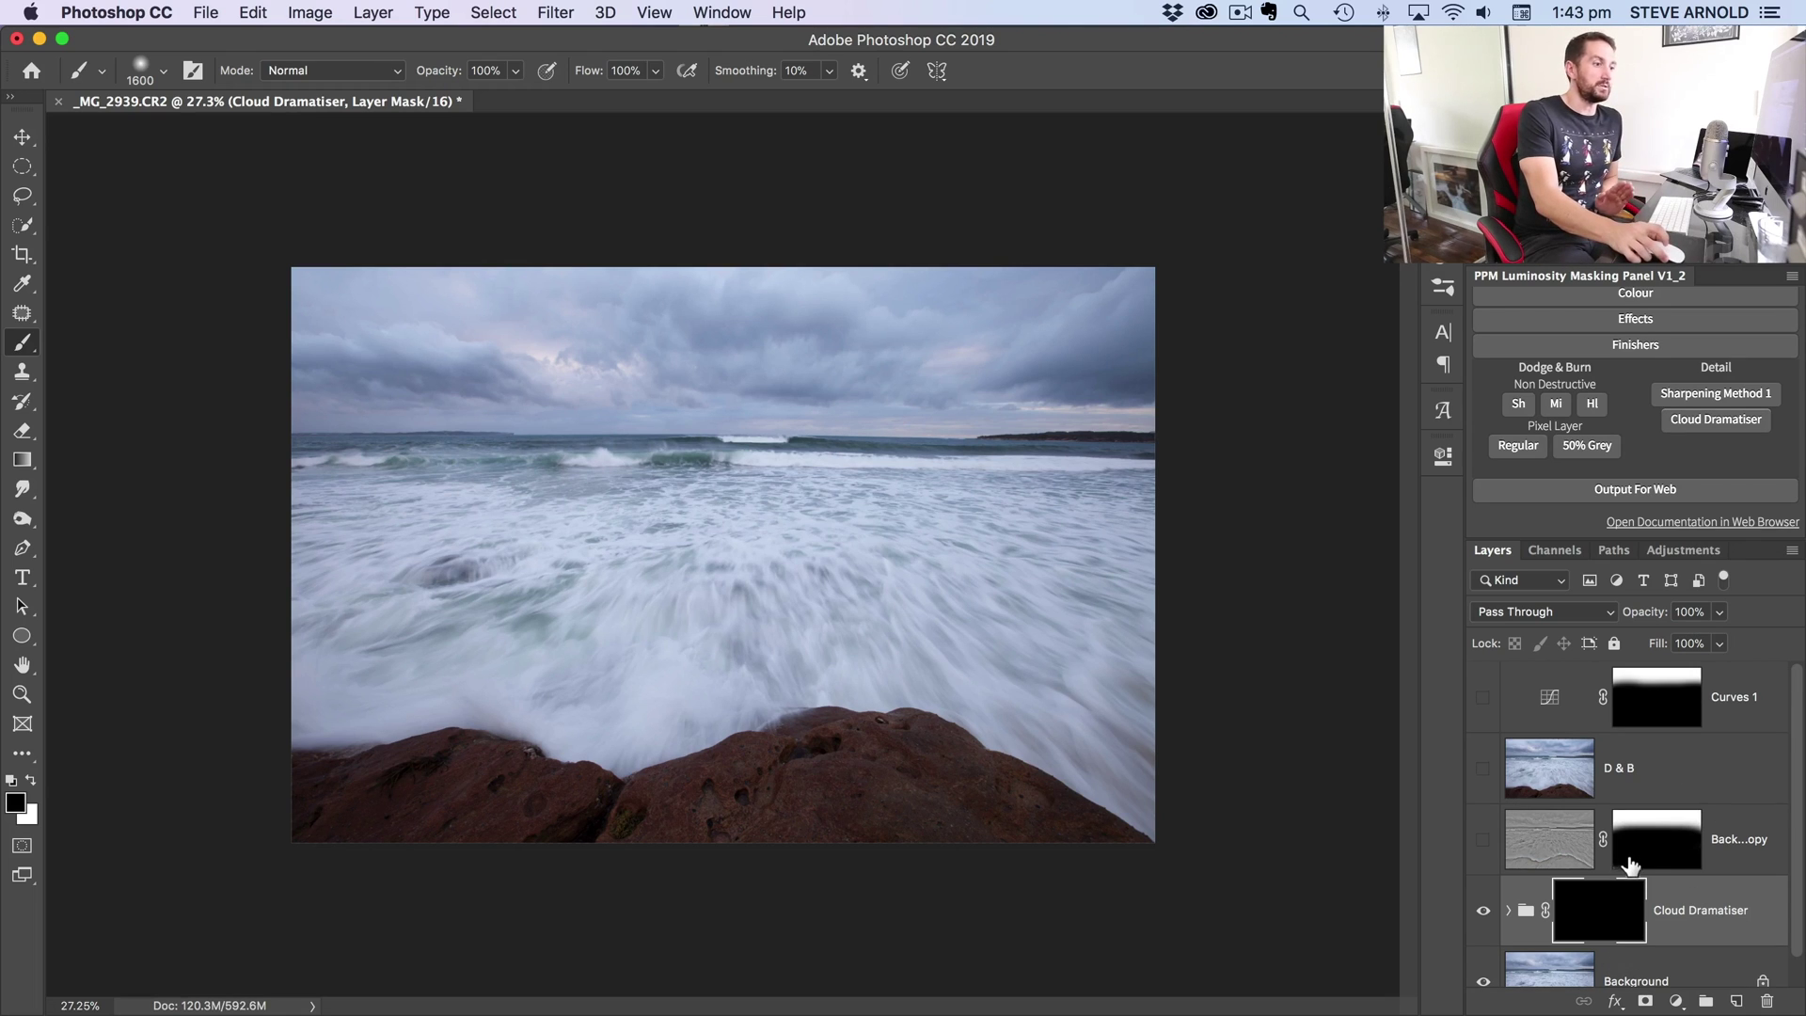
{"action": "scroll", "coordinate": [1630, 868], "scroll_direction": "down", "scroll_amount": 1}
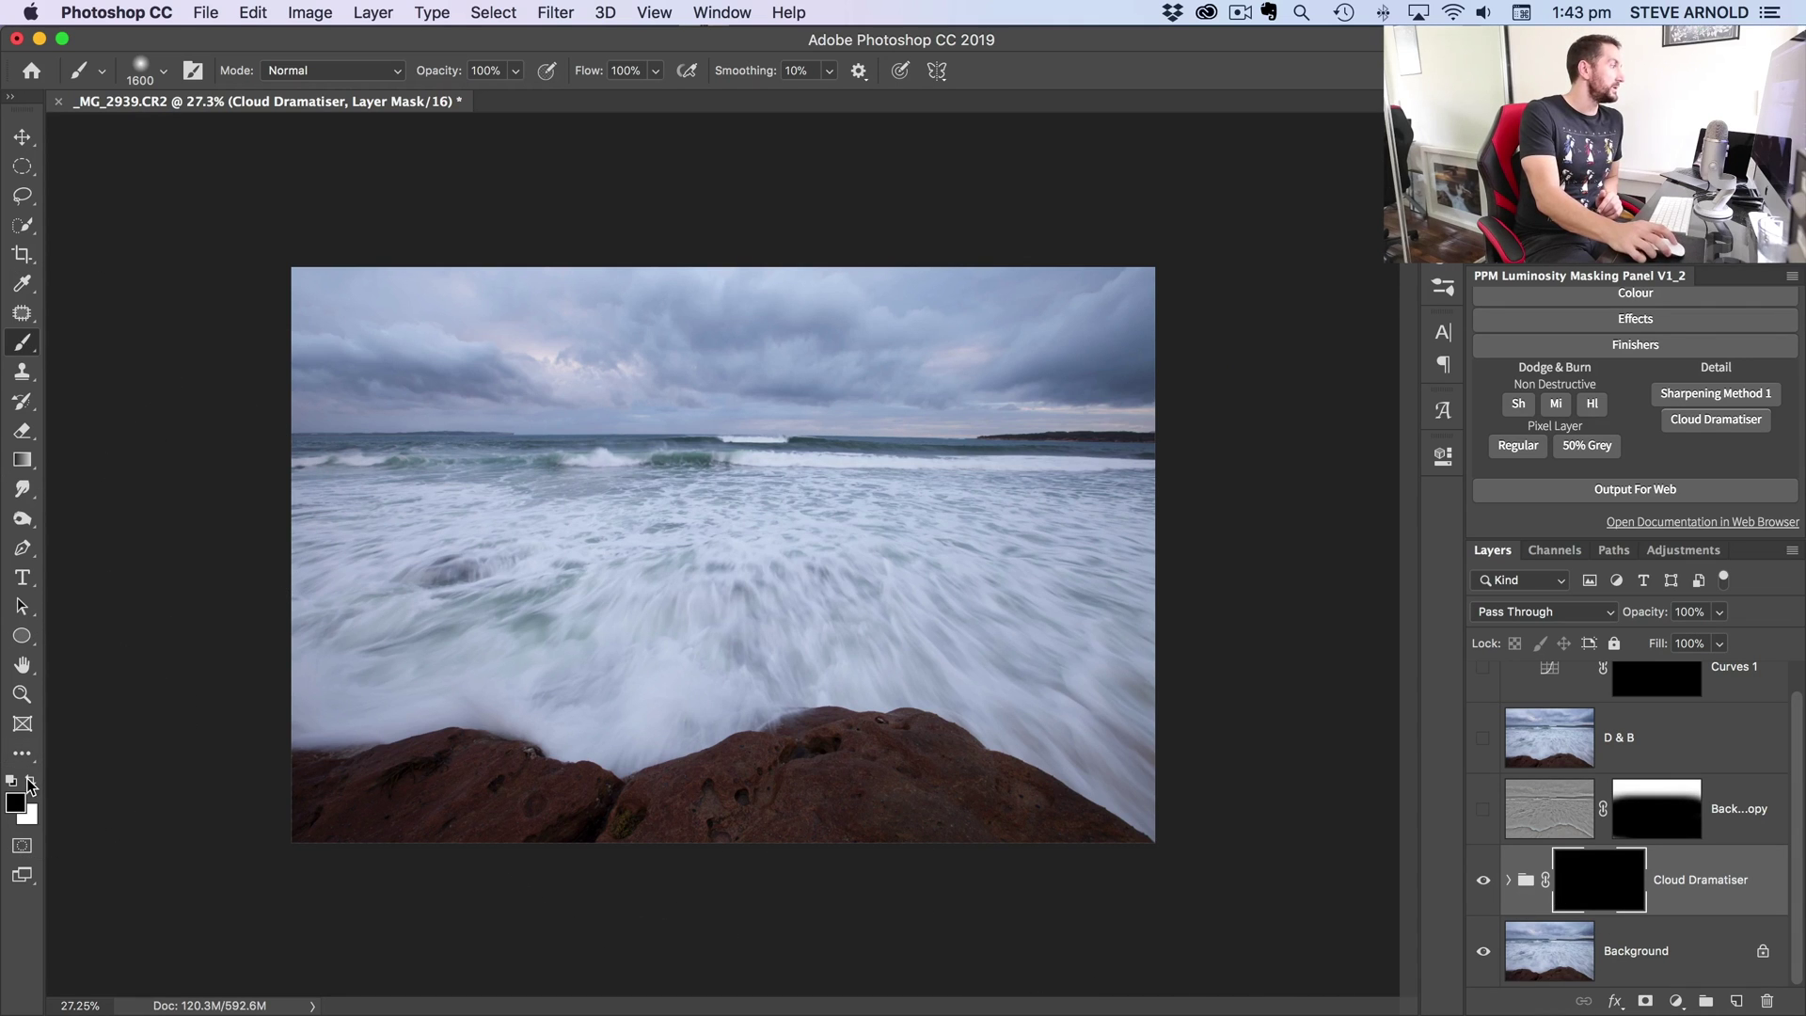
Step: Paint white with the large brush across the sky on the Cloud Dramatiser mask
{"action": "left_click", "coordinate": [31, 783]}
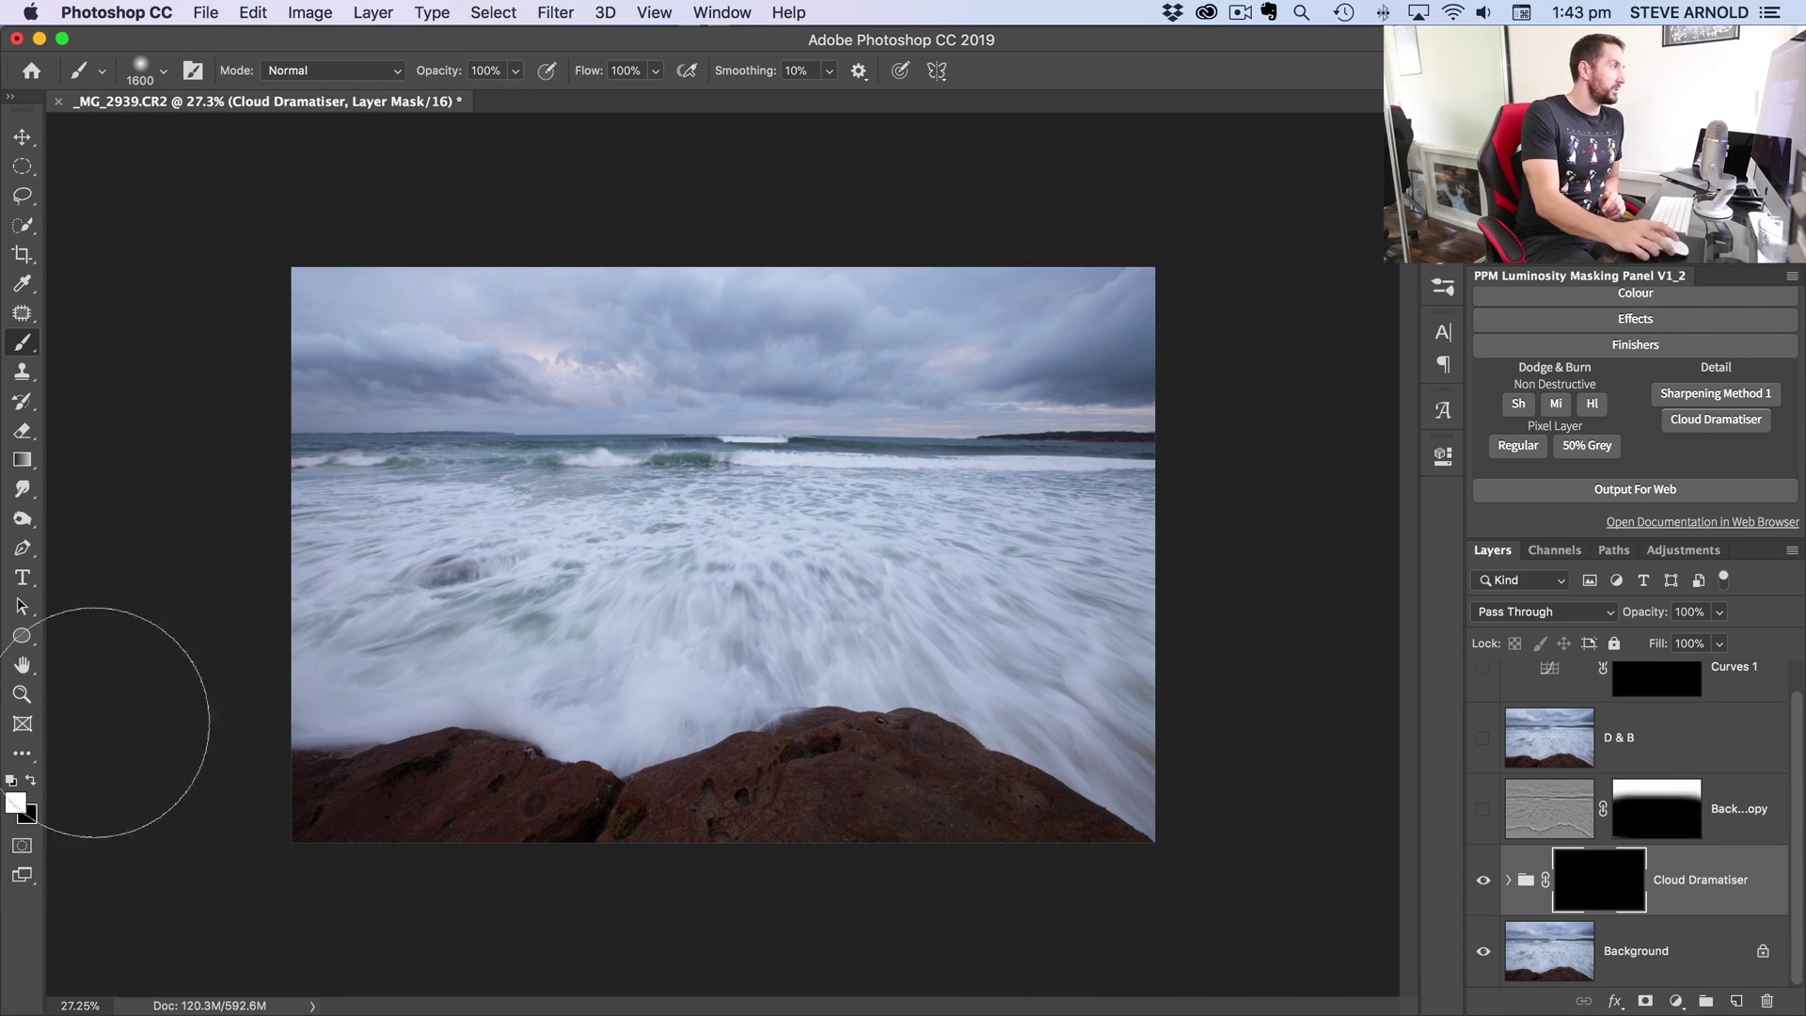
{"action": "mouse_move", "coordinate": [1117, 268]}
{"action": "left_mouse_down"}
{"action": "mouse_move", "coordinate": [1170, 274]}
{"action": "mouse_move", "coordinate": [624, 311]}
{"action": "left_mouse_up"}
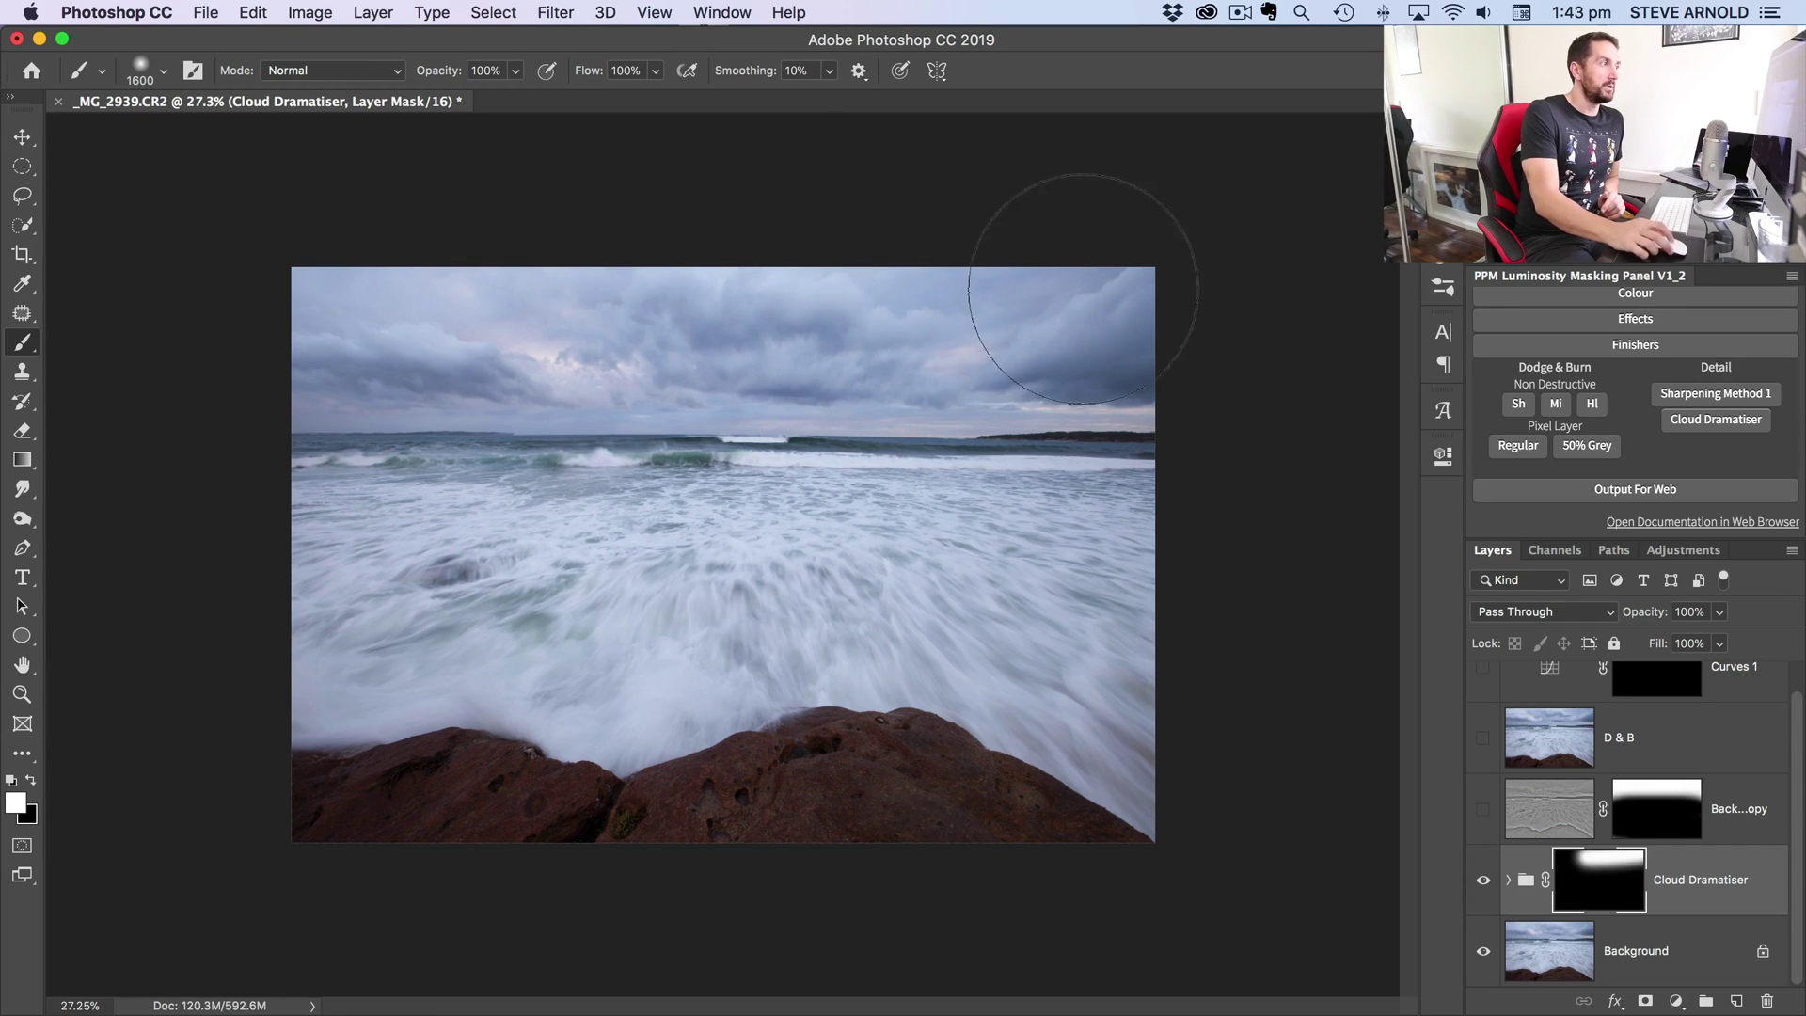
{"action": "mouse_move", "coordinate": [243, 302]}
{"action": "left_mouse_down"}
{"action": "mouse_move", "coordinate": [456, 282]}
{"action": "mouse_move", "coordinate": [1282, 322]}
{"action": "mouse_move", "coordinate": [584, 302]}
{"action": "mouse_move", "coordinate": [847, 302]}
{"action": "left_mouse_up"}
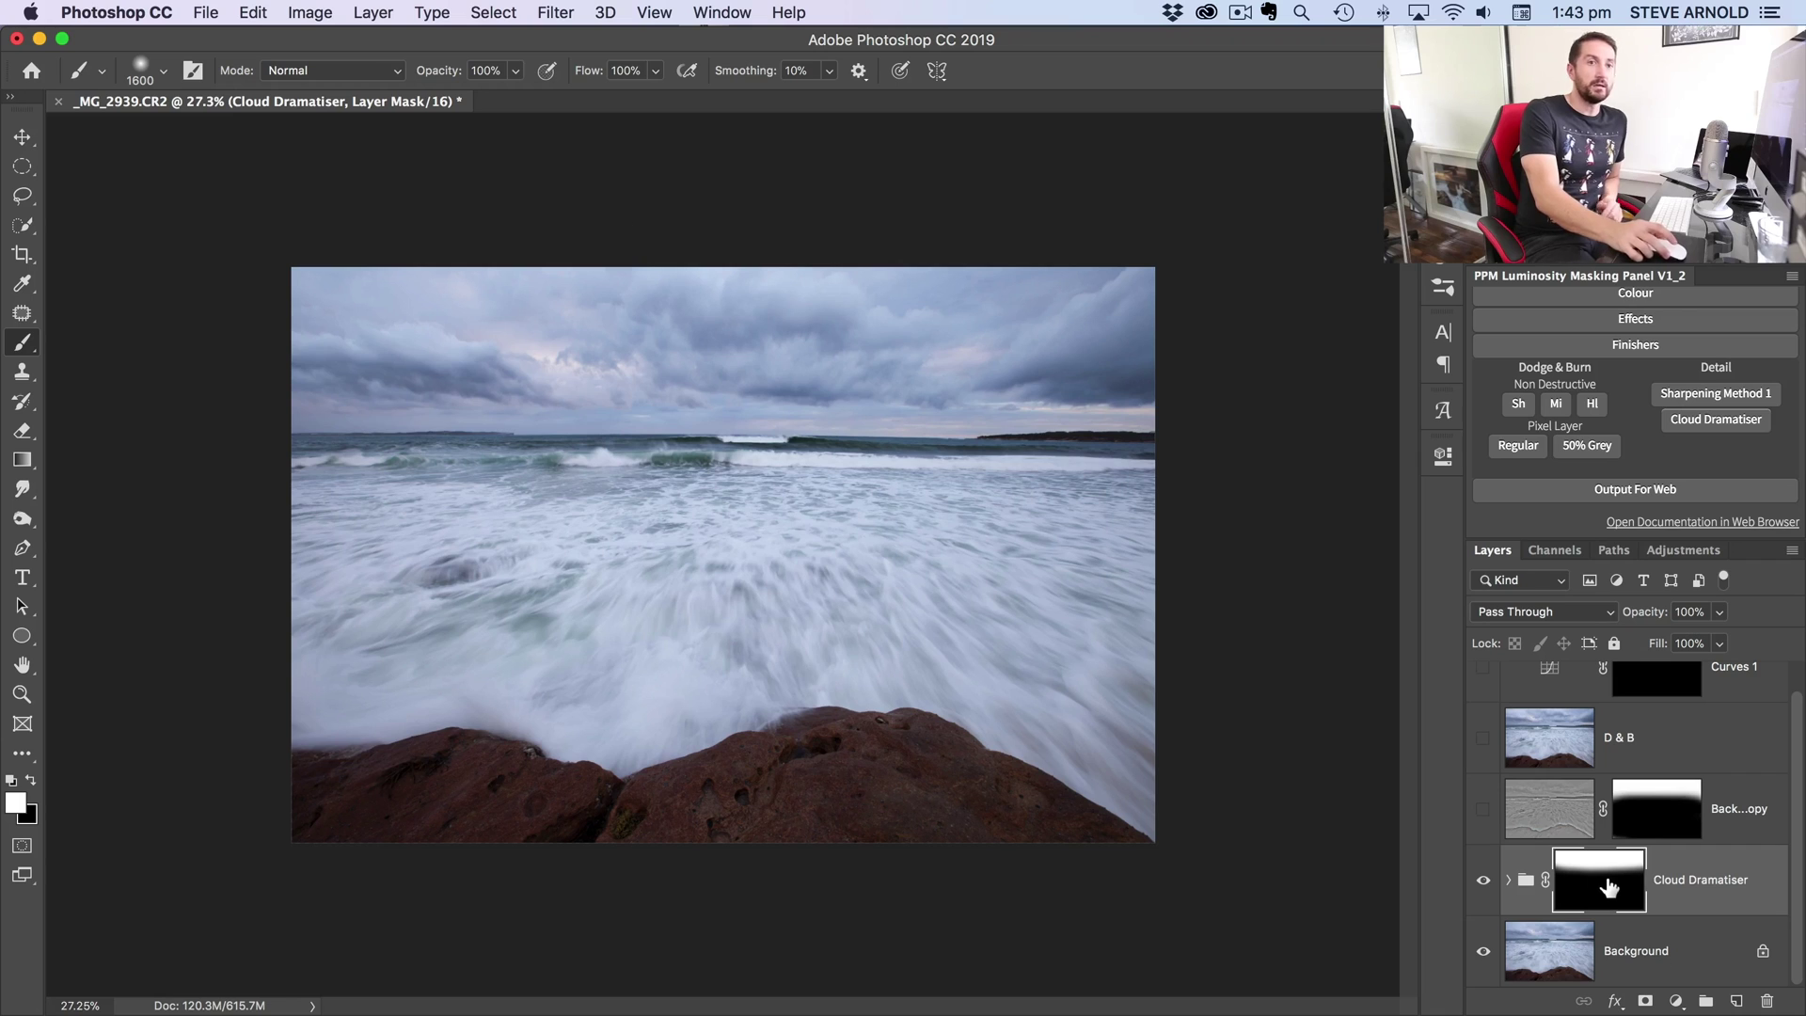